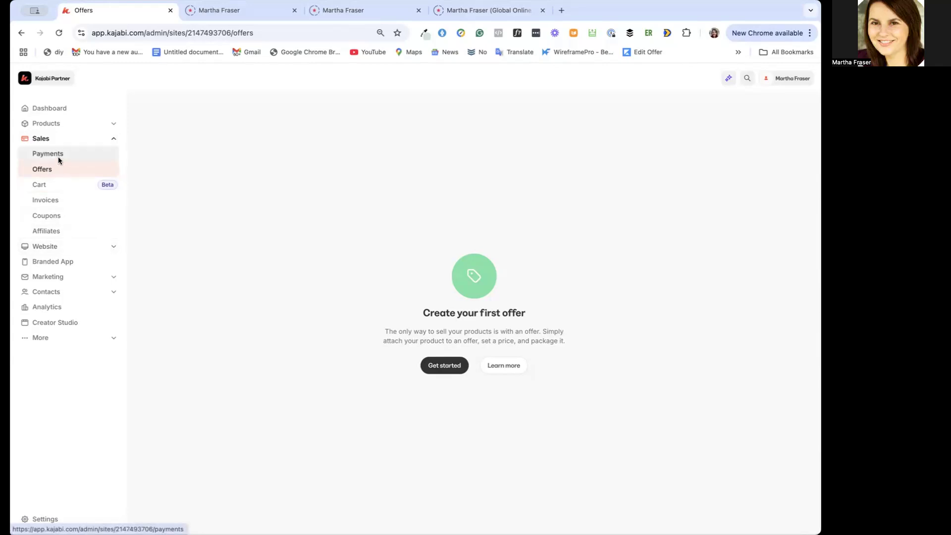
# Review the list of all products and the sales payments page
pyautogui.click(69, 125)
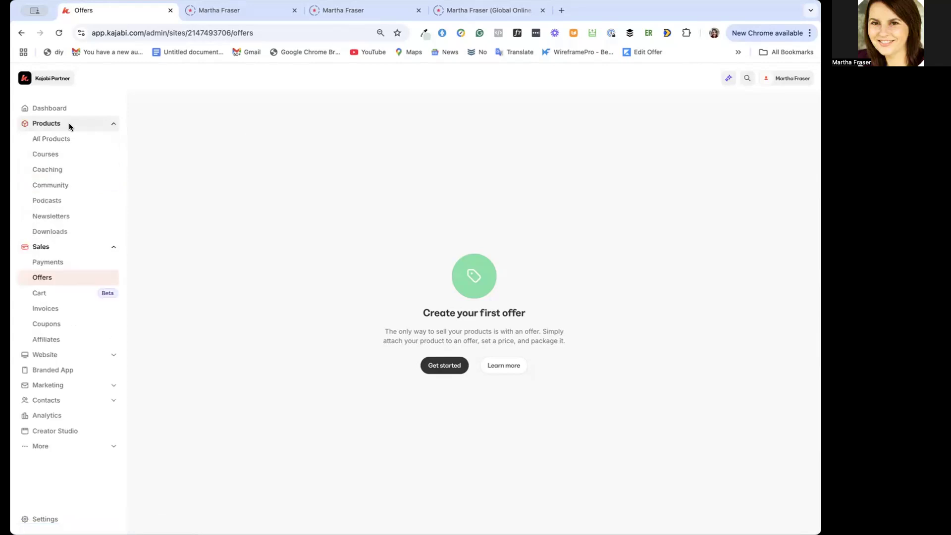
pyautogui.click(64, 138)
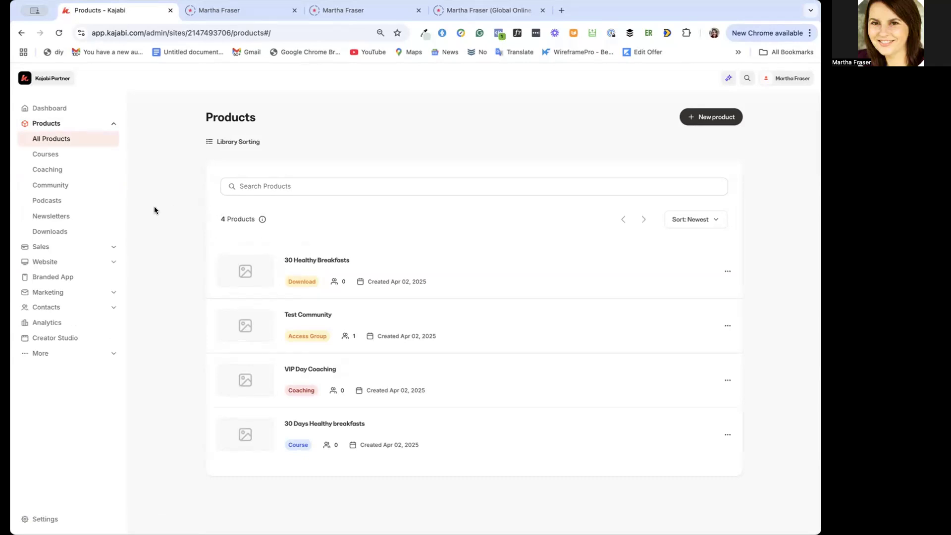
pyautogui.click(75, 247)
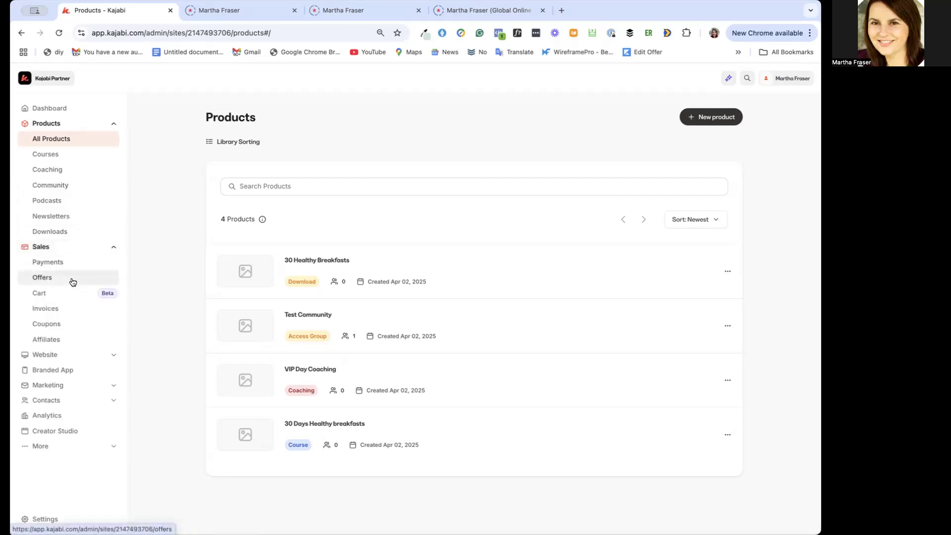
pyautogui.click(74, 248)
pyautogui.click(74, 249)
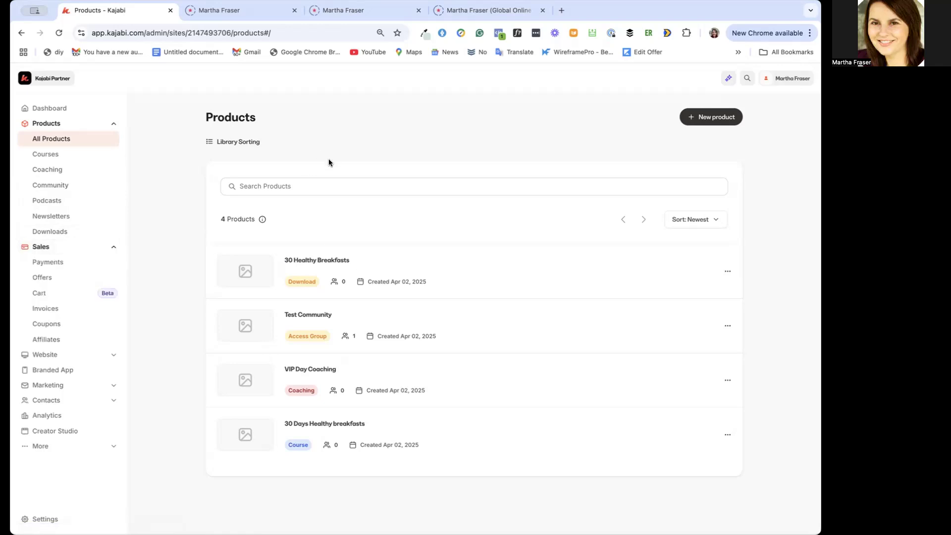
pyautogui.click(73, 264)
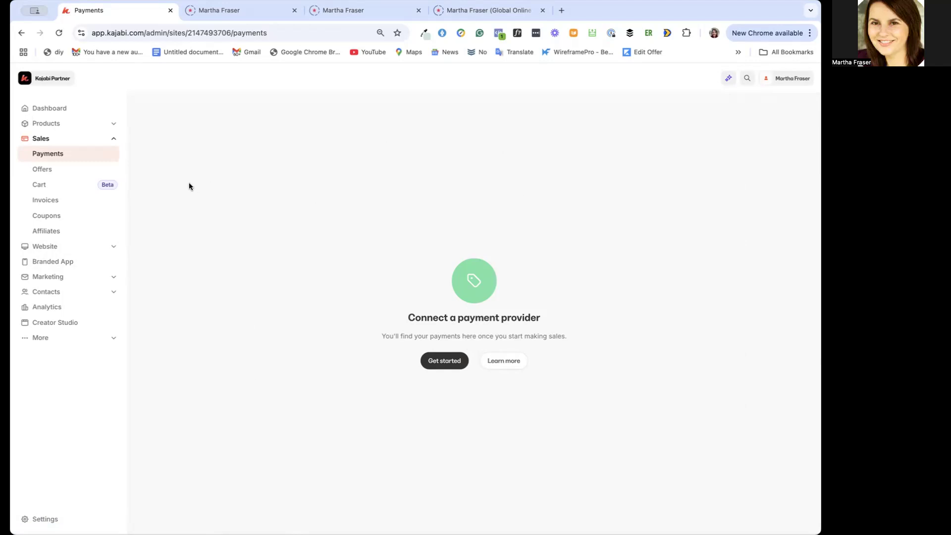
# Start a new offer and title it "30 Healthy Breakfast Ebook"
pyautogui.click(56, 168)
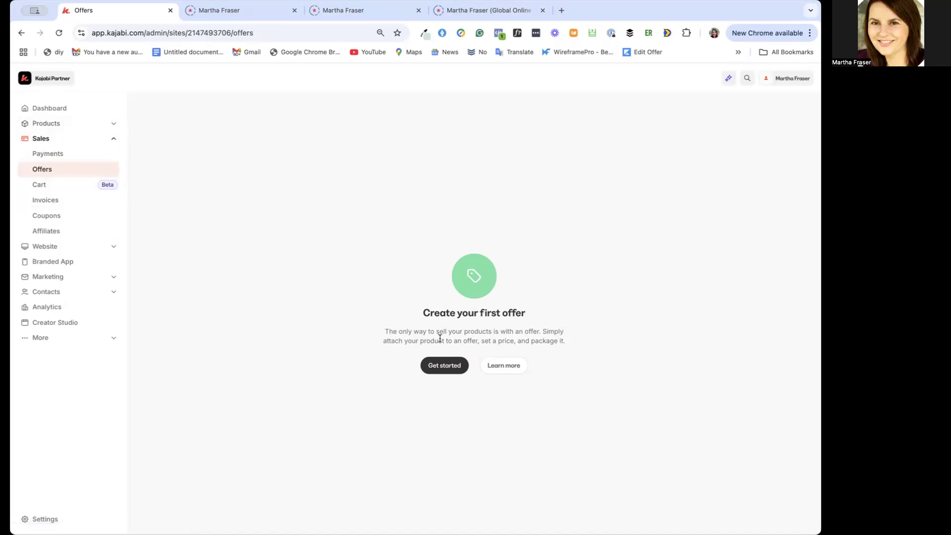
pyautogui.click(452, 367)
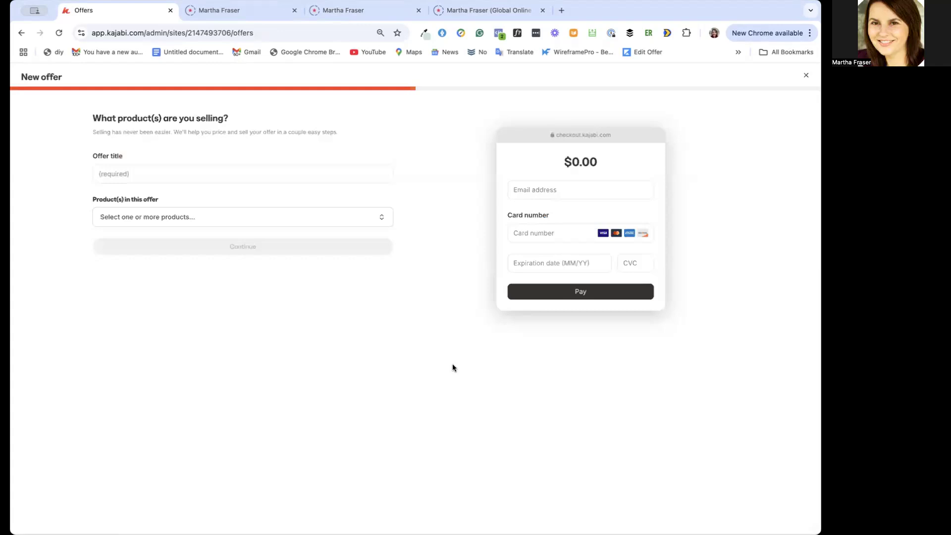
pyautogui.click(157, 169)
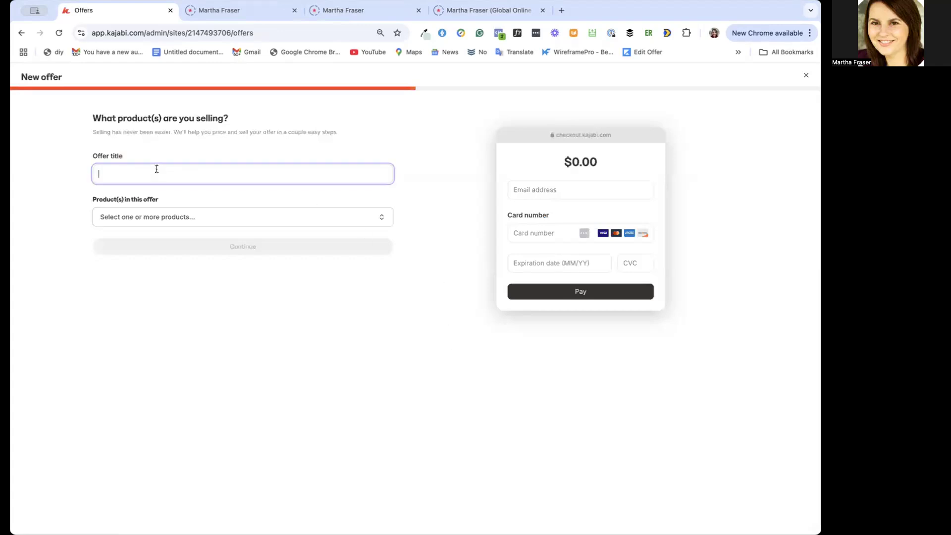
pyautogui.write('30')
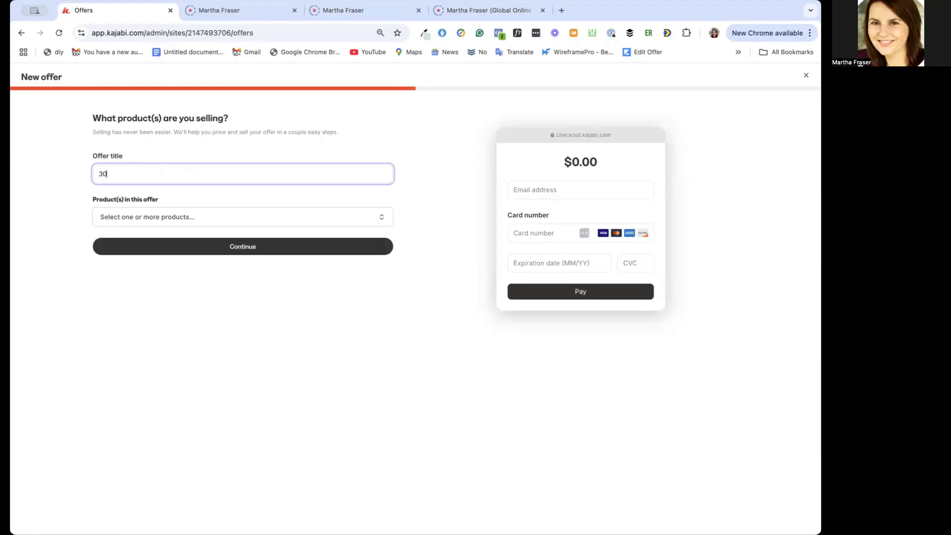
pyautogui.write(' Healthy Breakfast Ebook')
# Add the "30 Days Healthy breakfasts" course as the product in this offer
pyautogui.click(170, 217)
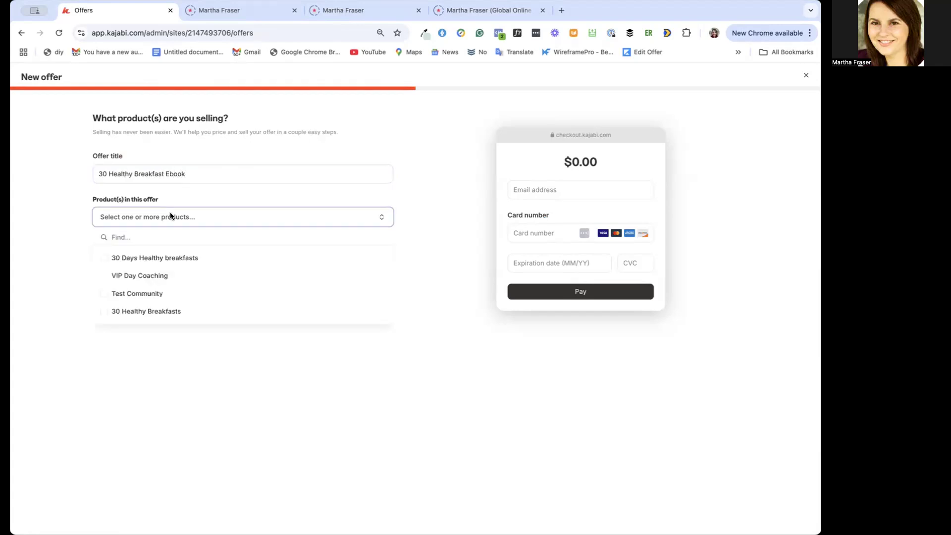
pyautogui.click(168, 257)
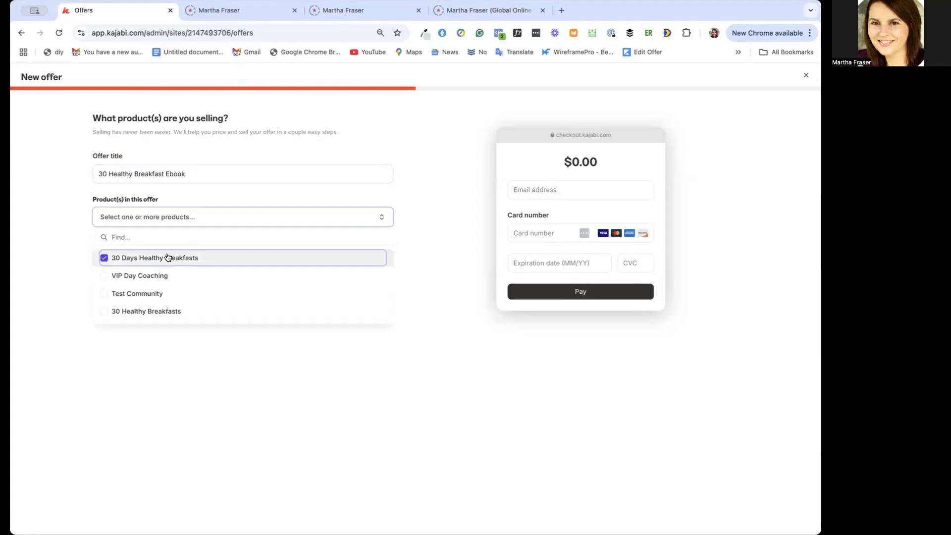
pyautogui.click(227, 215)
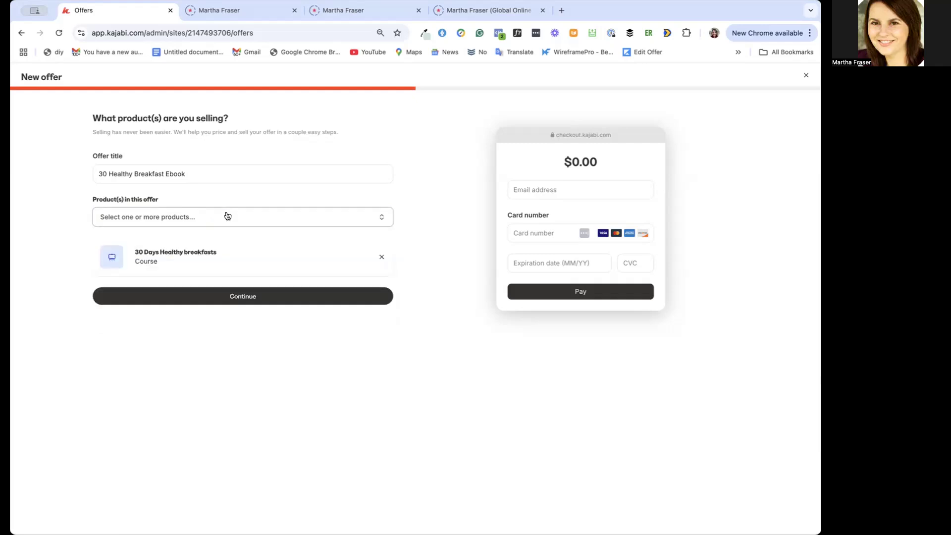
pyautogui.click(227, 214)
# Try "30 Healthy Breakfast Bundle" as the offer title and restore "30 Healthy Breakfast Ebook"
pyautogui.click(191, 170)
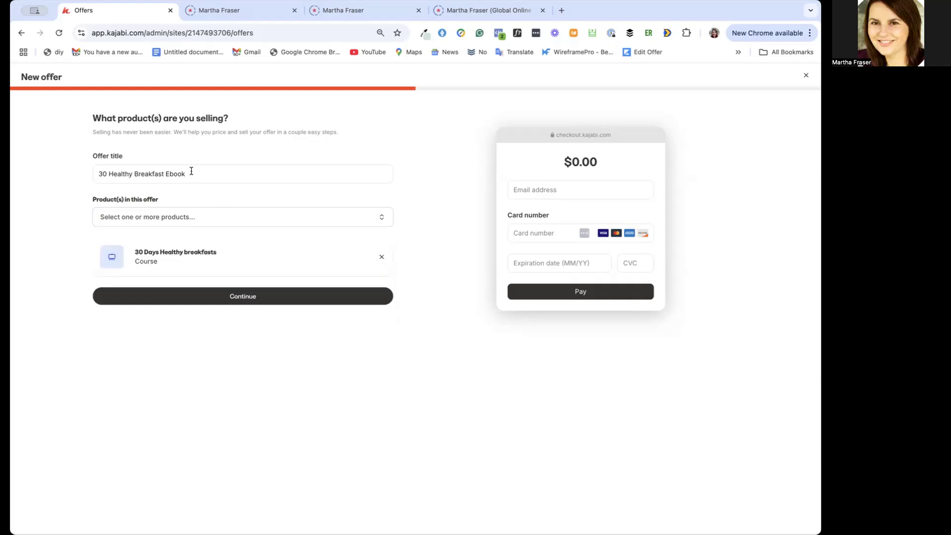
pyautogui.moveTo(191, 171); pyautogui.dragTo(165, 173)
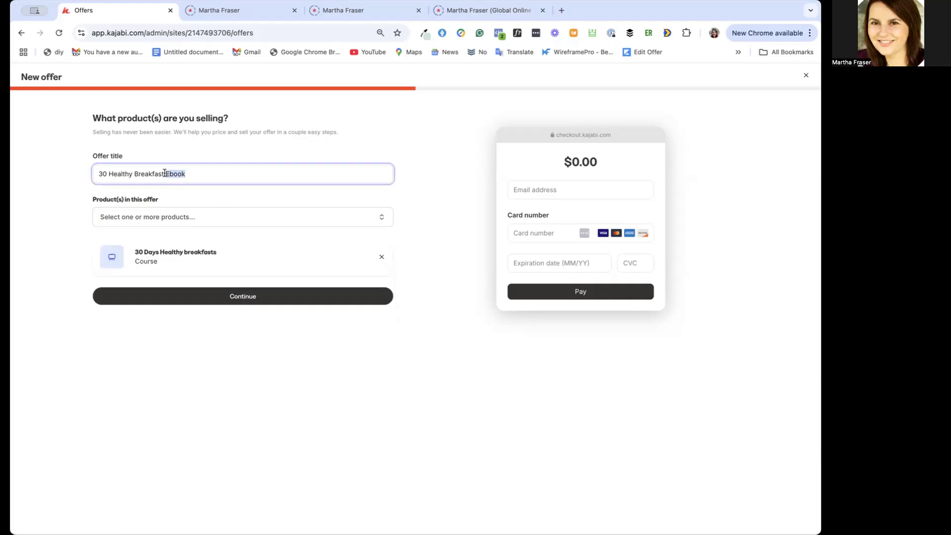
pyautogui.write('Bundle')
pyautogui.click(185, 217)
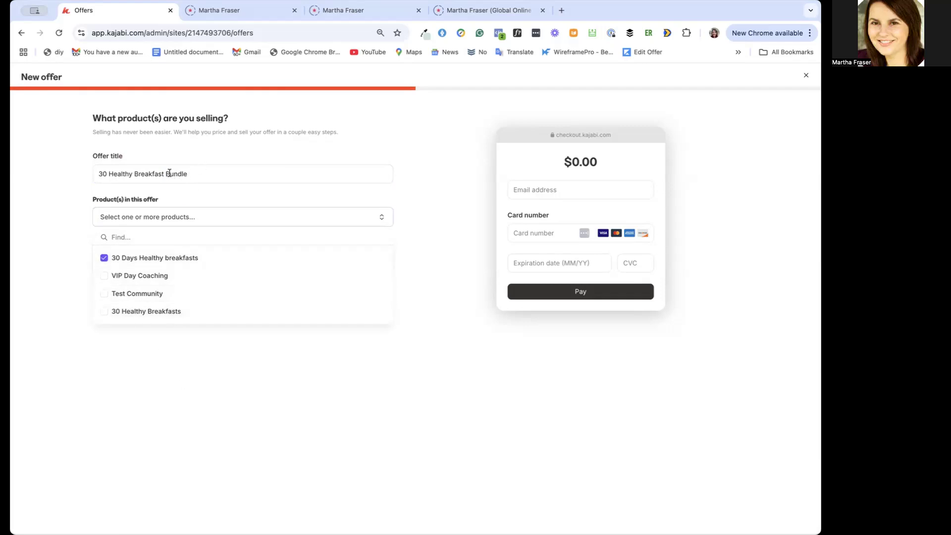
pyautogui.moveTo(188, 173); pyautogui.dragTo(166, 173)
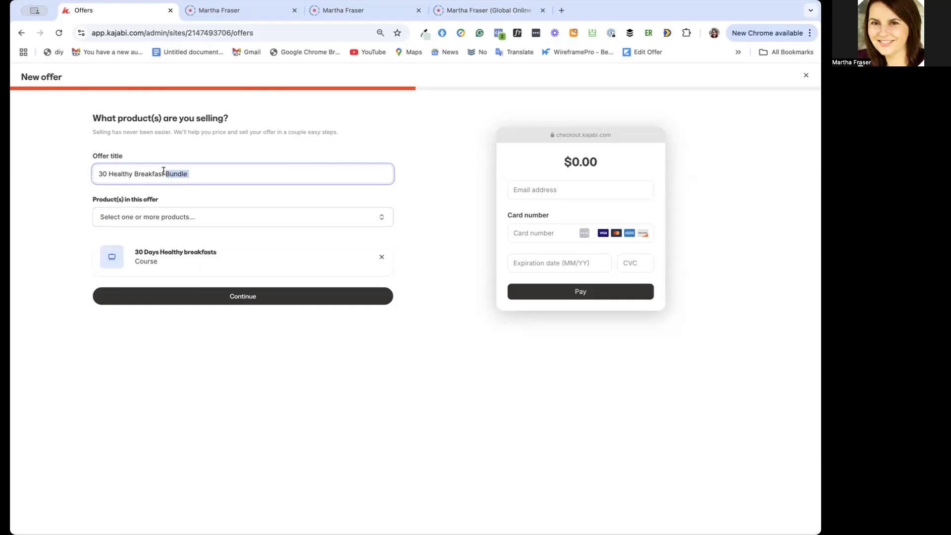
pyautogui.write('Ebook')
# Proceed to pricing, check the Paid option, and price the offer as Free
pyautogui.click(255, 296)
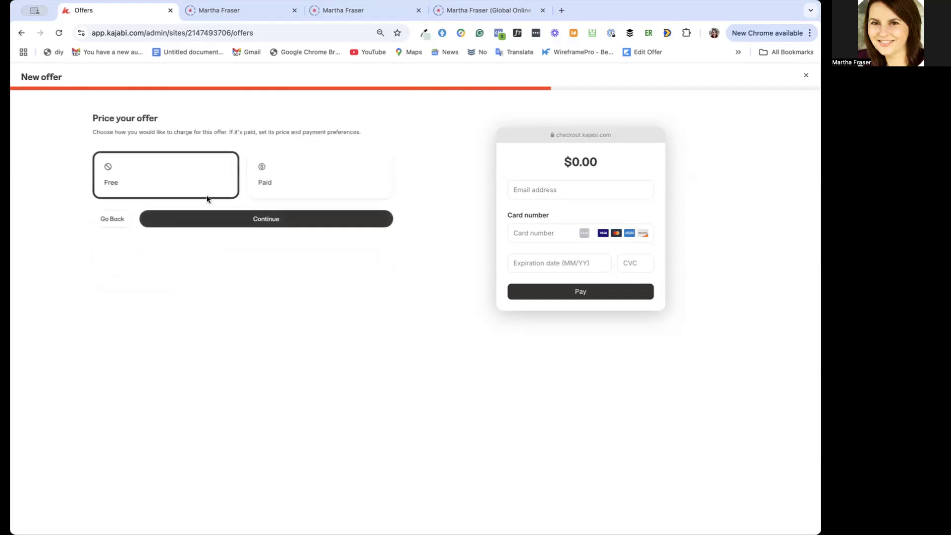
pyautogui.click(279, 182)
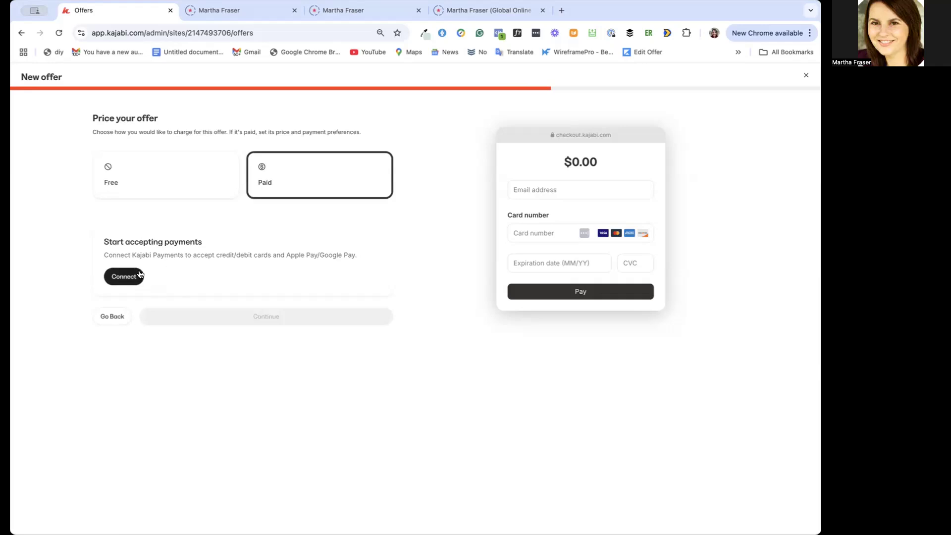
pyautogui.click(158, 195)
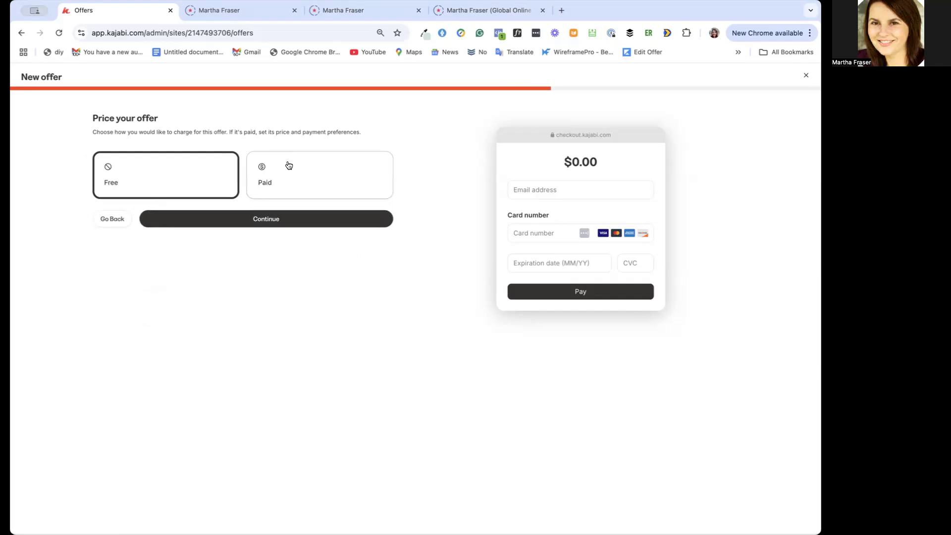
pyautogui.click(266, 220)
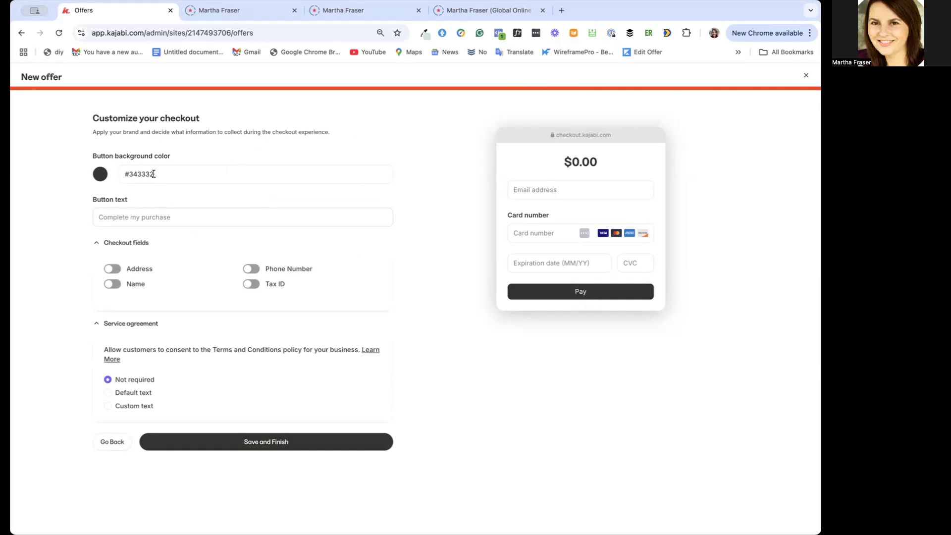
# Set the checkout button's background color to the purple swatch #9b59b6
pyautogui.click(100, 174)
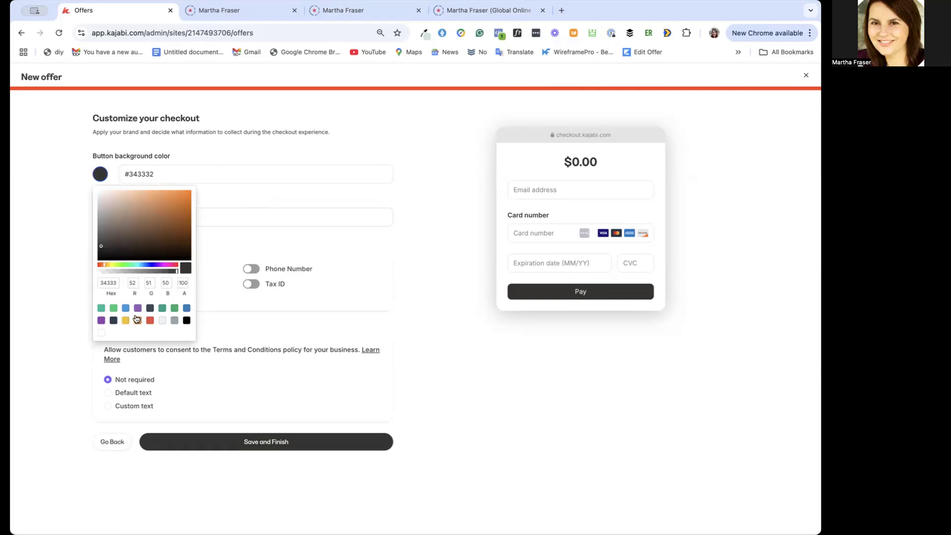
pyautogui.click(137, 308)
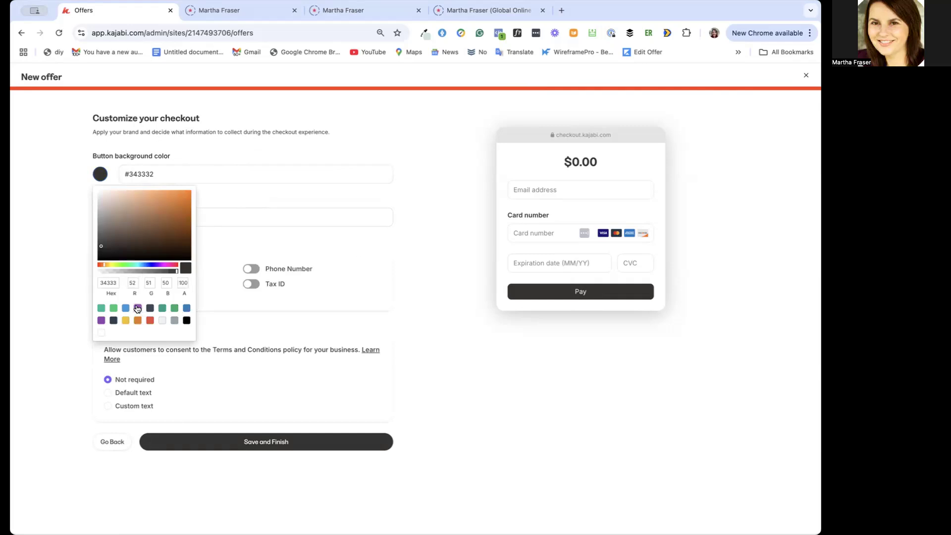
pyautogui.click(227, 215)
# Set the checkout button text to "Yes, I want Healthy Breakfasts!" and enable the Name checkout field
pyautogui.click(158, 216)
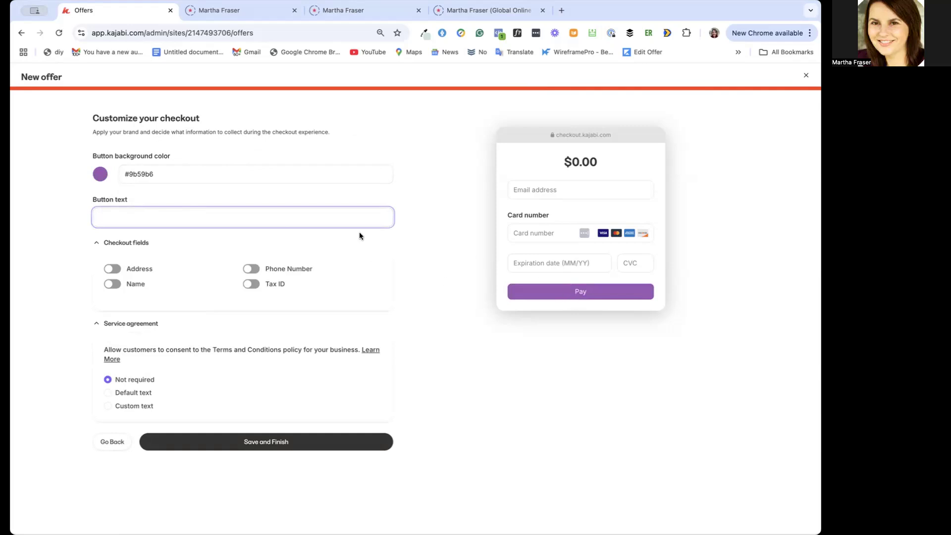
pyautogui.write('Yes, I want Healthy ')
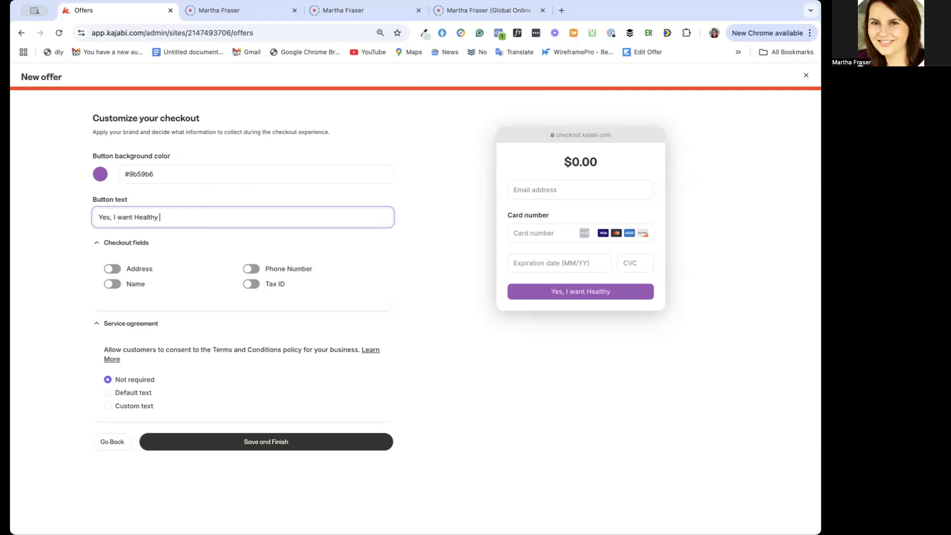
pyautogui.write('Breakfasts!')
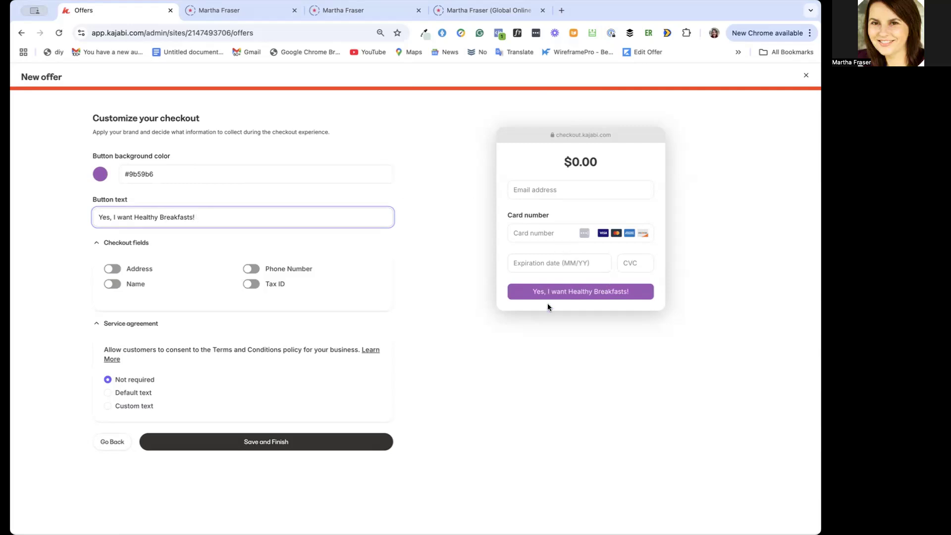
pyautogui.click(113, 284)
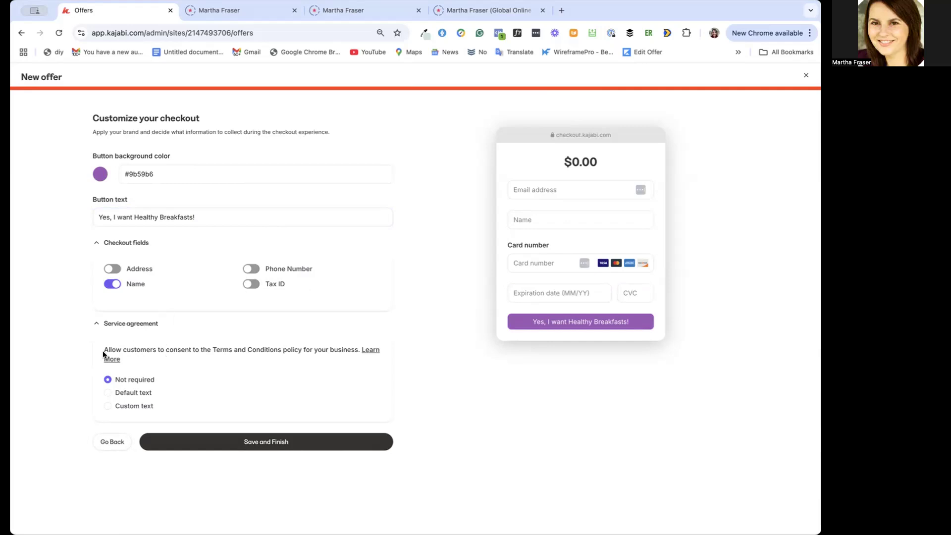
# Try the service agreement text options, set the agreement to Not required, and save the offer
pyautogui.click(108, 393)
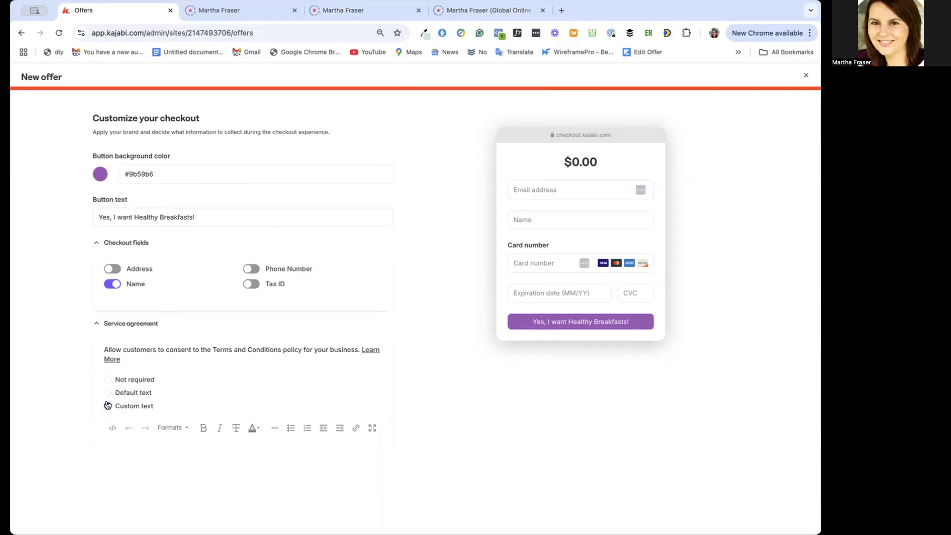
pyautogui.click(107, 392)
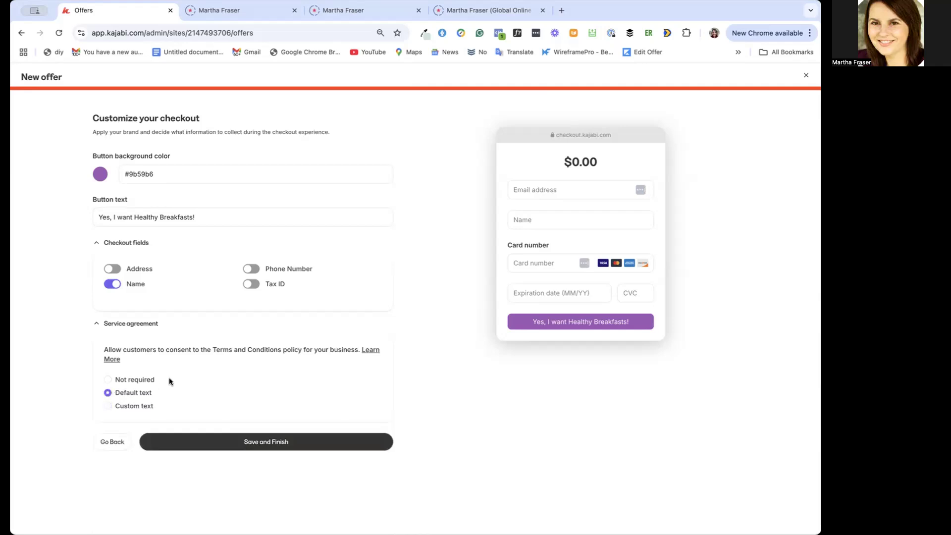
pyautogui.click(108, 380)
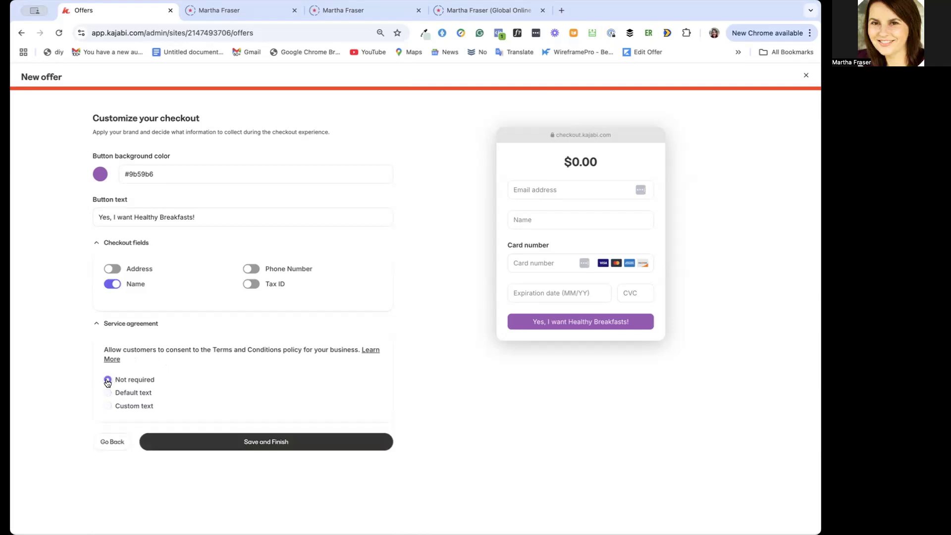
pyautogui.click(248, 443)
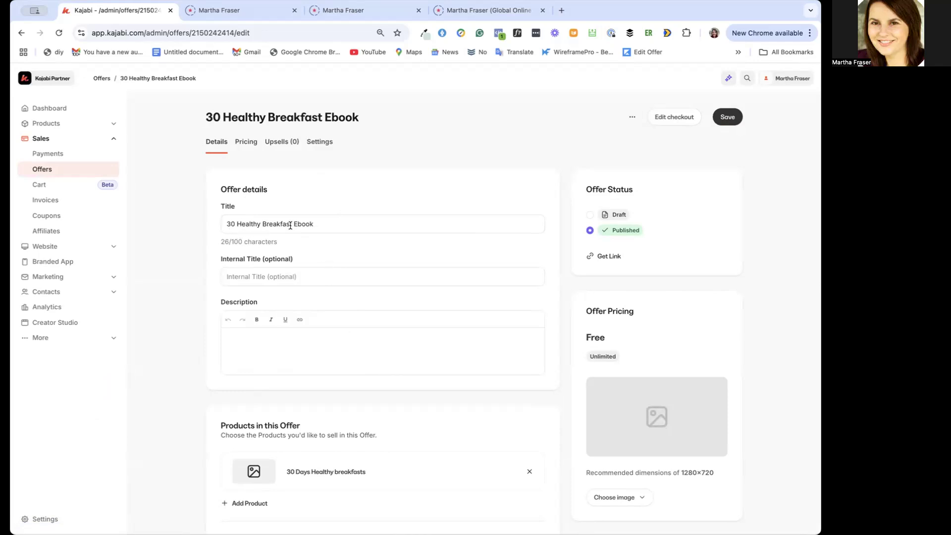
# Copy the offer title "30 Healthy Breakfast Ebook" into the optional internal title
pyautogui.moveTo(319, 223); pyautogui.dragTo(221, 223)
pyautogui.hotkey('ctrl', 'c')
pyautogui.click(242, 275)
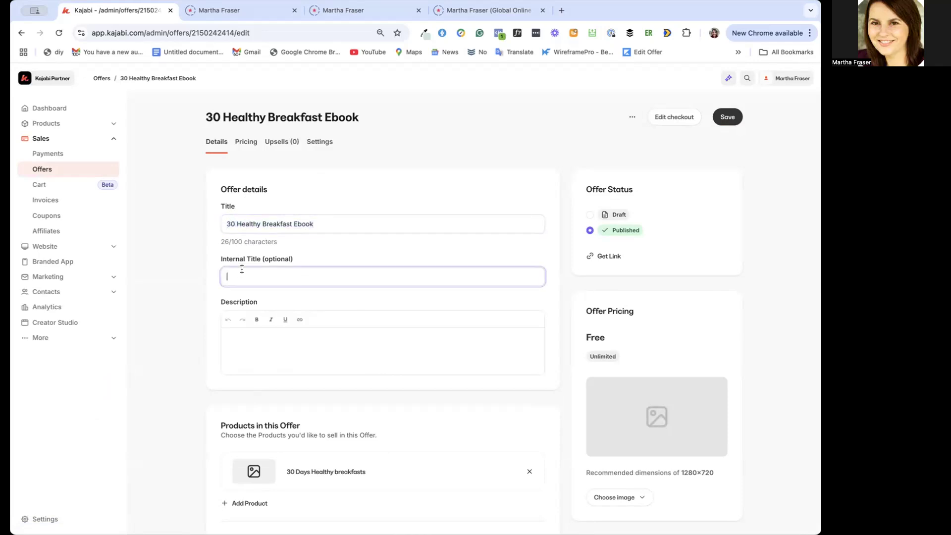
pyautogui.hotkey('ctrl', 'v')
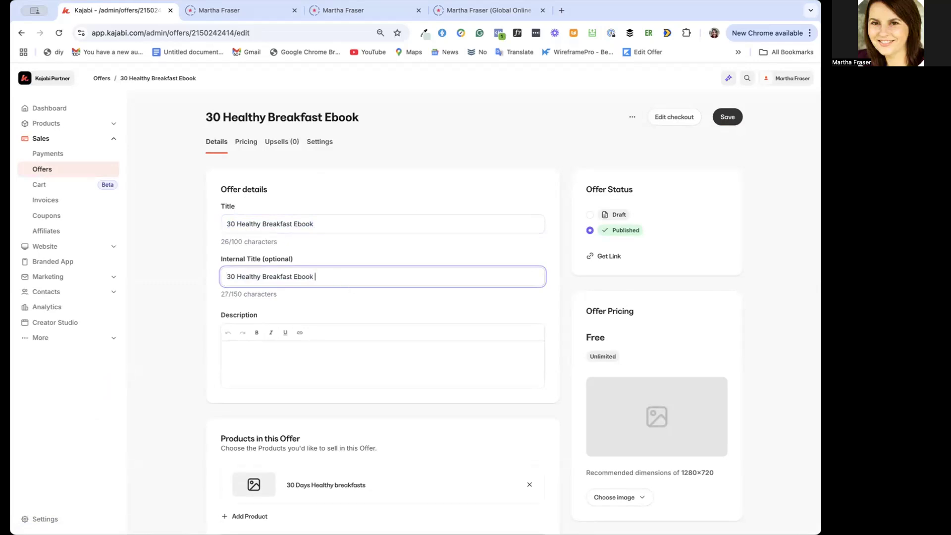
pyautogui.write('FP')
pyautogui.press('BackSpace')
pyautogui.press('BackSpace')
pyautogui.write('PP')
pyautogui.press('BackSpace')
pyautogui.press('BackSpace')
# Replace "Ebook" with "Course" in both titles so each reads "30 Healthy Breakfast Course"
pyautogui.moveTo(316, 222); pyautogui.dragTo(293, 222)
pyautogui.press('BackSpace')
pyautogui.write('Course')
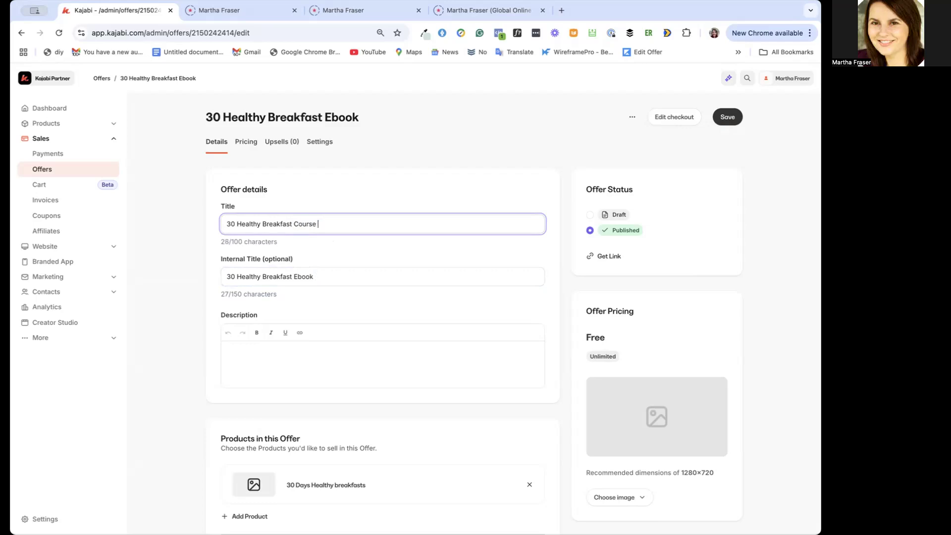
pyautogui.moveTo(319, 276); pyautogui.dragTo(294, 275)
pyautogui.write('Course')
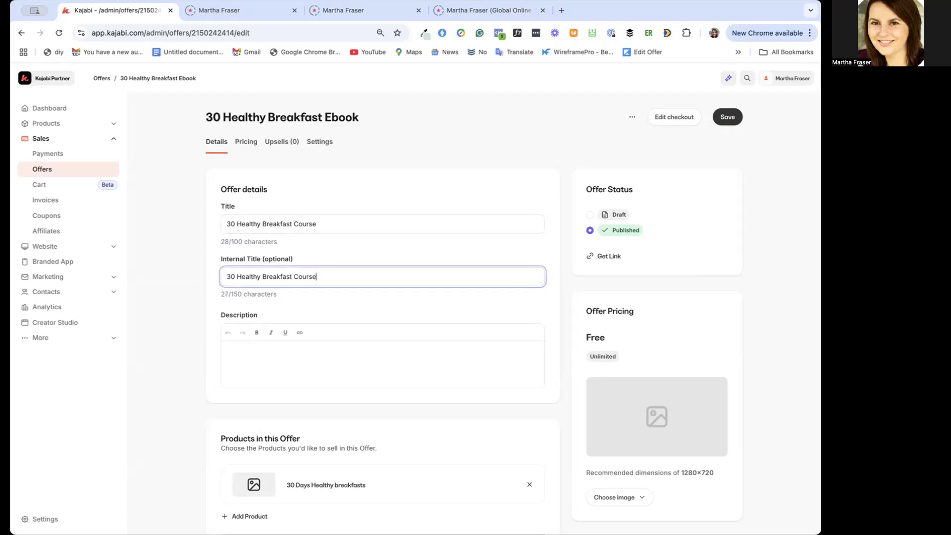
# Try restricting the offer's product access to a specific amount of days, and clear the restriction without entering a number
pyautogui.click(289, 365)
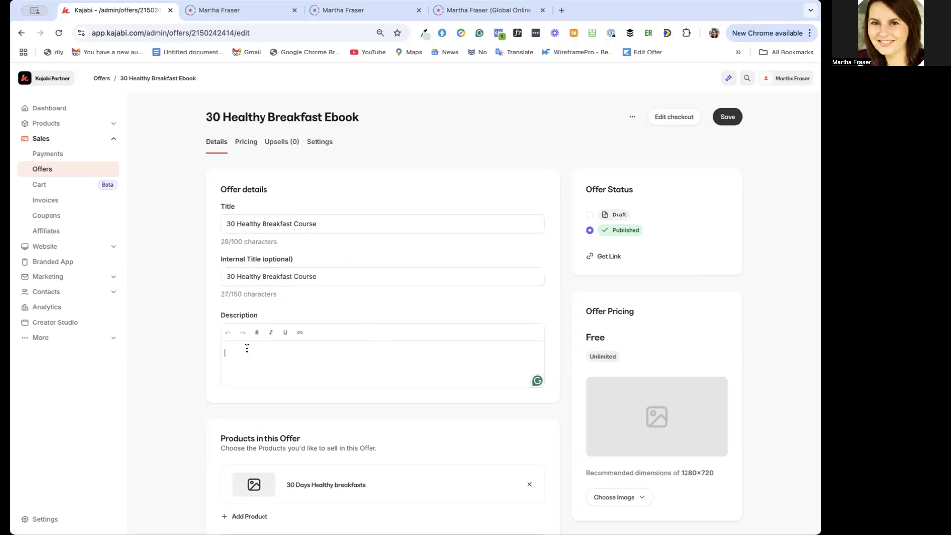
pyautogui.scroll(-5, 350, 374)
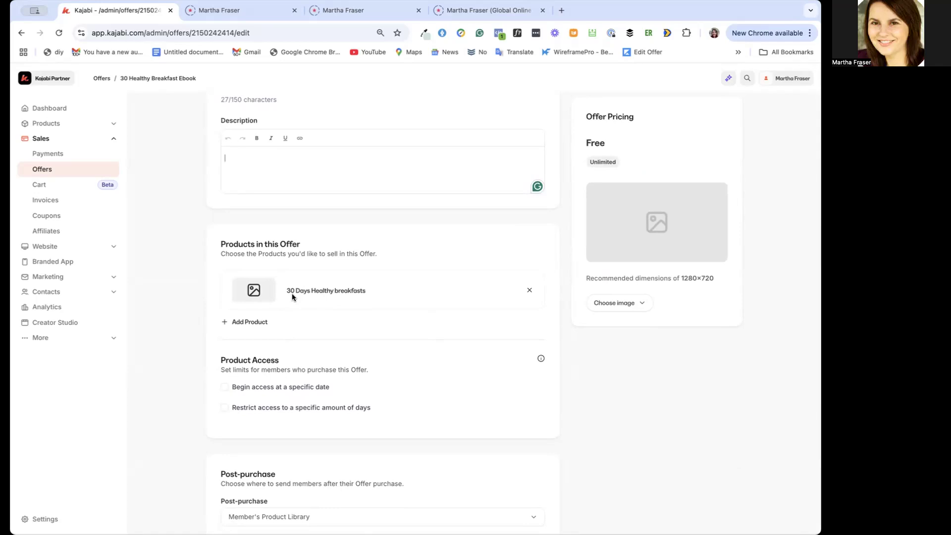
pyautogui.click(227, 409)
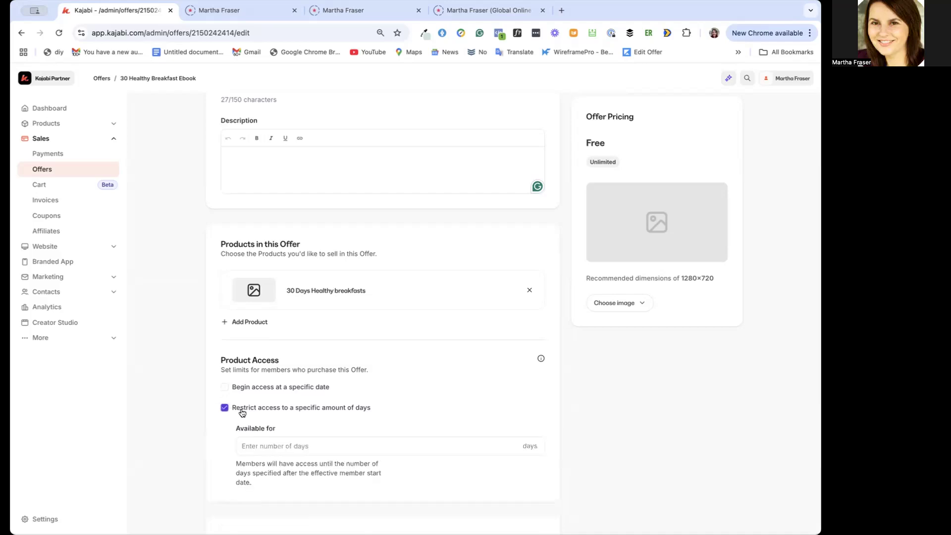
pyautogui.click(308, 445)
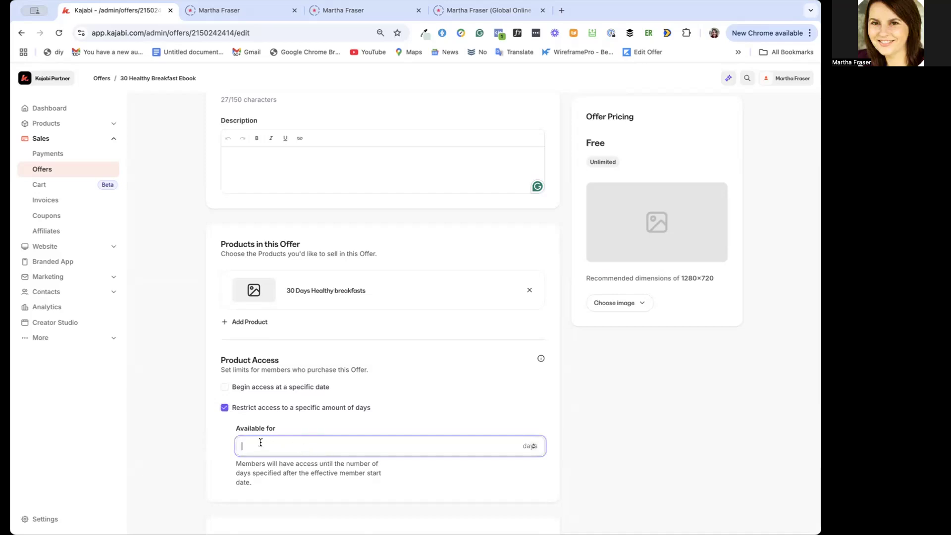
pyautogui.click(224, 408)
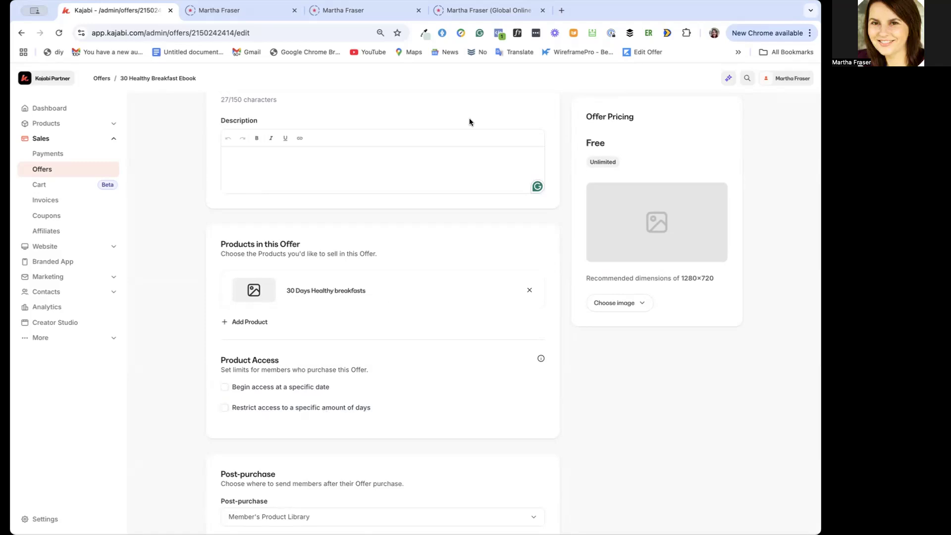
# Examine the 12 months and lifetime access options on The Visibility Cure course page of the training website, and return to the Kajabi offer
pyautogui.click(480, 11)
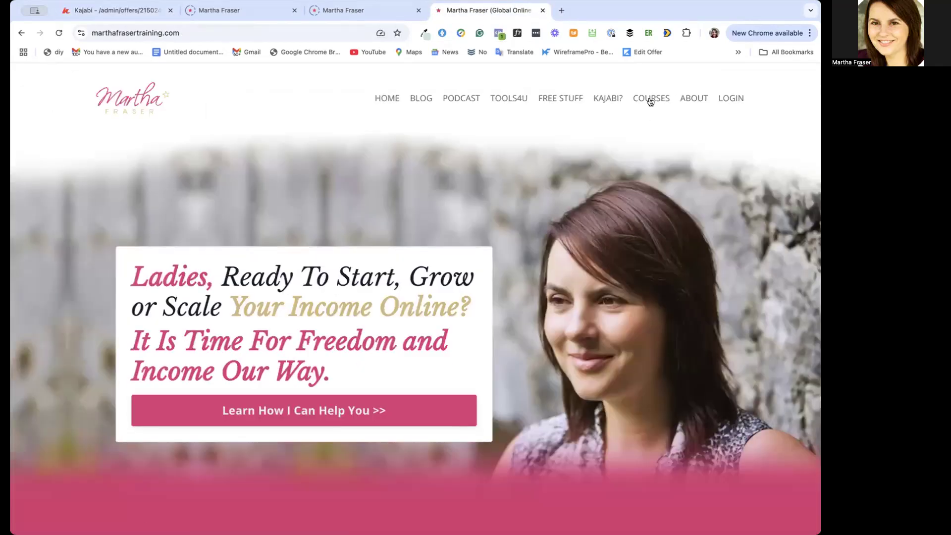
pyautogui.moveTo(649, 101)
pyautogui.click(644, 133)
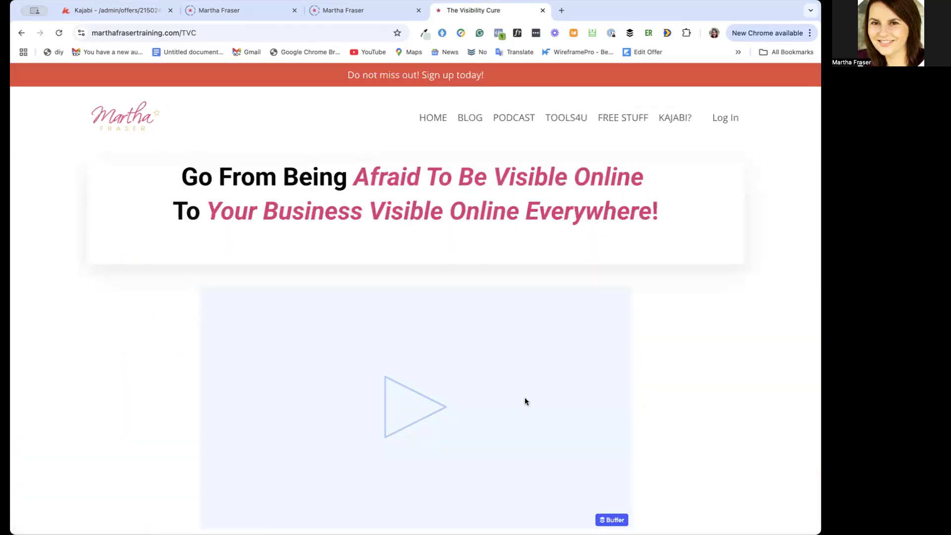
pyautogui.scroll(-10, 525, 401)
pyautogui.scroll(-20, 525, 401)
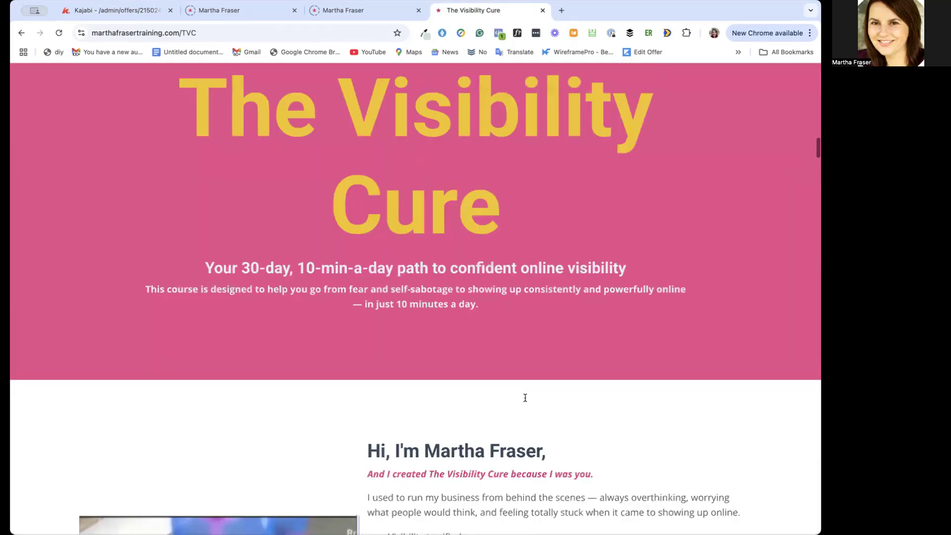
pyautogui.scroll(-20, 525, 401)
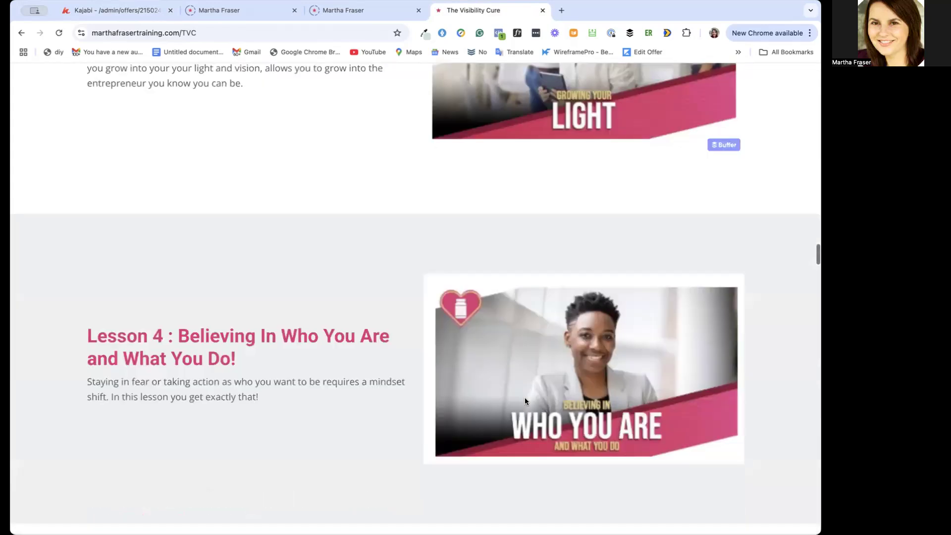
pyautogui.scroll(-20, 525, 400)
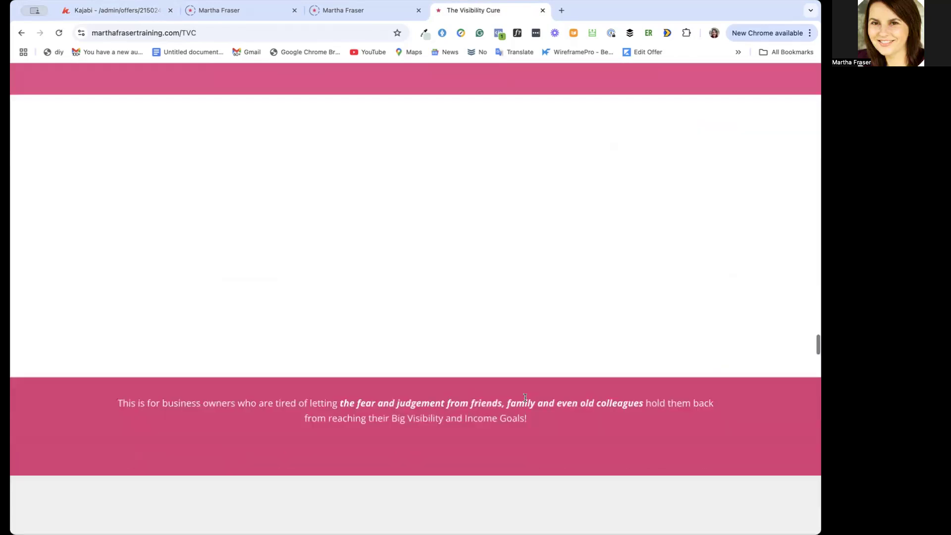
pyautogui.scroll(-2, 525, 397)
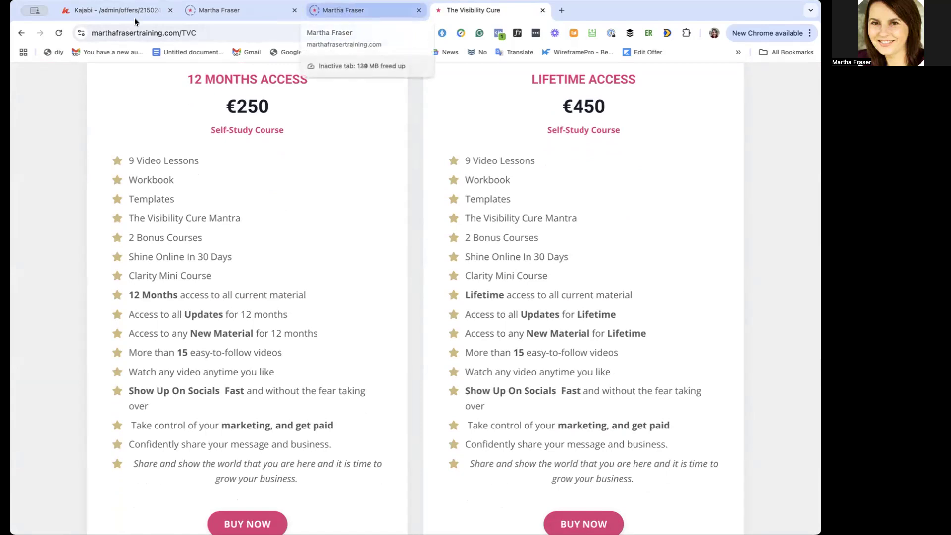
pyautogui.click(100, 10)
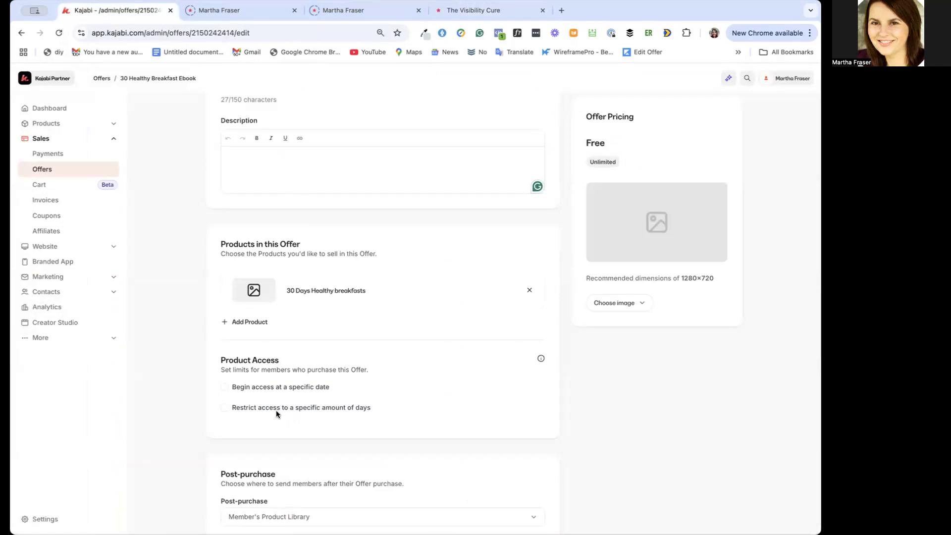
# Review the offer's post-purchase destination choices and keep Member's Product Library
pyautogui.scroll(-2, 394, 417)
pyautogui.scroll(-1, 394, 417)
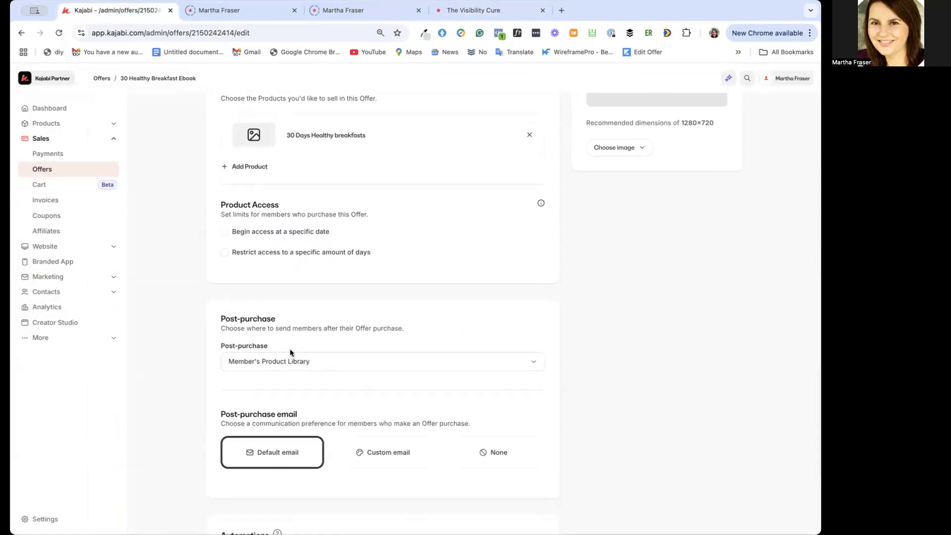
pyautogui.click(335, 364)
pyautogui.click(334, 362)
pyautogui.click(337, 364)
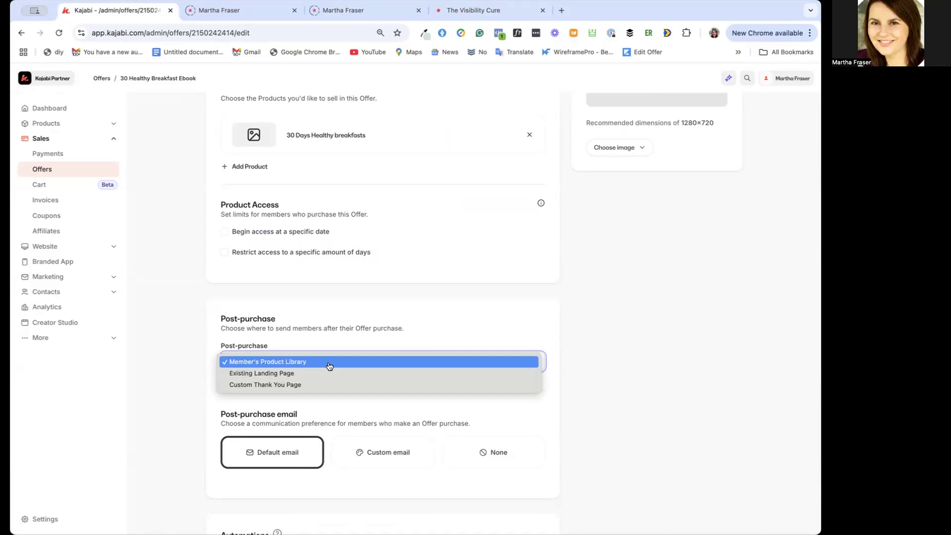
pyautogui.click(329, 366)
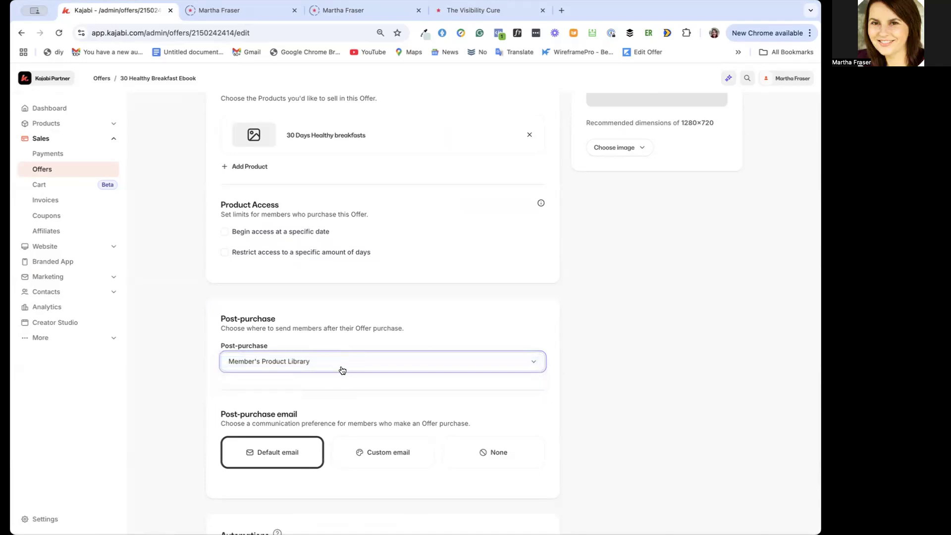
# Try the custom post-purchase email and set the option back to the default email
pyautogui.scroll(-3, 342, 370)
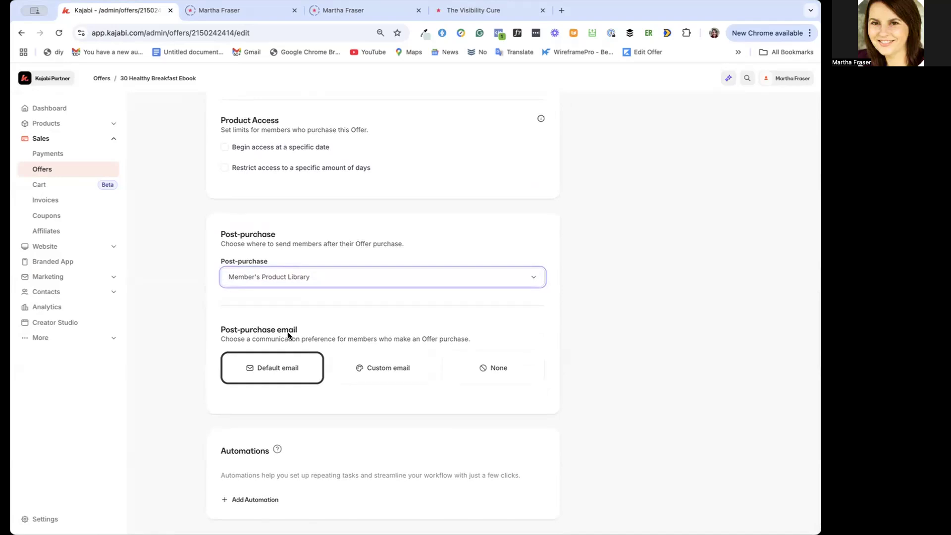
pyautogui.click(374, 371)
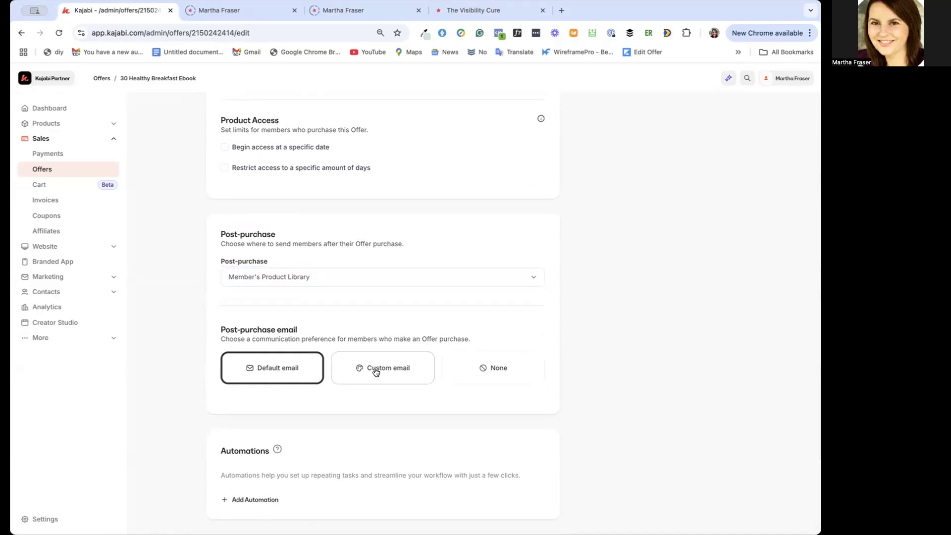
pyautogui.scroll(-3, 350, 425)
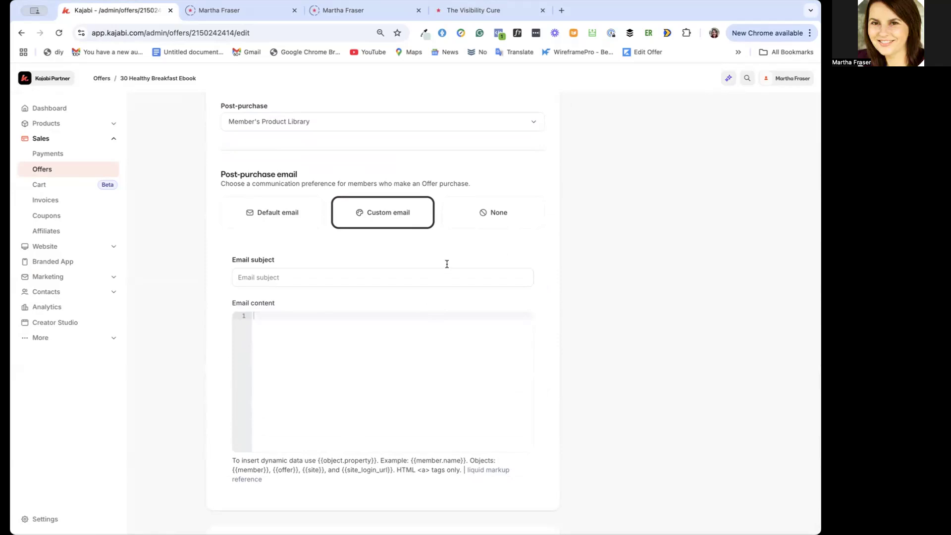
pyautogui.click(289, 215)
pyautogui.scroll(-1, 352, 315)
pyautogui.scroll(-1, 314, 388)
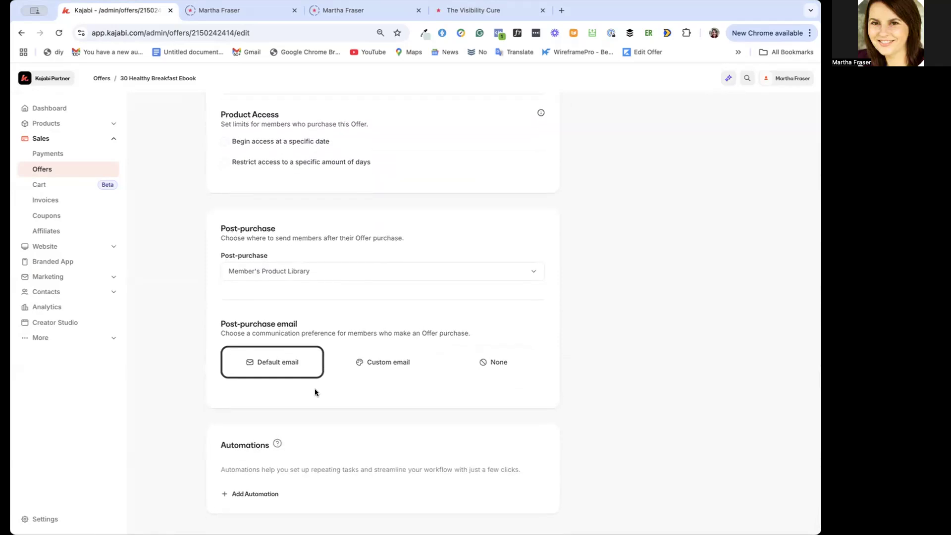
# Start a new automation that adds a tag when the offer is purchased
pyautogui.click(253, 499)
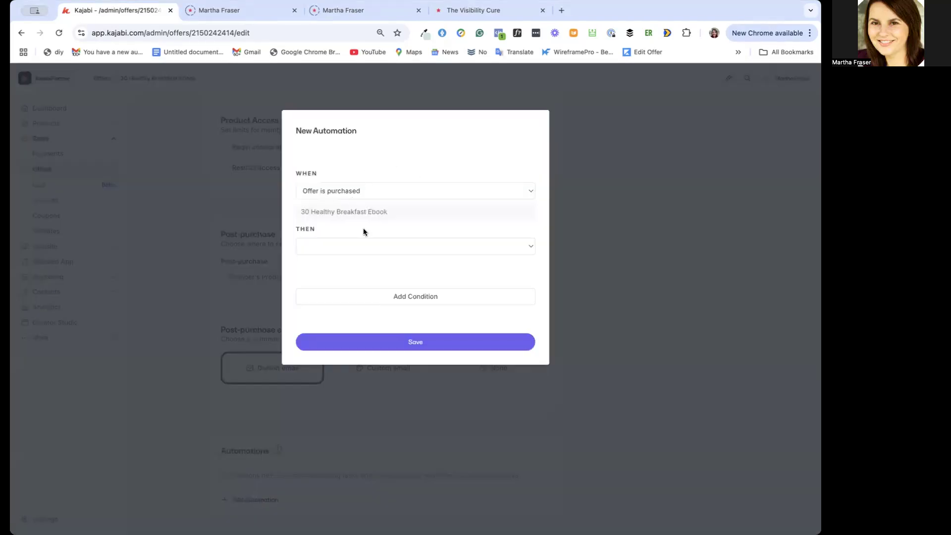
pyautogui.click(358, 245)
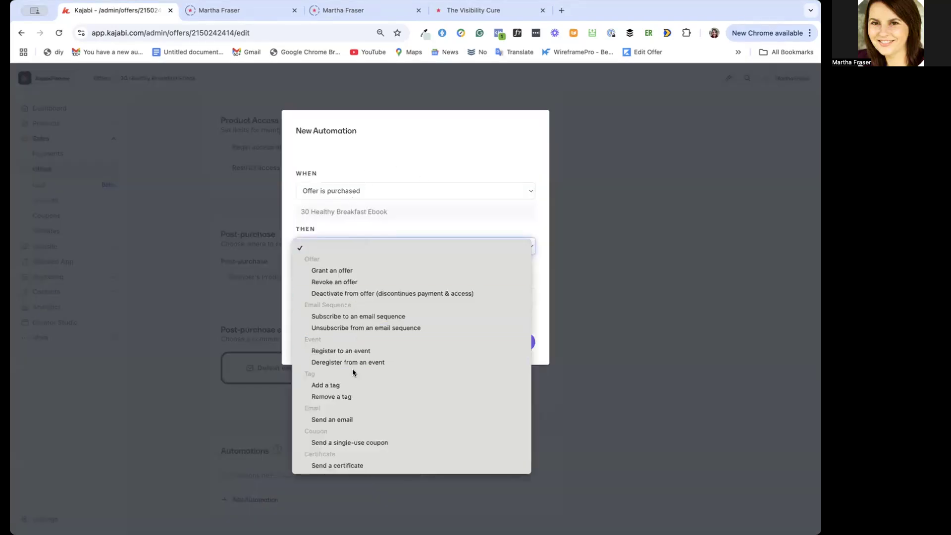
pyautogui.click(348, 385)
# Create the tag "30_HealthyBreakfasts_Purchased" and use it as the automation's tag
pyautogui.click(331, 270)
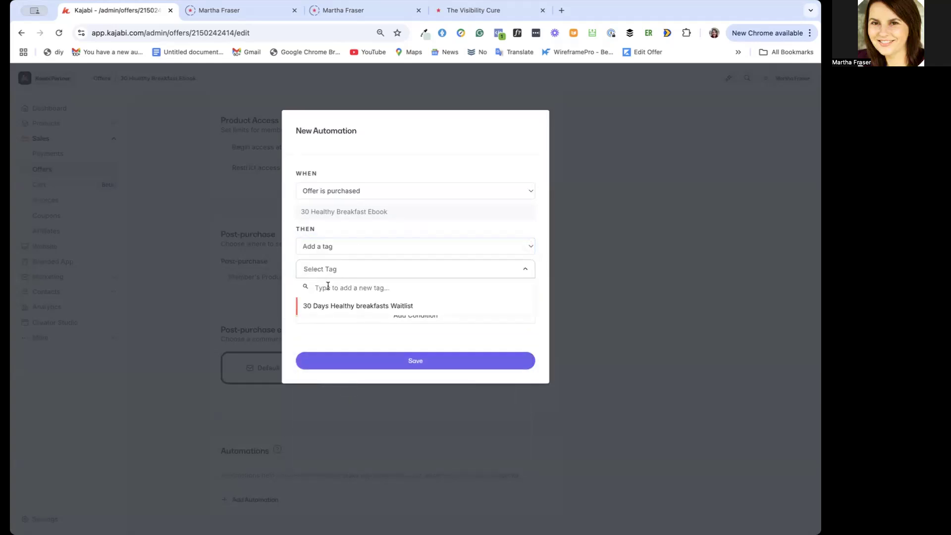
pyautogui.write('30_')
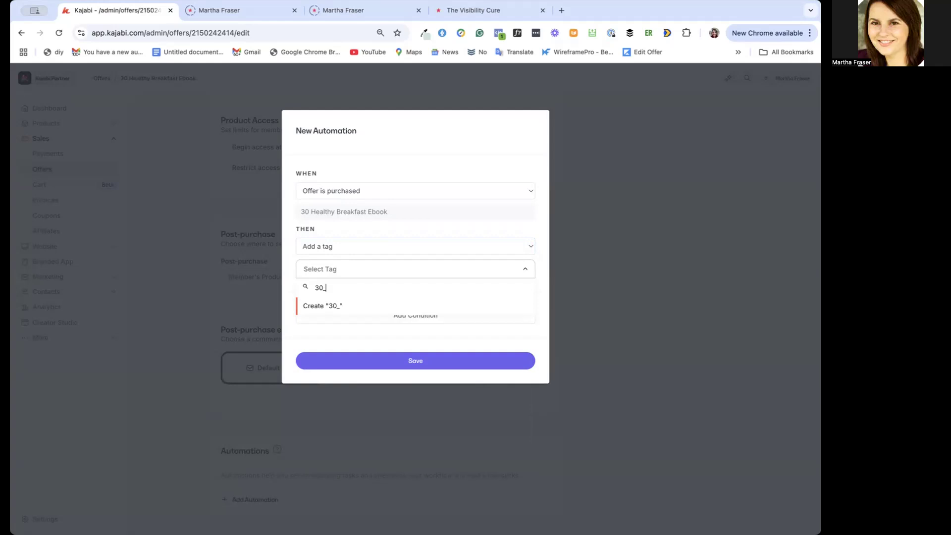
pyautogui.write('Healthy_')
pyautogui.write('Breakfas')
pyautogui.write('ts')
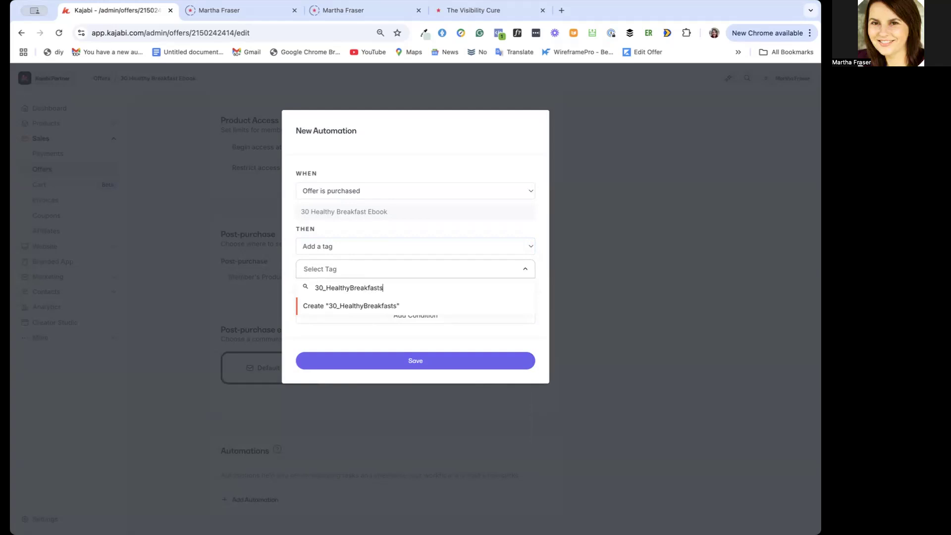
pyautogui.write('_Purch')
pyautogui.write('ased')
pyautogui.write('_')
pyautogui.write('FP')
pyautogui.press('BackSpace')
pyautogui.press('BackSpace')
pyautogui.write('PP')
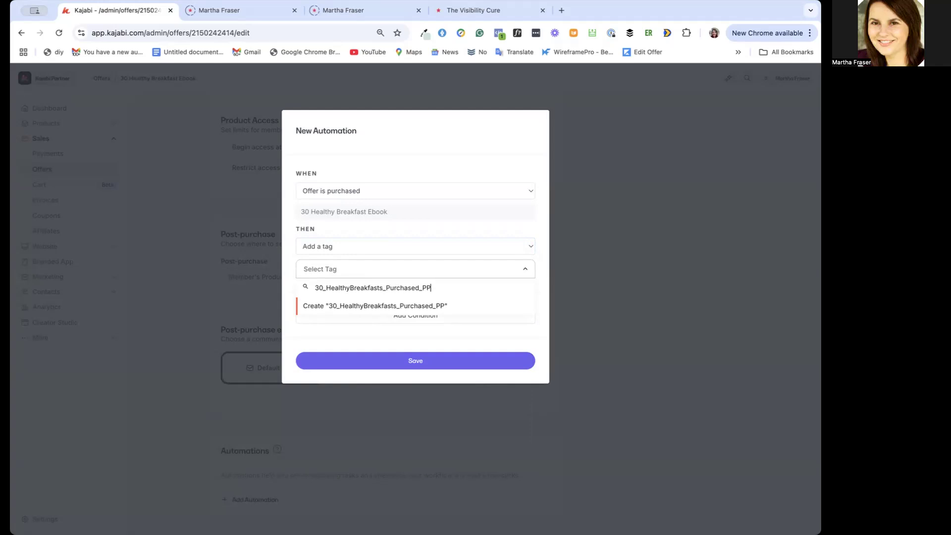
pyautogui.press('BackSpace')
pyautogui.press('BackSpace')
pyautogui.click(314, 307)
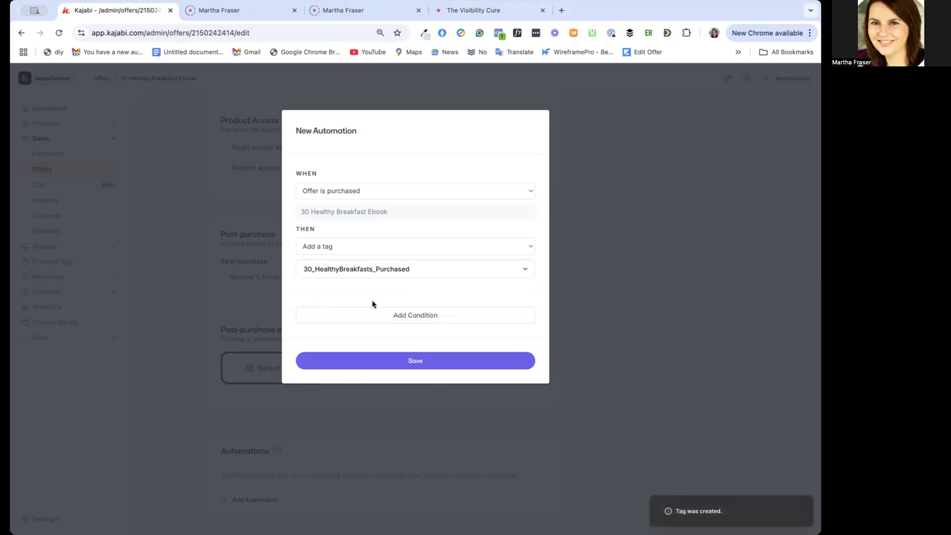
# Check the automation's condition filters without choosing one, and save the automation
pyautogui.click(390, 314)
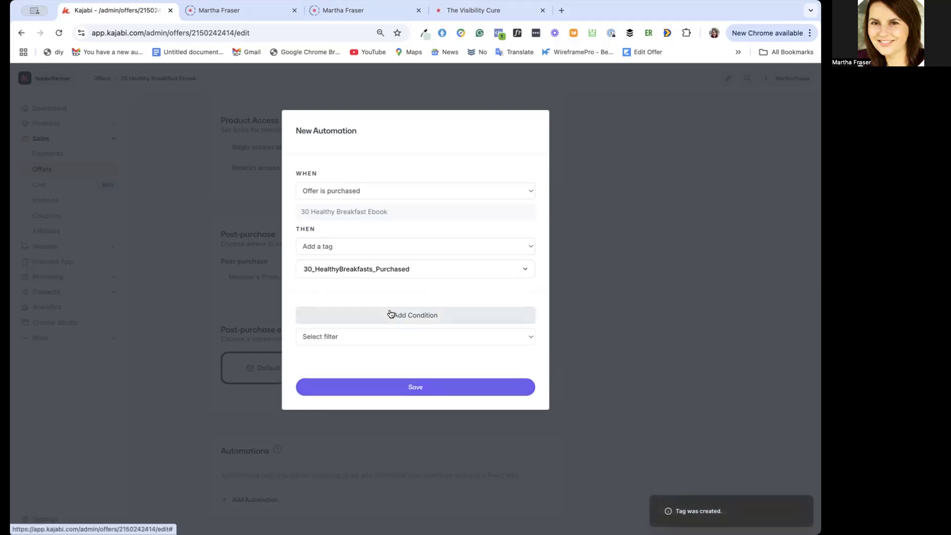
pyautogui.click(382, 336)
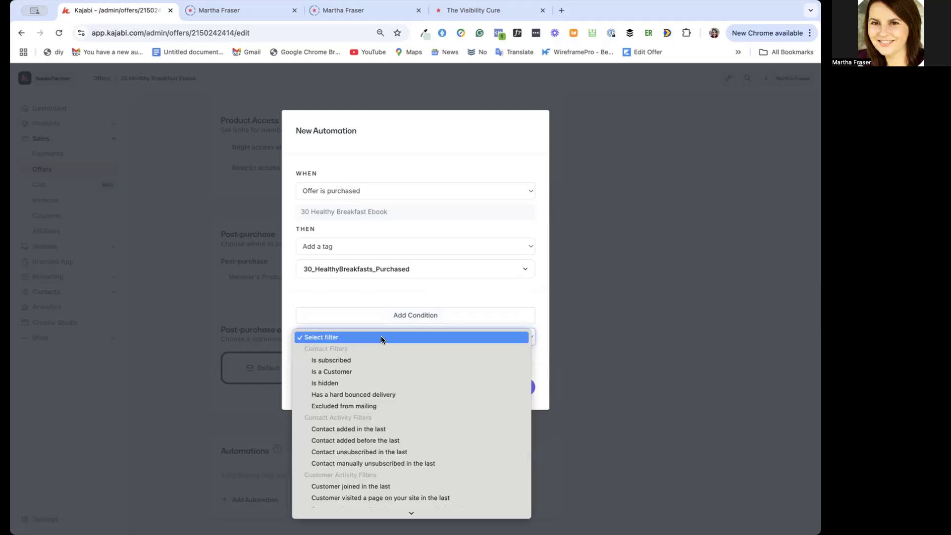
pyautogui.click(363, 293)
pyautogui.click(408, 389)
# Review the offer's details, product access, post-purchase settings and automations
pyautogui.scroll(-2, 402, 414)
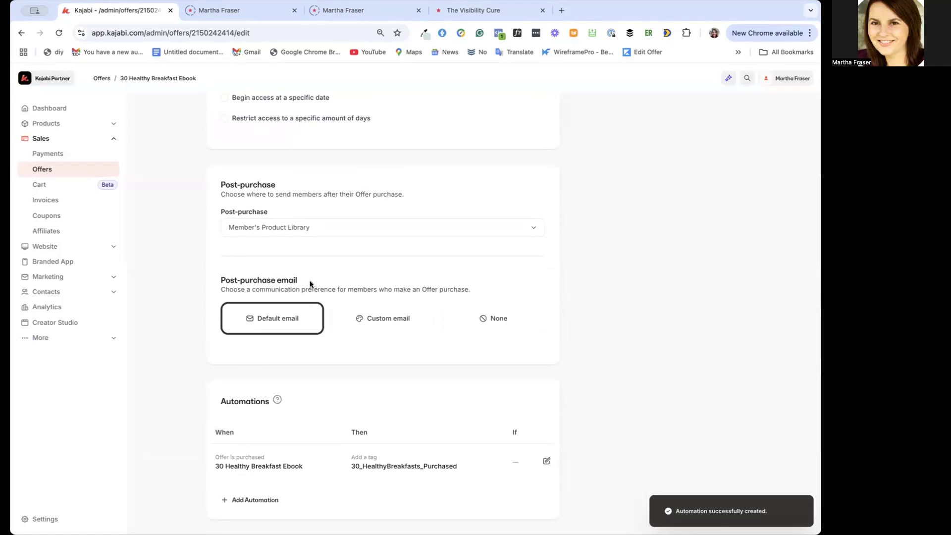
pyautogui.scroll(10, 316, 179)
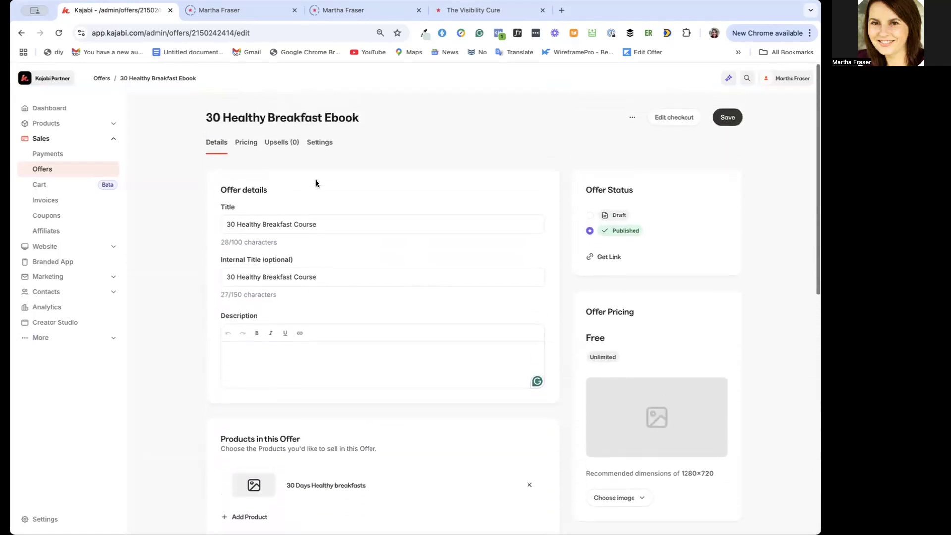
pyautogui.scroll(-5, 316, 183)
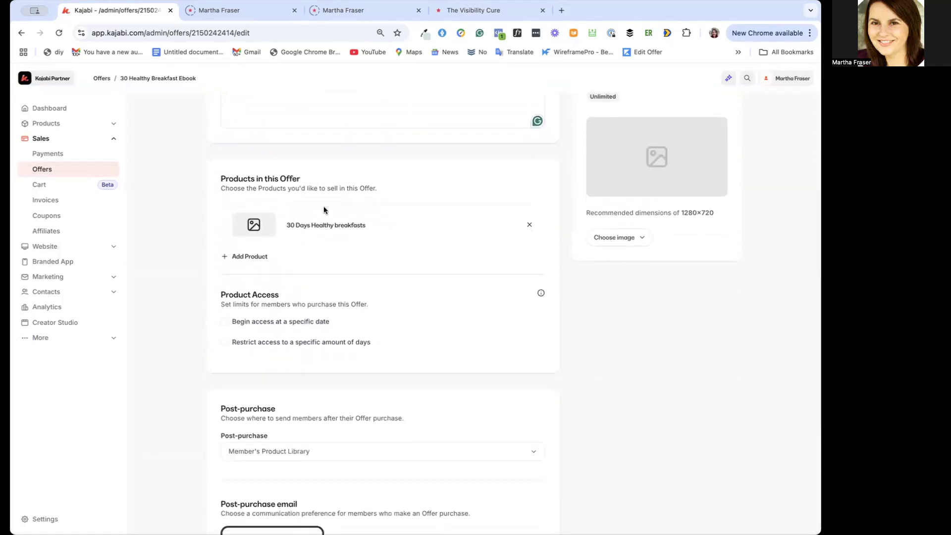
pyautogui.scroll(-3, 307, 261)
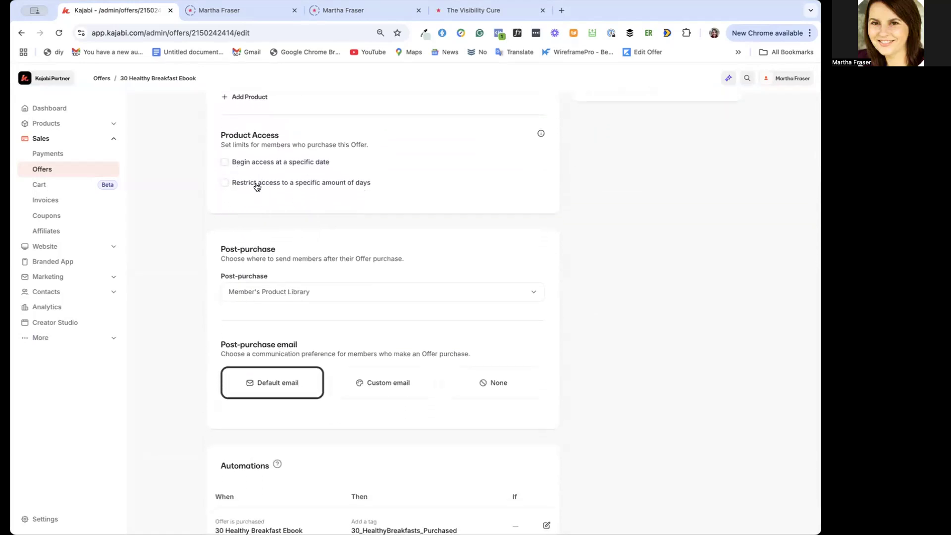
pyautogui.scroll(-1, 283, 285)
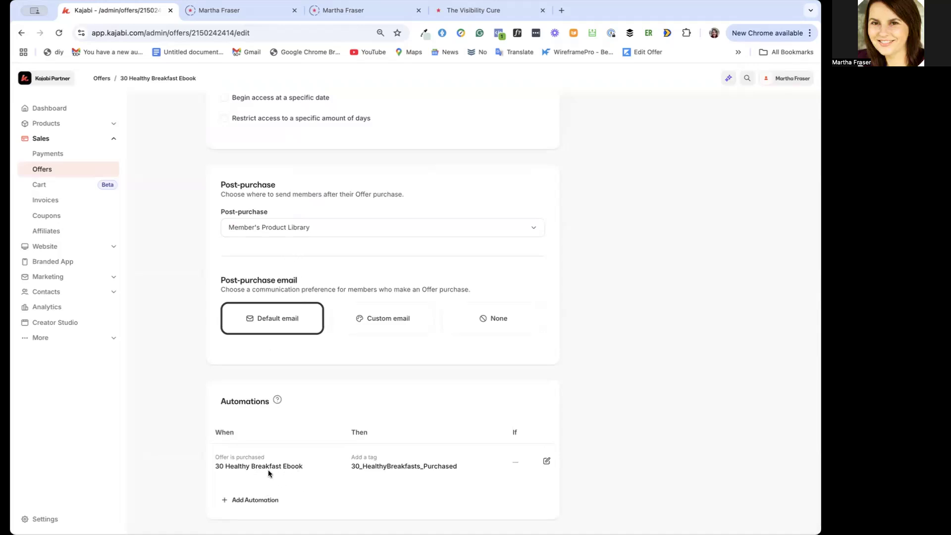
# Try a second purchase automation that subscribes buyers to an email sequence, and close it without saving
pyautogui.click(264, 499)
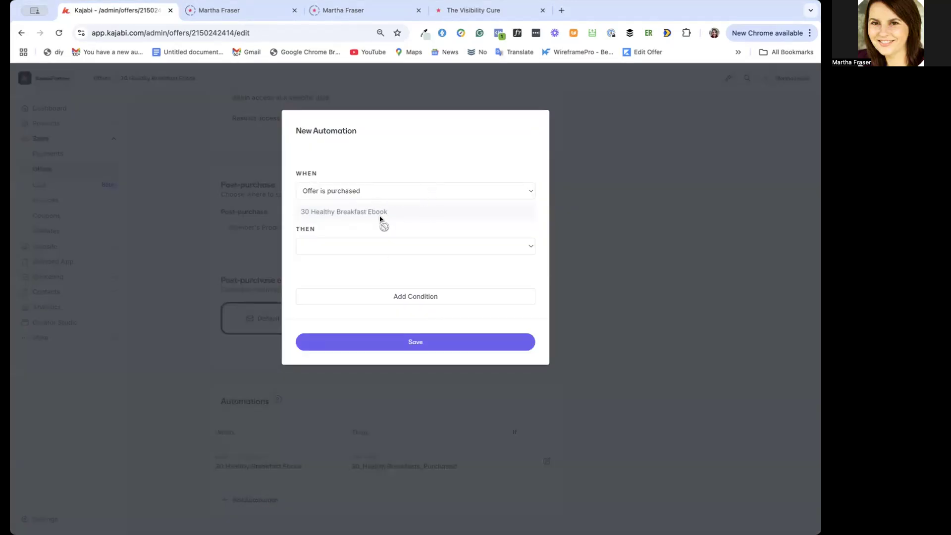
pyautogui.click(380, 247)
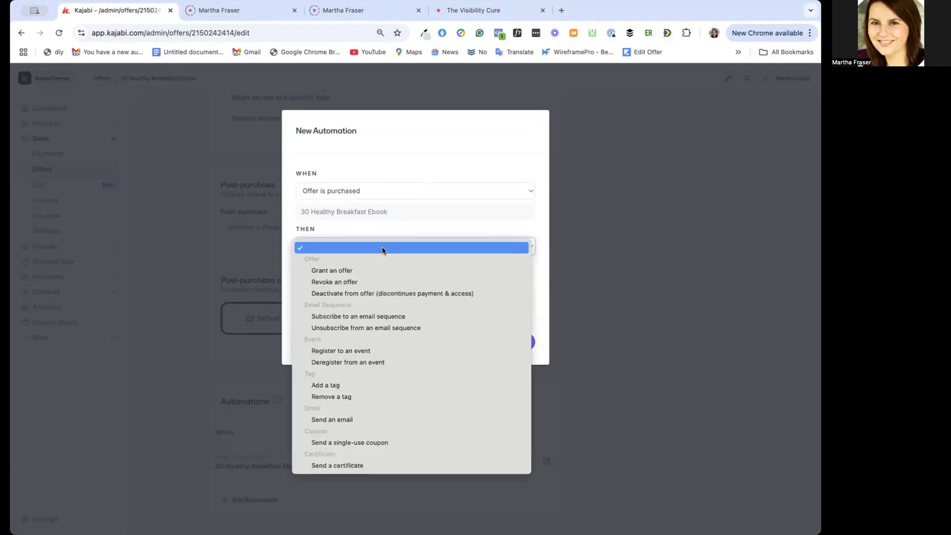
pyautogui.click(391, 319)
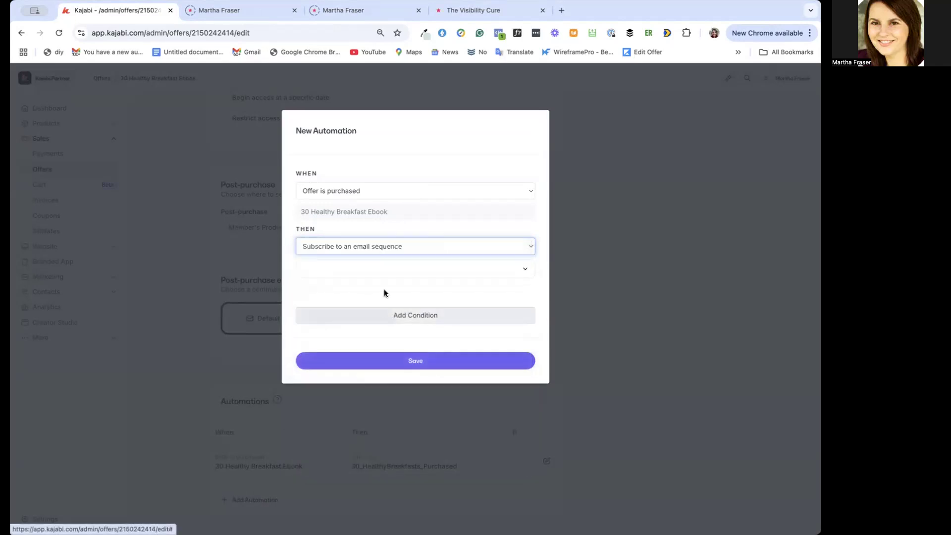
pyautogui.click(376, 268)
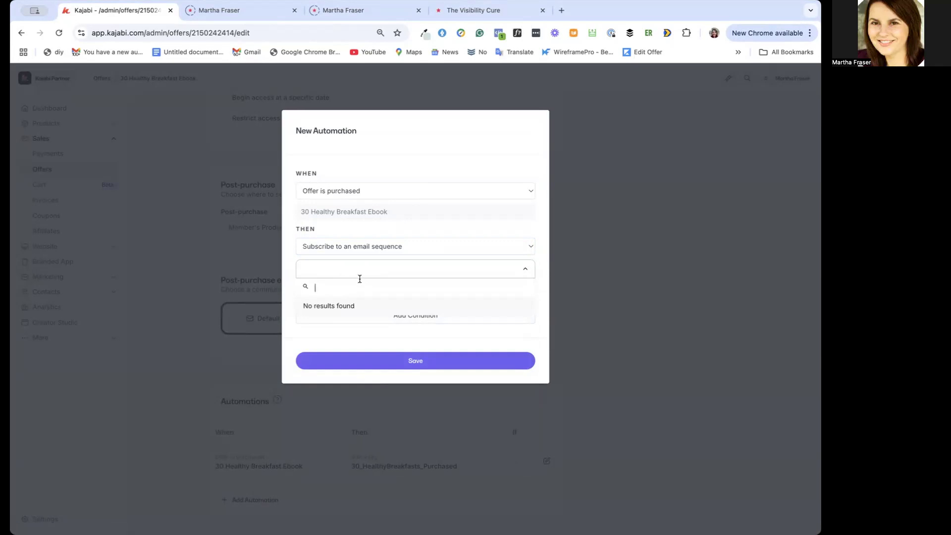
pyautogui.click(471, 150)
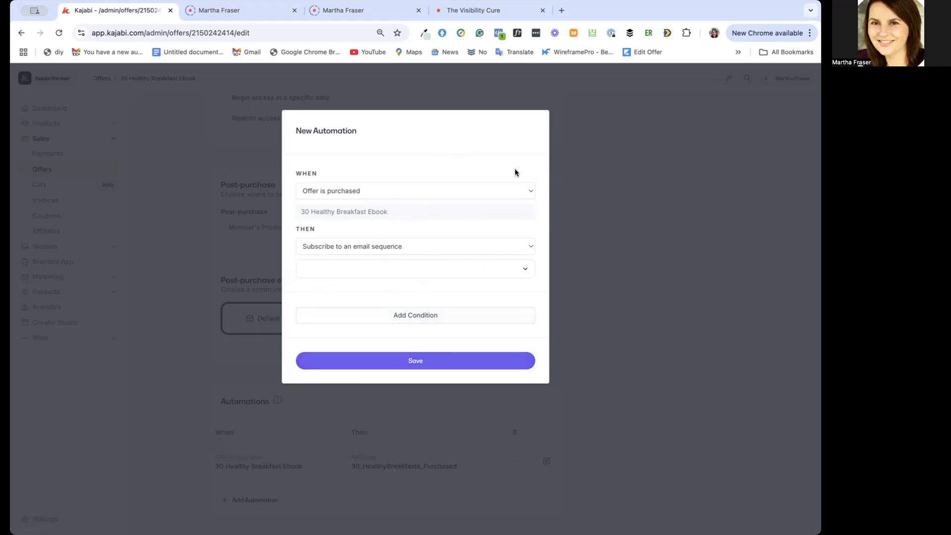
pyautogui.click(463, 246)
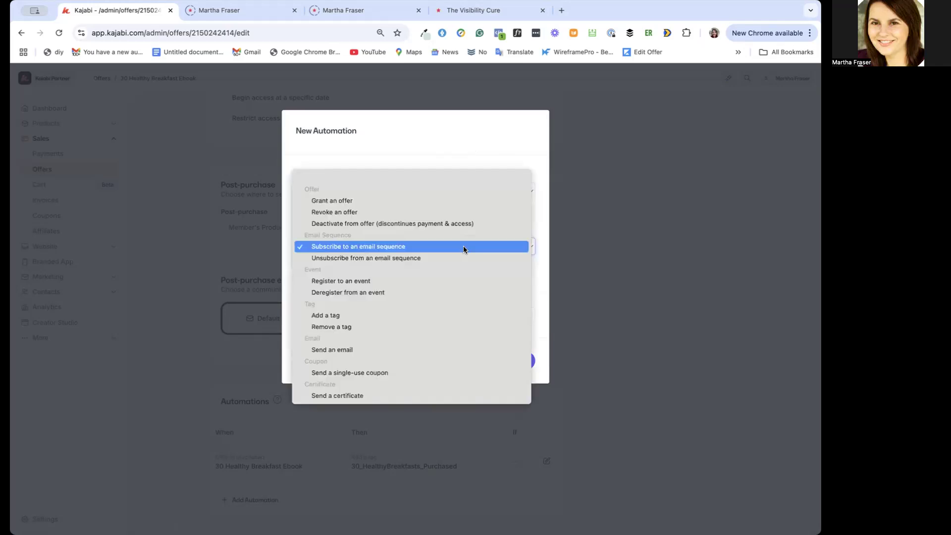
pyautogui.click(471, 143)
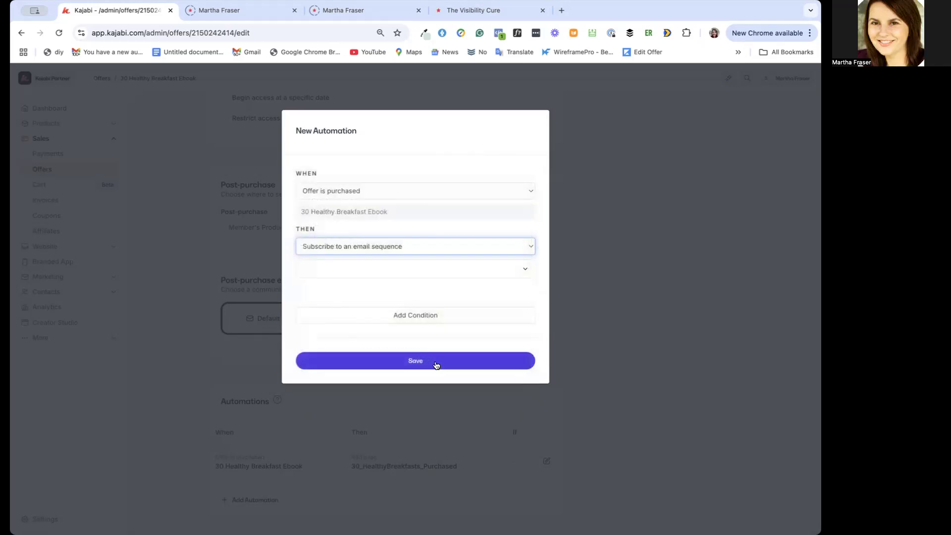
pyautogui.click(533, 374)
pyautogui.click(588, 359)
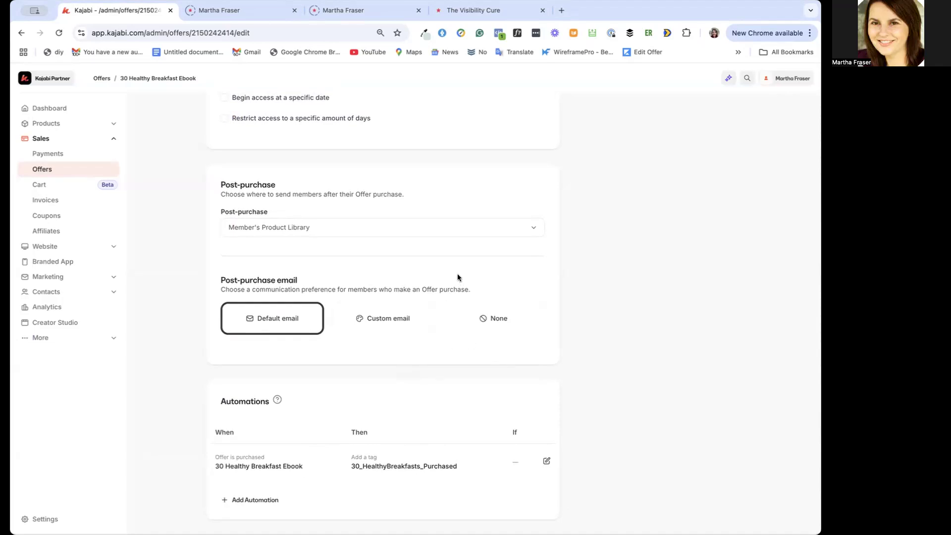
# Look at the offer's image and pricing settings and return to the offer details
pyautogui.scroll(15, 456, 274)
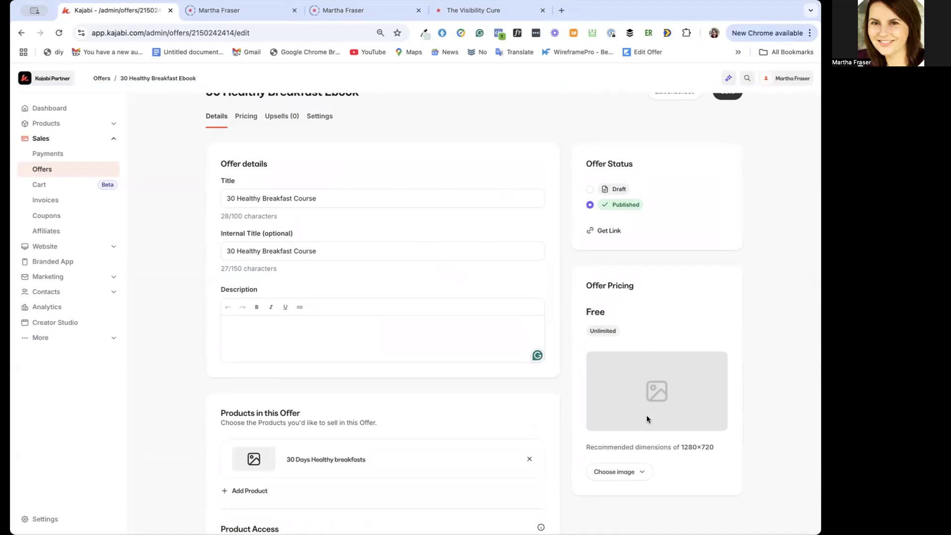
pyautogui.scroll(-1, 647, 419)
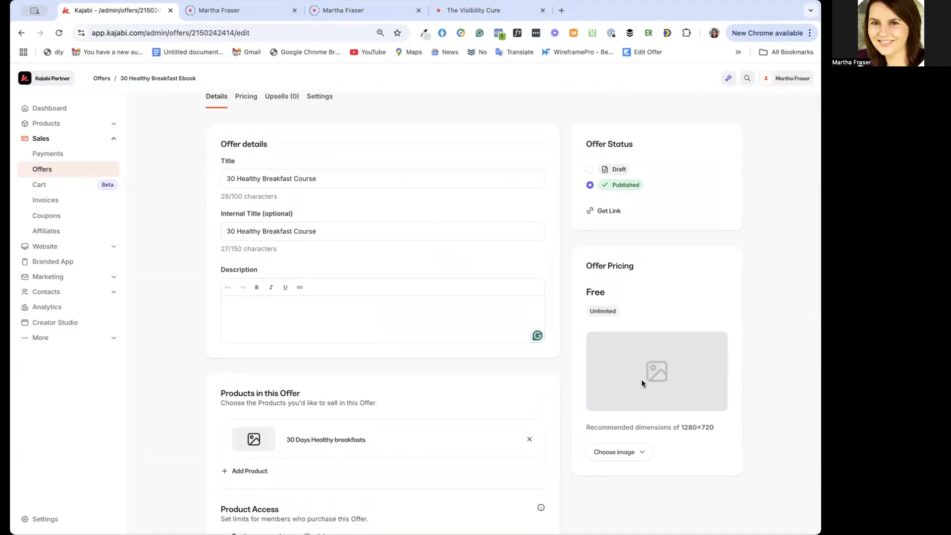
pyautogui.scroll(2, 456, 337)
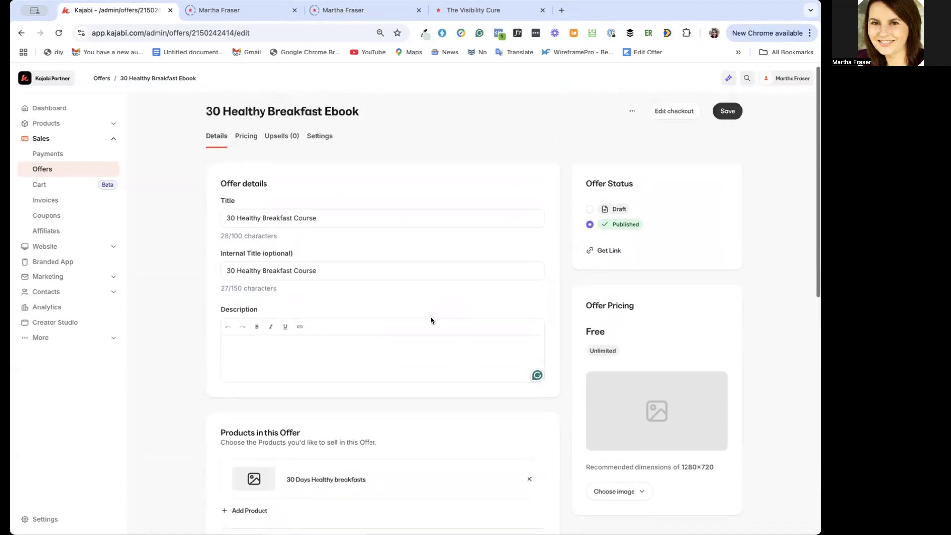
pyautogui.click(242, 144)
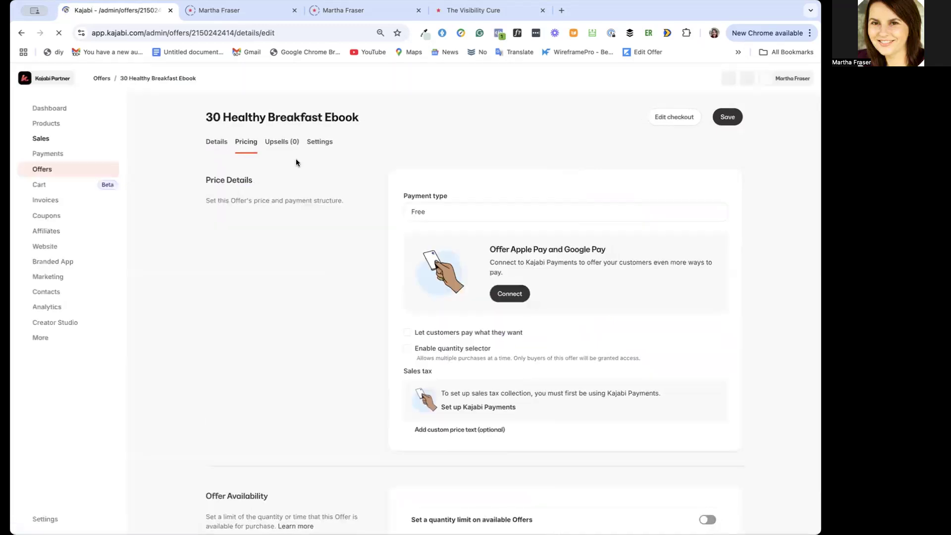
pyautogui.click(213, 147)
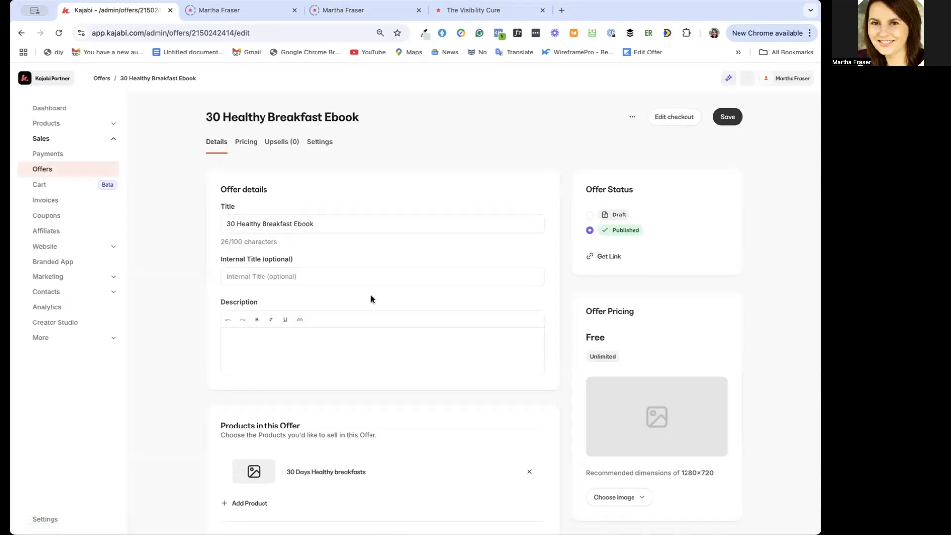
# Set both the offer's title and its internal title to "30 Healthy Breakfast Course"
pyautogui.moveTo(314, 223); pyautogui.dragTo(294, 224)
pyautogui.press('BackSpace')
pyautogui.write('Course')
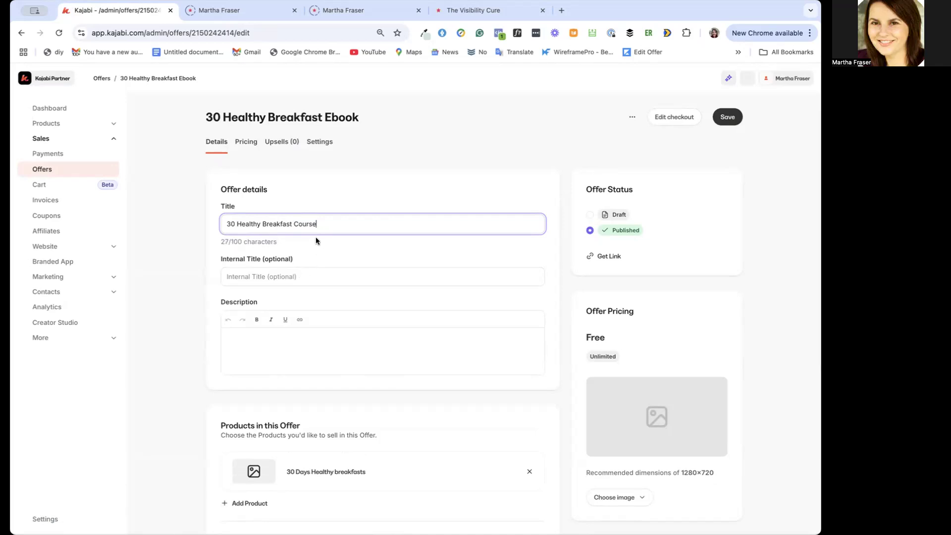
pyautogui.press('super+a')
pyautogui.press('super+c')
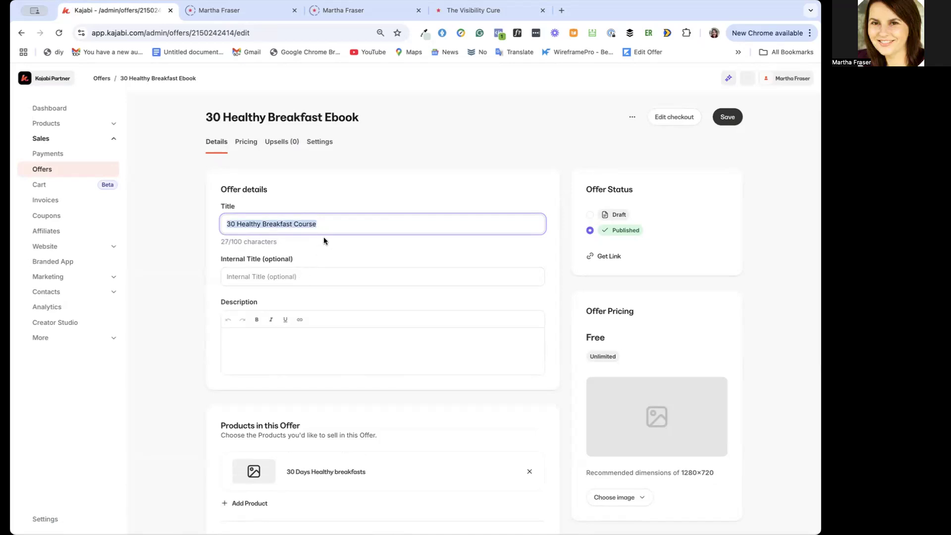
pyautogui.click(289, 276)
pyautogui.press('super+v')
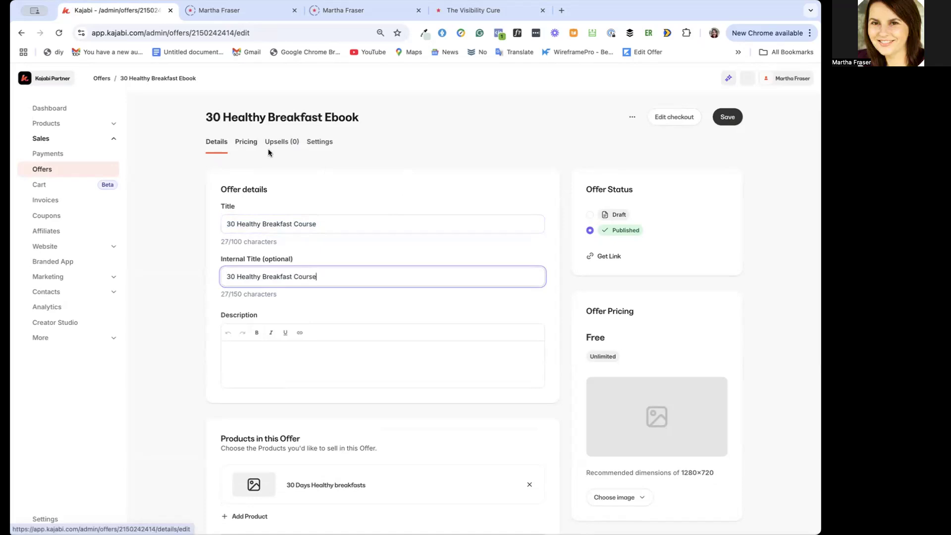
# Check the offer's post-purchase and automation settings, and save the offer details
pyautogui.click(727, 117)
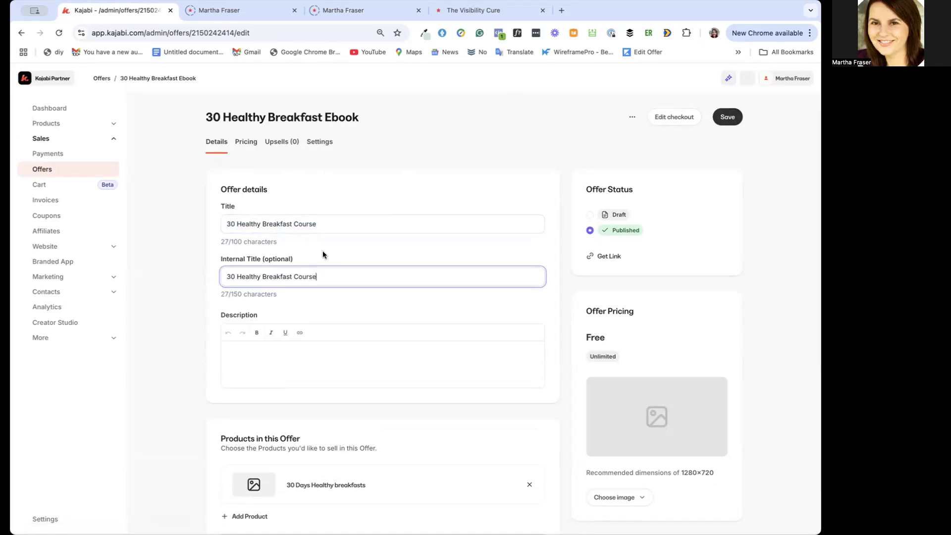
pyautogui.scroll(-6, 317, 389)
pyautogui.scroll(-3, 318, 390)
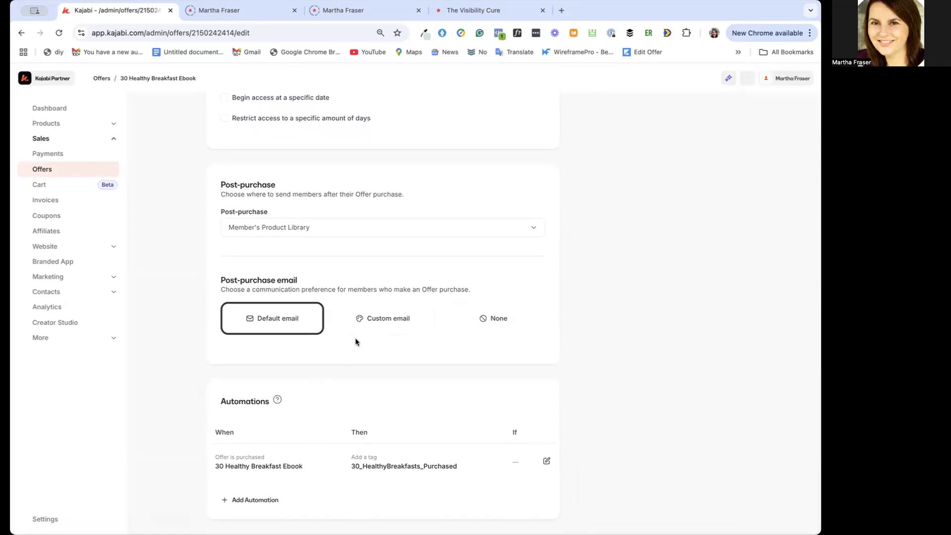
pyautogui.scroll(10, 355, 338)
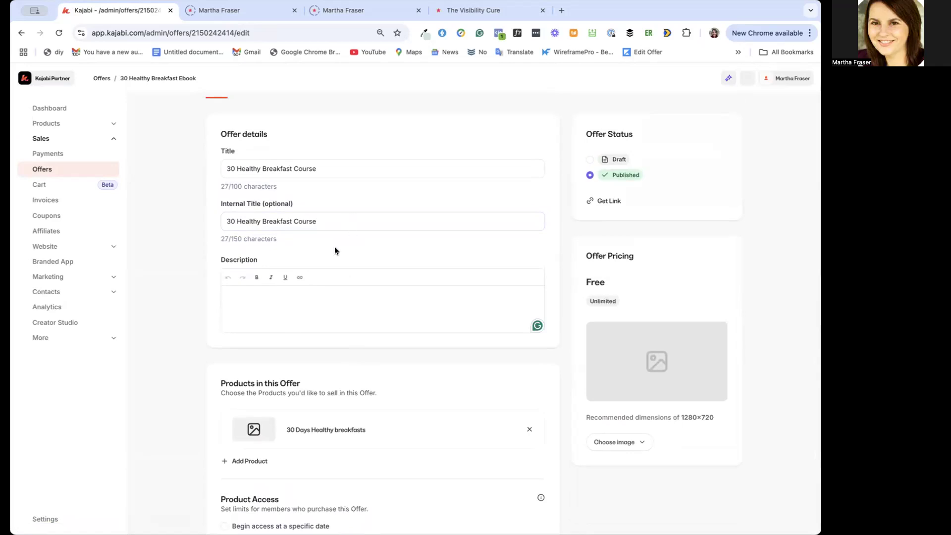
pyautogui.scroll(1, 357, 274)
pyautogui.click(723, 112)
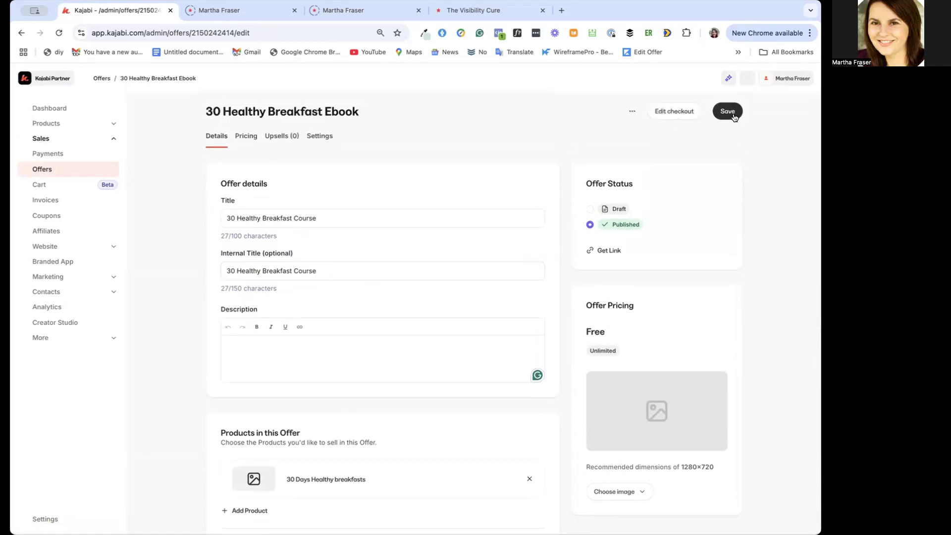
# Open the offer's pricing settings, check the payment type options and set the type to Free
pyautogui.click(245, 143)
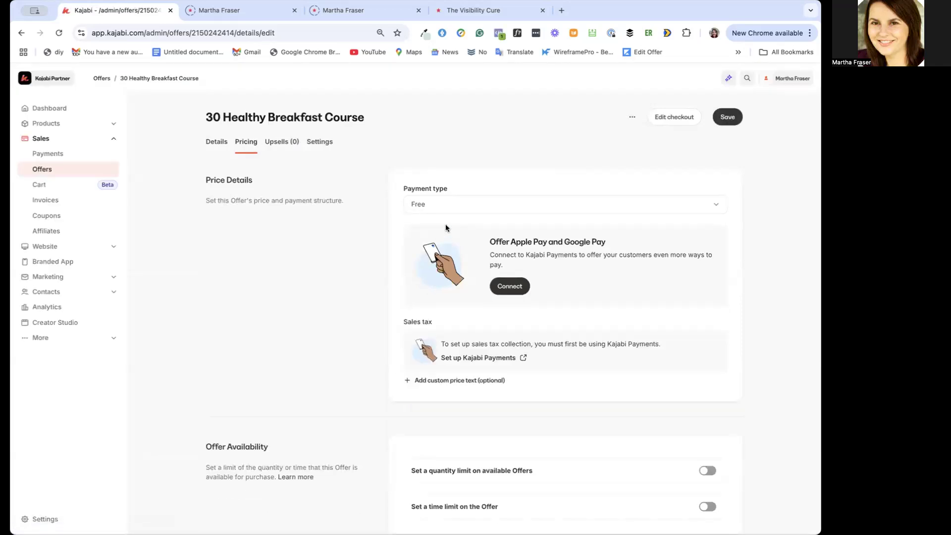
pyautogui.click(471, 204)
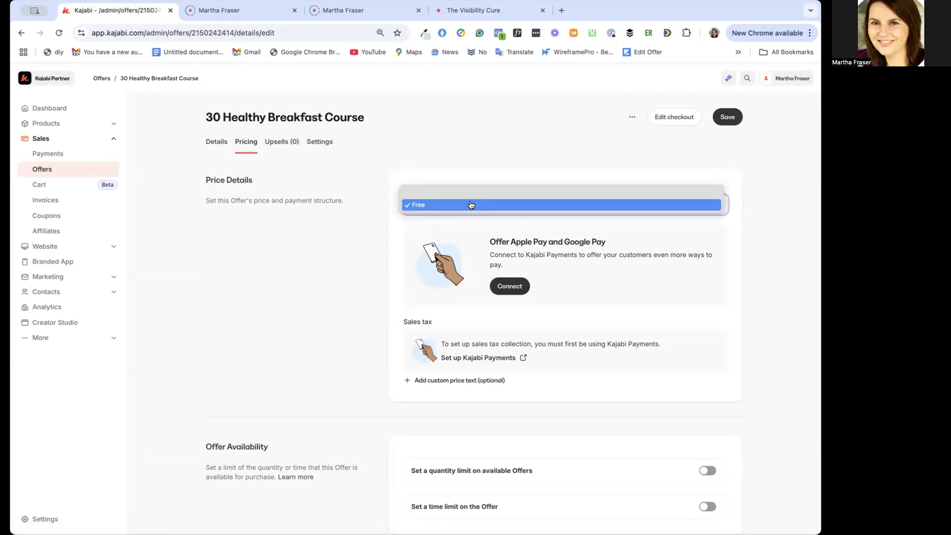
pyautogui.click(461, 193)
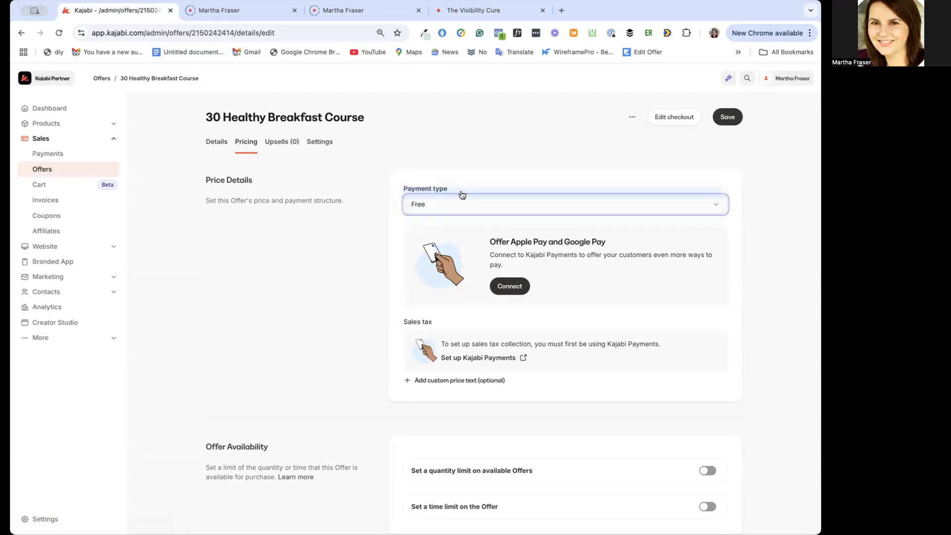
pyautogui.click(453, 205)
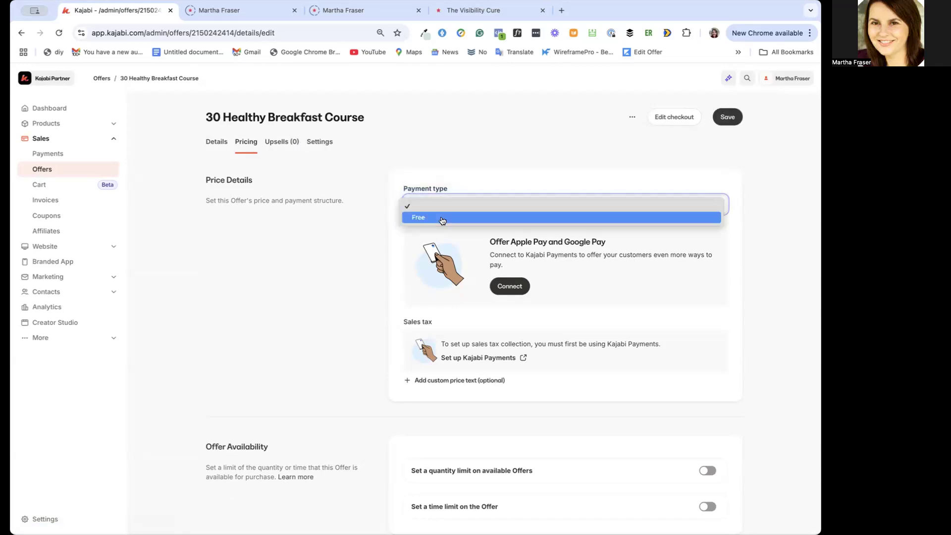
pyautogui.click(441, 216)
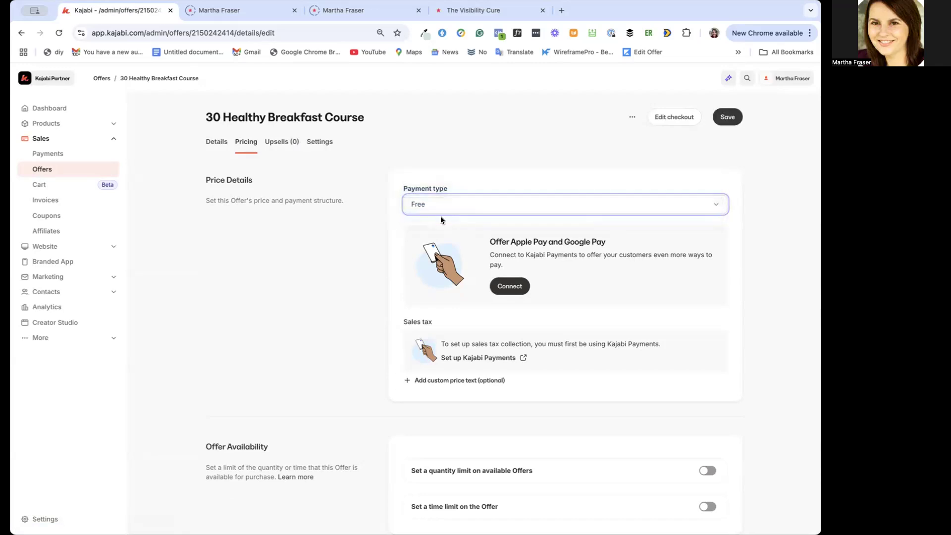
pyautogui.click(515, 287)
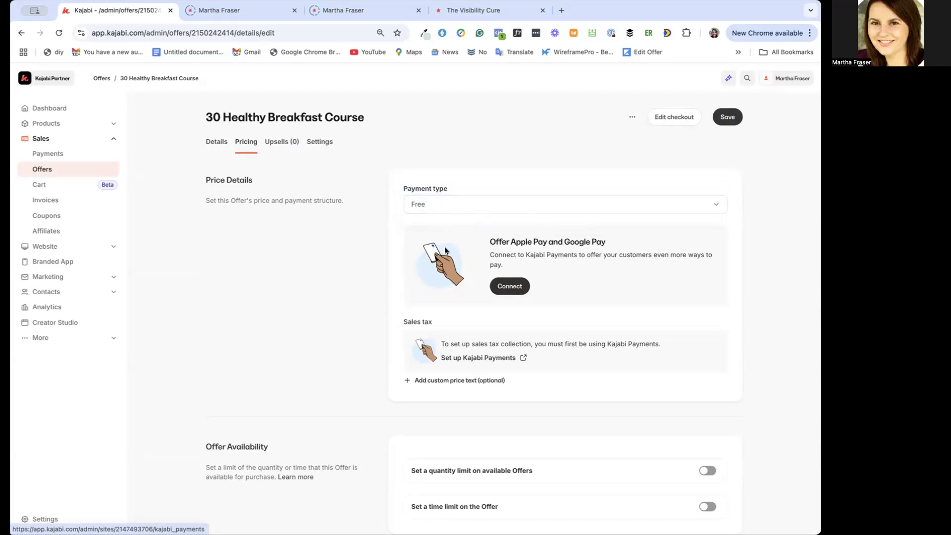
# Add the custom price text "€250" to the offer and save the pricing settings
pyautogui.click(437, 380)
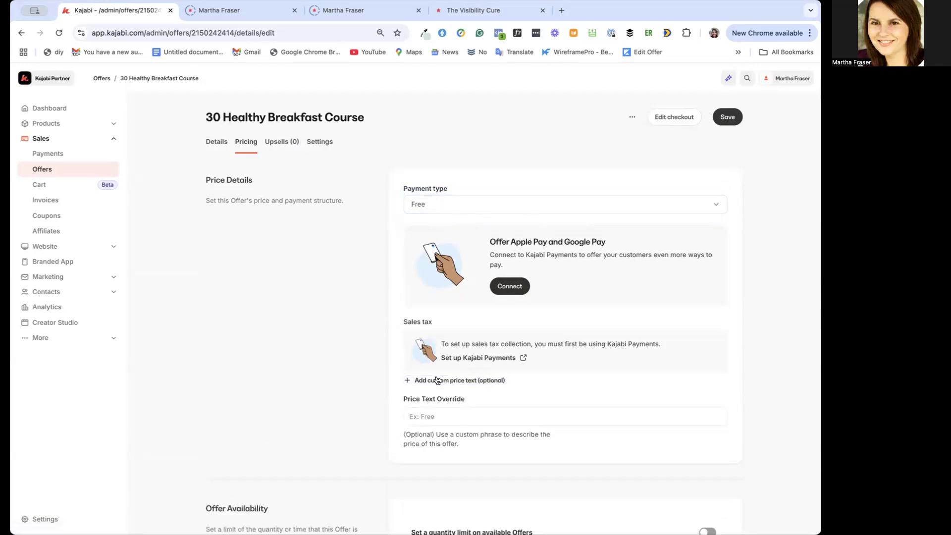
pyautogui.click(421, 416)
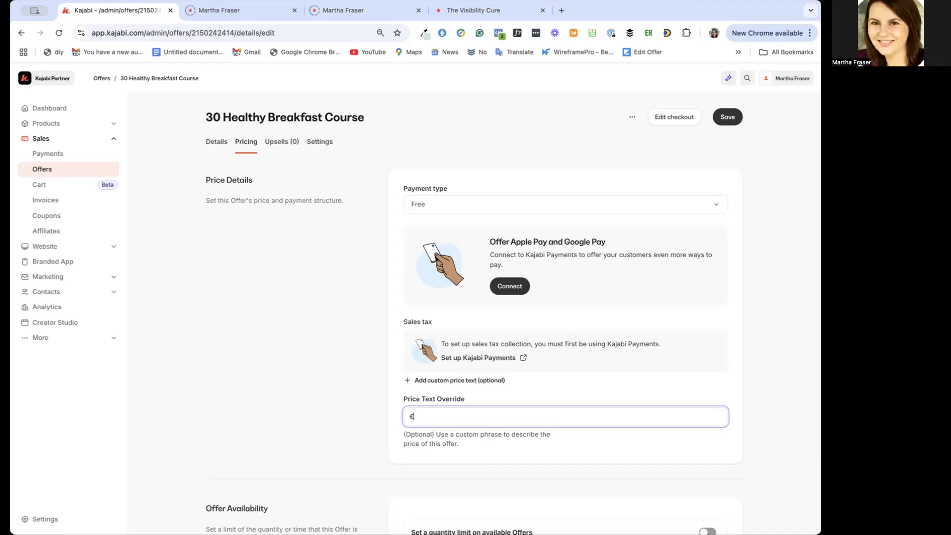
pyautogui.write('1')
pyautogui.write('200')
pyautogui.press('BackSpace')
pyautogui.press('BackSpace')
pyautogui.write('50')
pyautogui.scroll(-3, 581, 426)
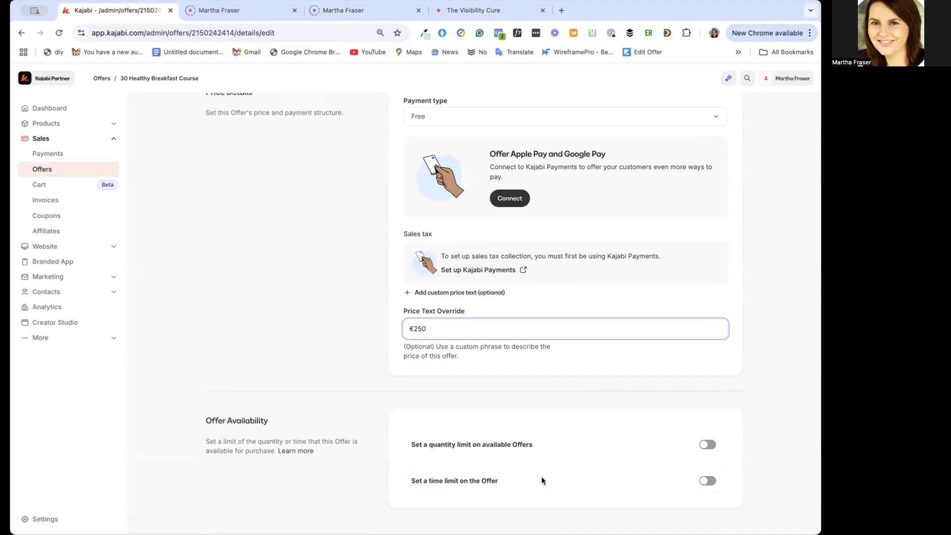
pyautogui.scroll(3, 675, 469)
pyautogui.click(728, 117)
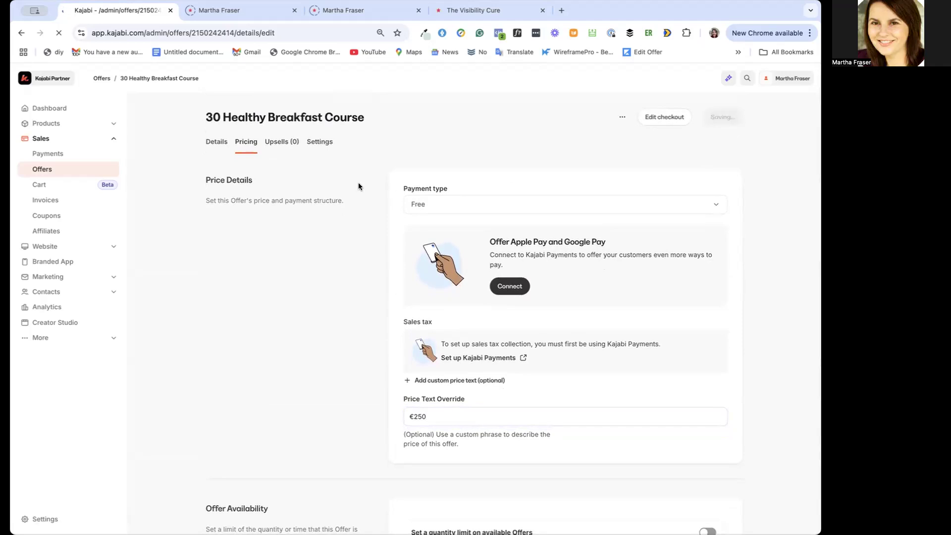
# Open the offer's upsells, start a new upsell and examine its offer, title, description, video and button text fields
pyautogui.click(276, 142)
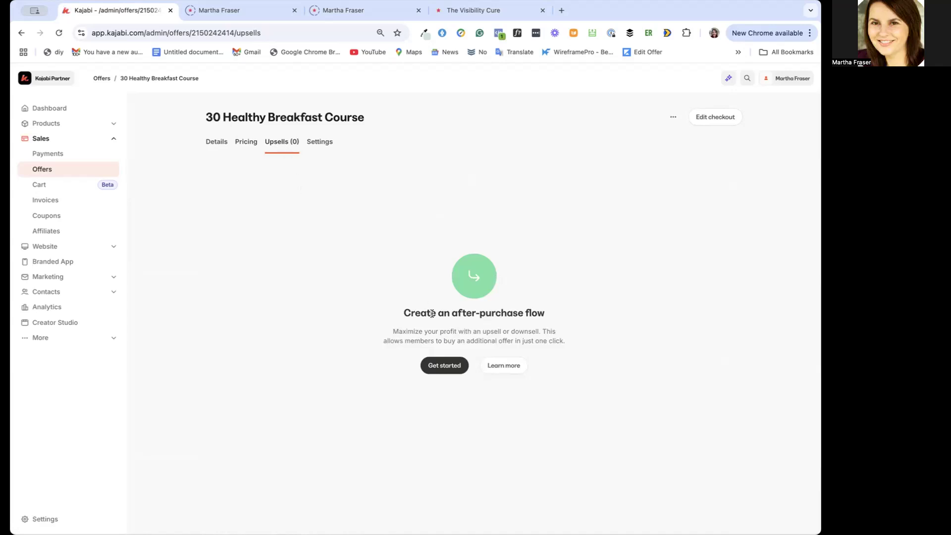
pyautogui.click(453, 360)
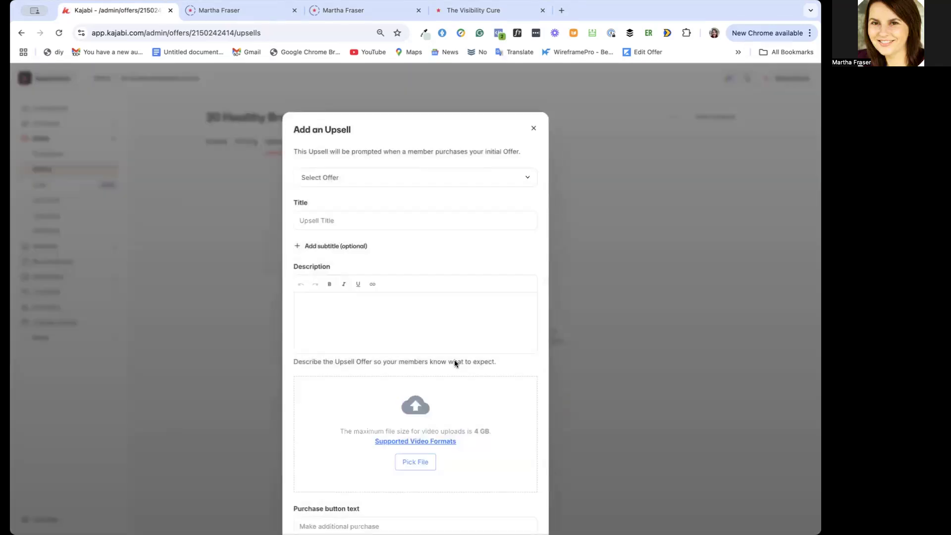
pyautogui.click(528, 182)
pyautogui.click(352, 179)
pyautogui.scroll(-1, 379, 385)
pyautogui.scroll(-2, 379, 384)
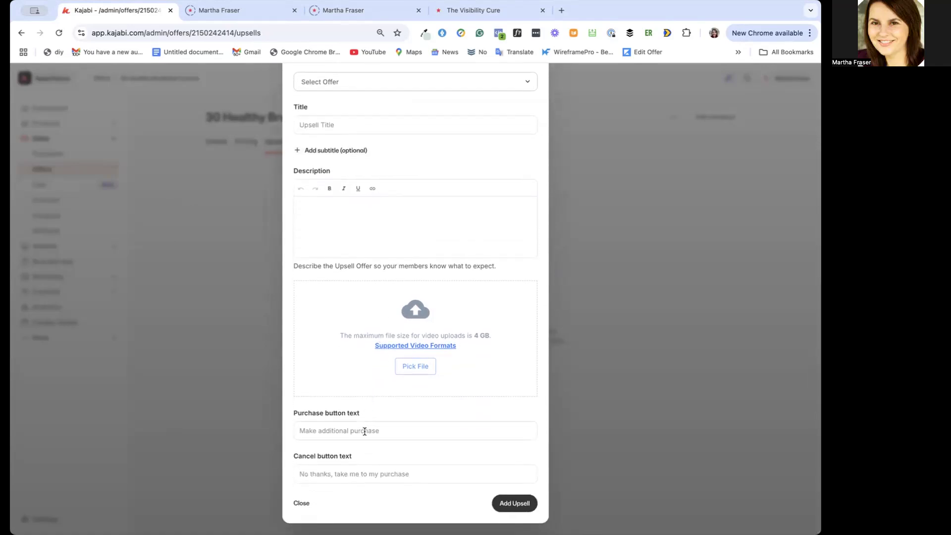
pyautogui.scroll(3, 525, 131)
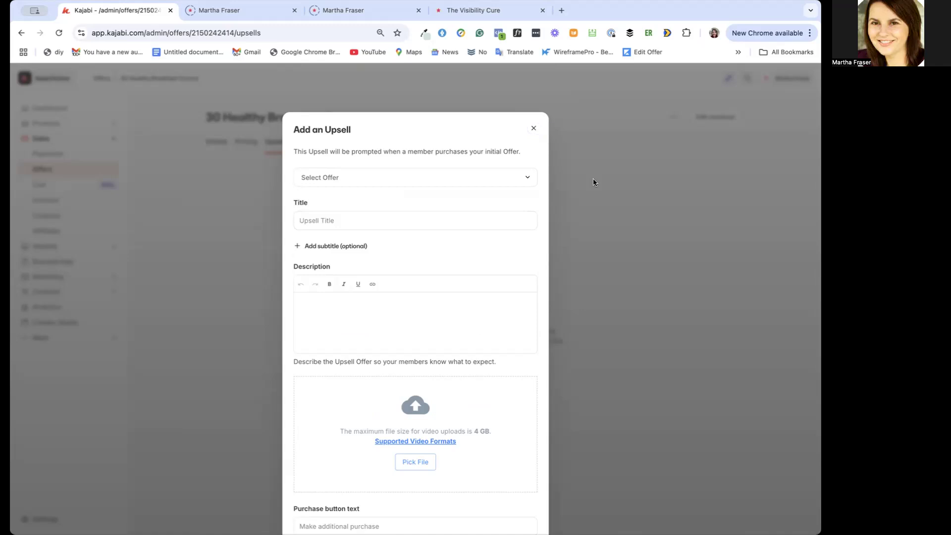
pyautogui.scroll(-2, 593, 178)
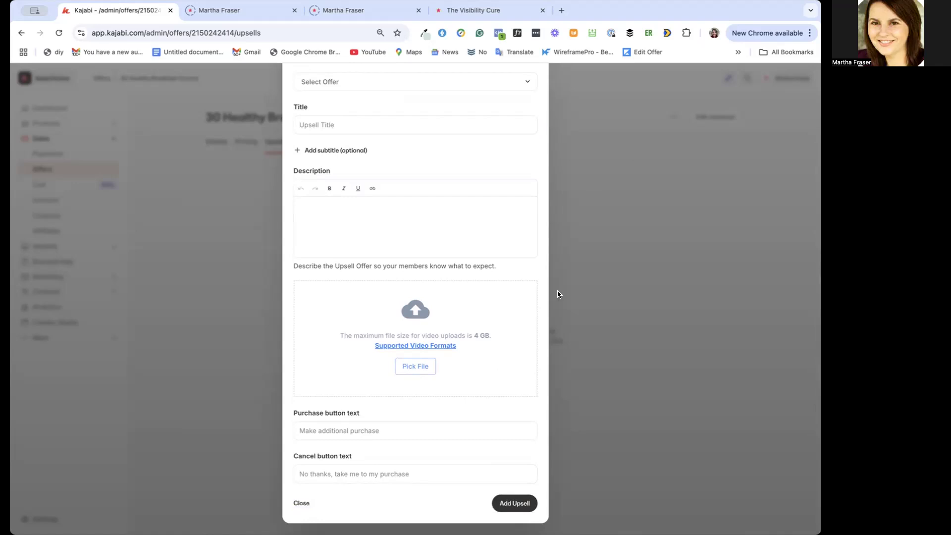
pyautogui.scroll(2, 560, 294)
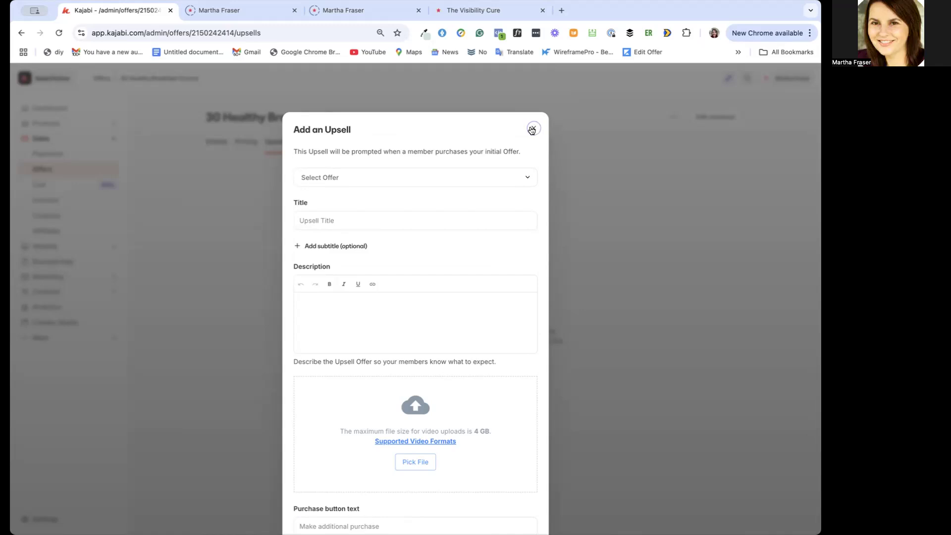
# Try to add the upsell without selecting an offer, and search the selectable upsell offers for "test"
pyautogui.click(428, 180)
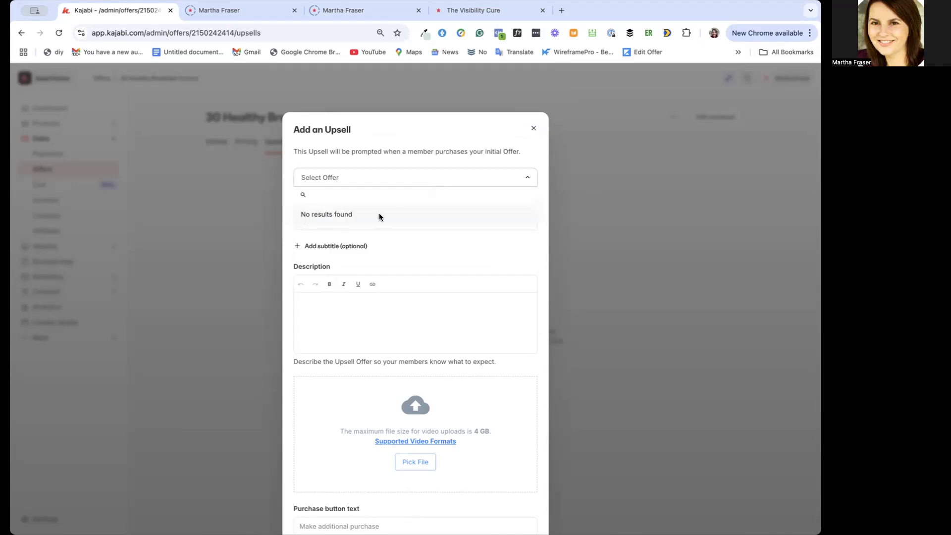
pyautogui.click(608, 280)
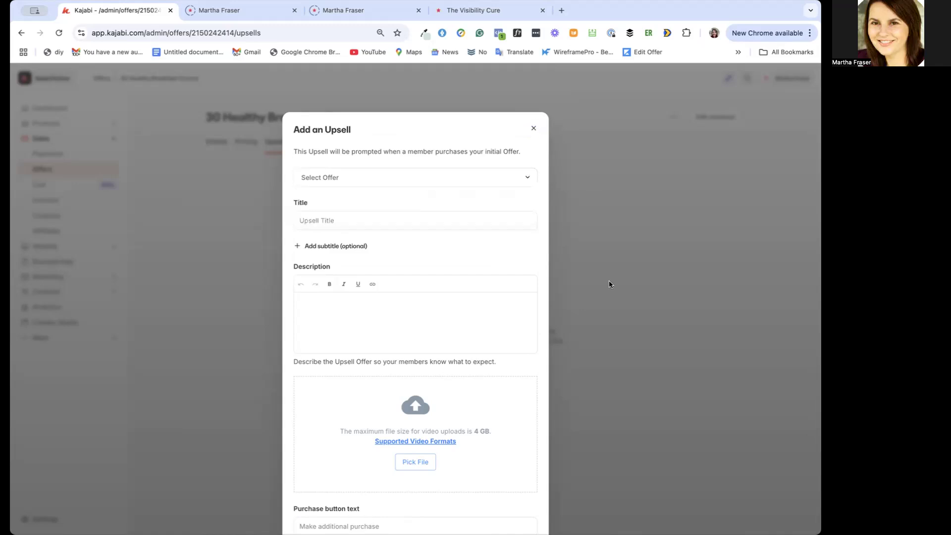
pyautogui.scroll(-3, 598, 196)
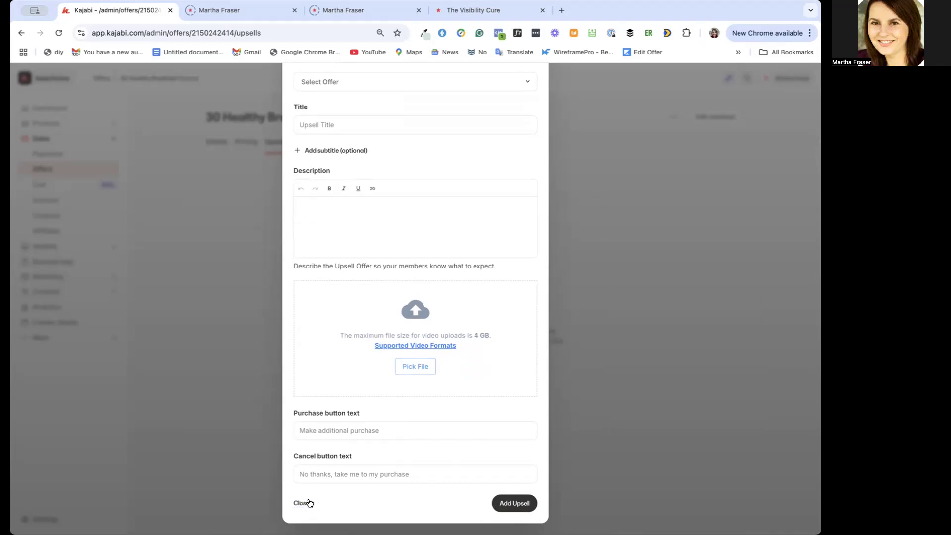
pyautogui.click(514, 504)
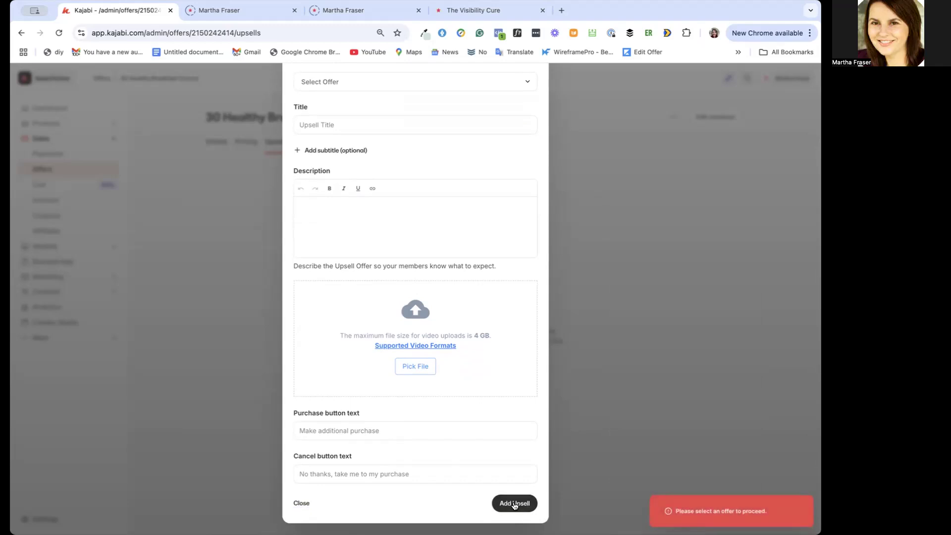
pyautogui.scroll(3, 512, 193)
pyautogui.click(484, 180)
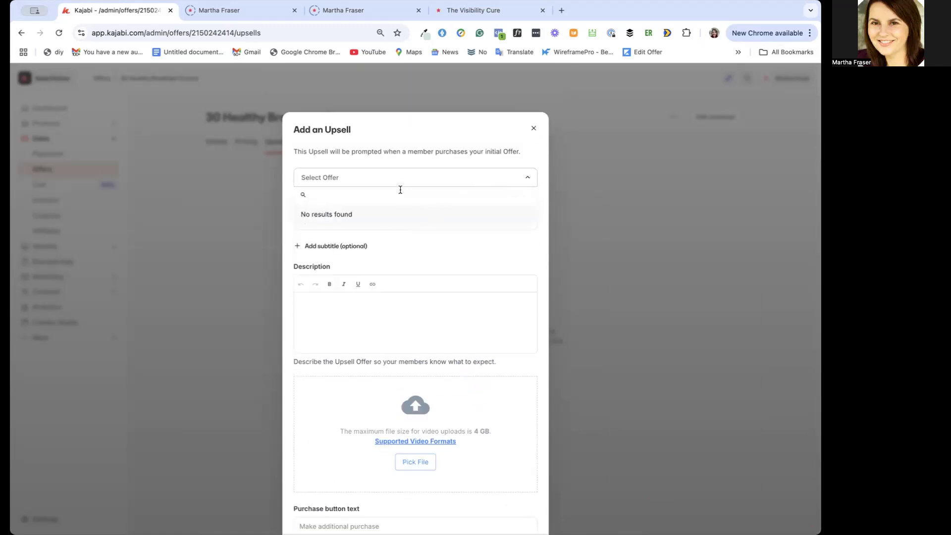
pyautogui.write('res')
pyautogui.press('BackSpace')
pyautogui.press('BackSpace')
pyautogui.press('BackSpace')
pyautogui.write('test')
pyautogui.click(533, 129)
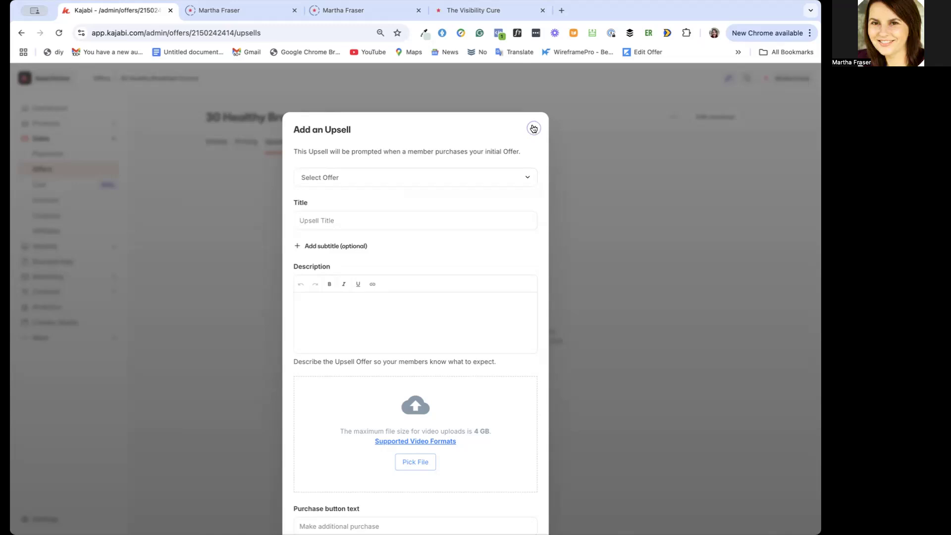
pyautogui.rightClick(533, 127)
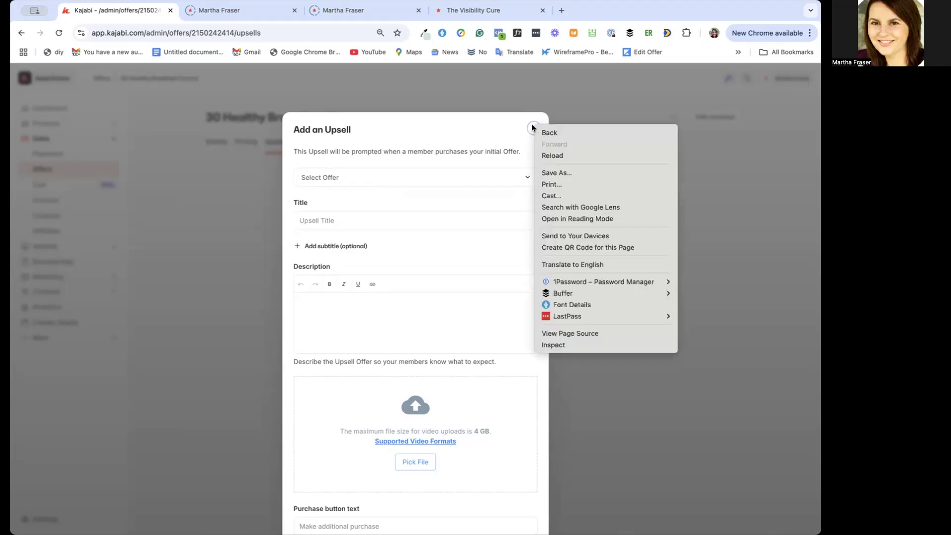
pyautogui.click(576, 99)
pyautogui.scroll(-3, 539, 195)
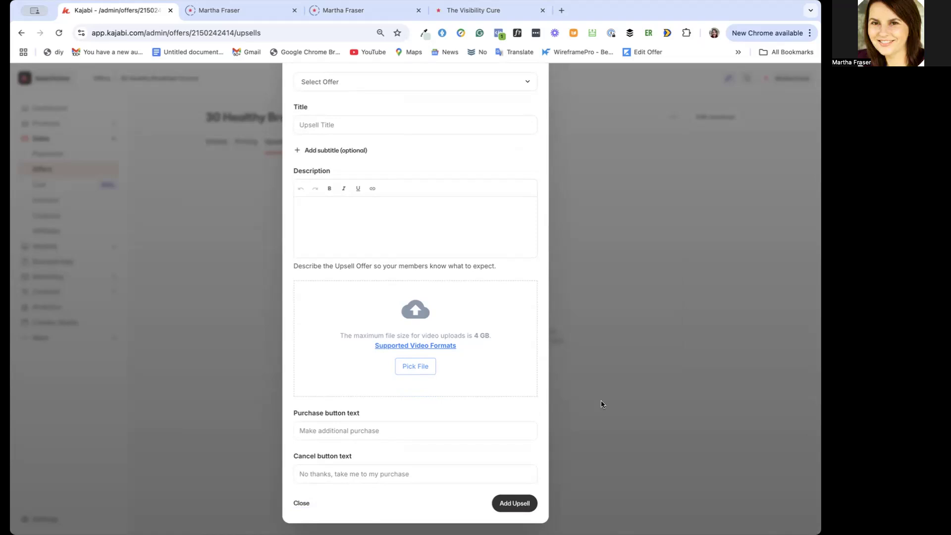
pyautogui.scroll(3, 615, 260)
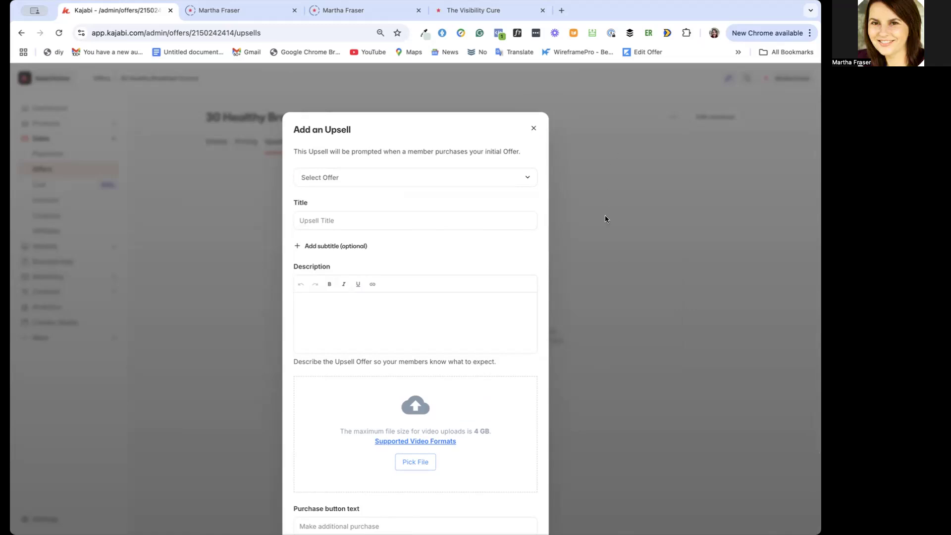
pyautogui.scroll(-3, 604, 216)
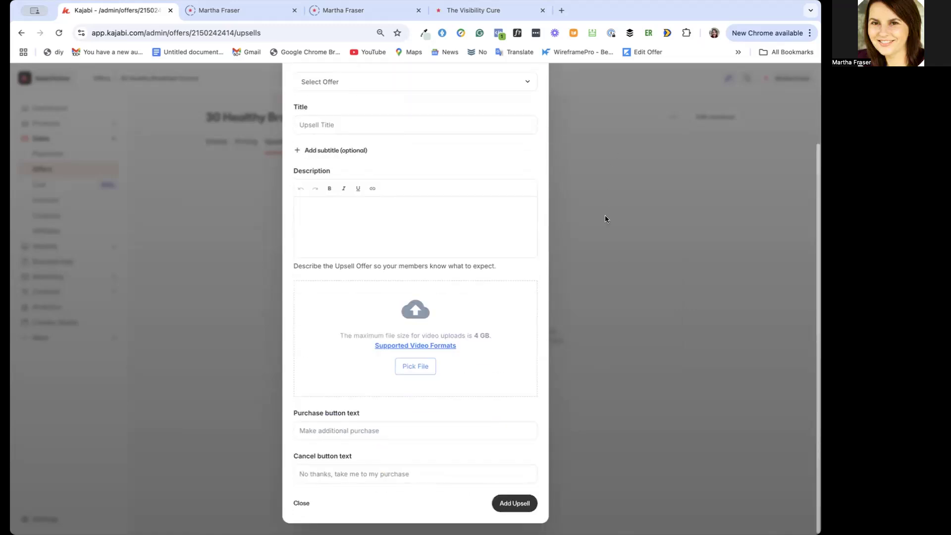
pyautogui.rightClick(604, 290)
pyautogui.rightClick(593, 258)
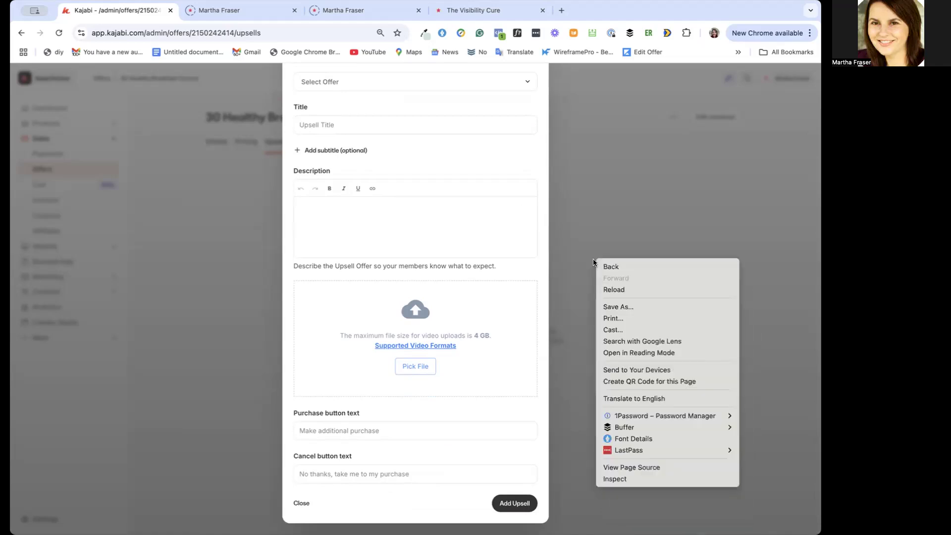
pyautogui.click(593, 258)
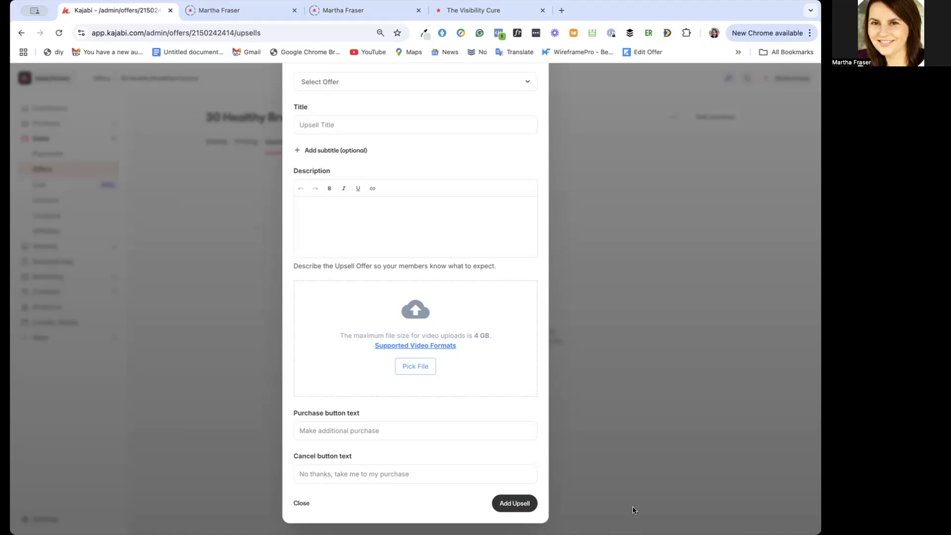
pyautogui.click(633, 507)
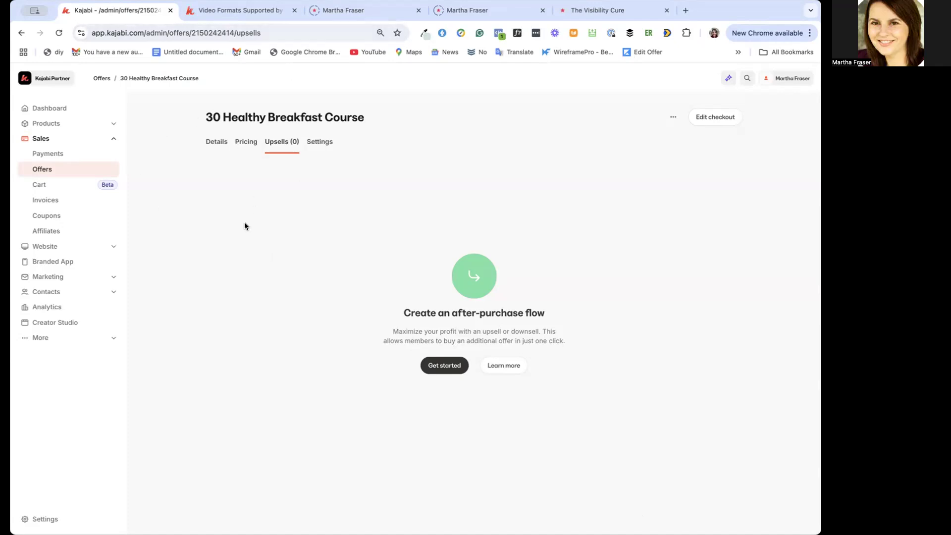
# Start a new offer and title it "30 Day Healthy Breakfast Journal"
pyautogui.click(61, 171)
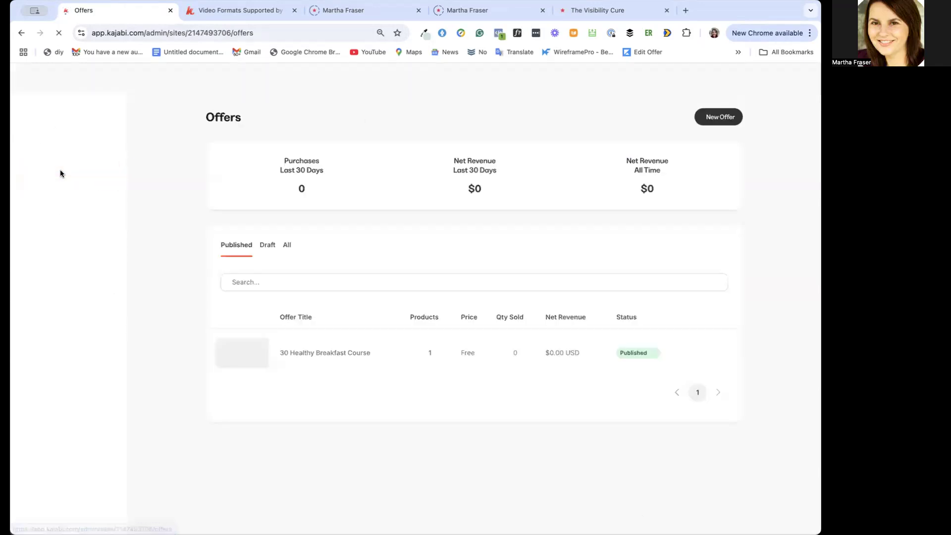
pyautogui.click(715, 117)
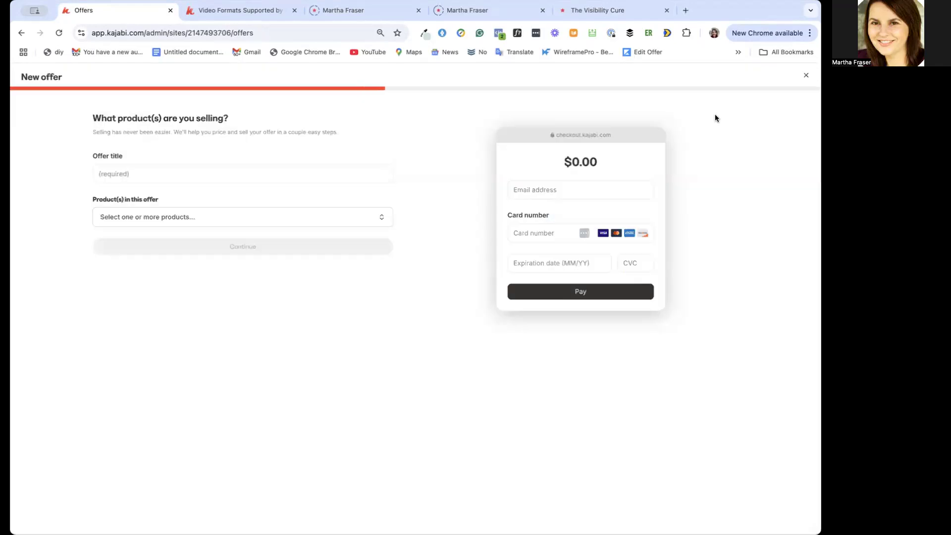
pyautogui.click(226, 178)
pyautogui.write('3')
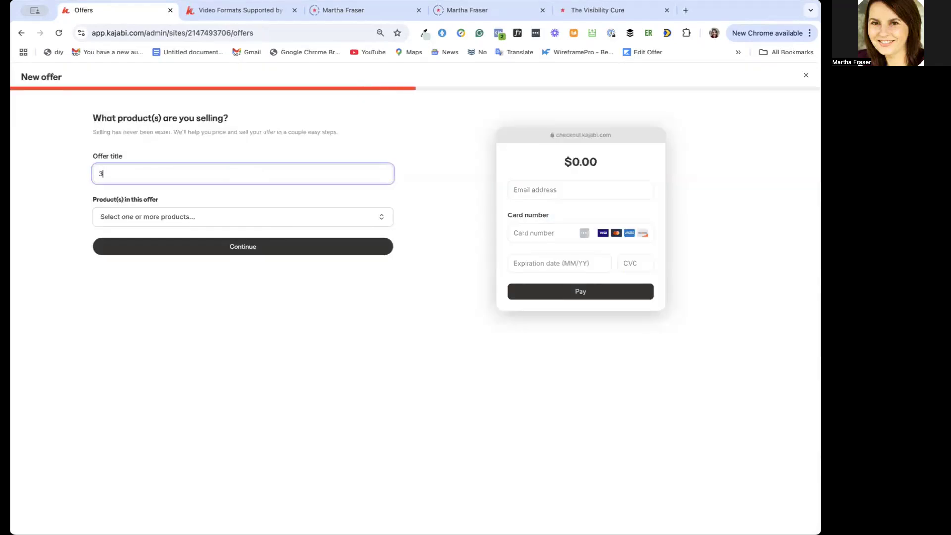
pyautogui.write('0 Day Healthy Breakfast Journal')
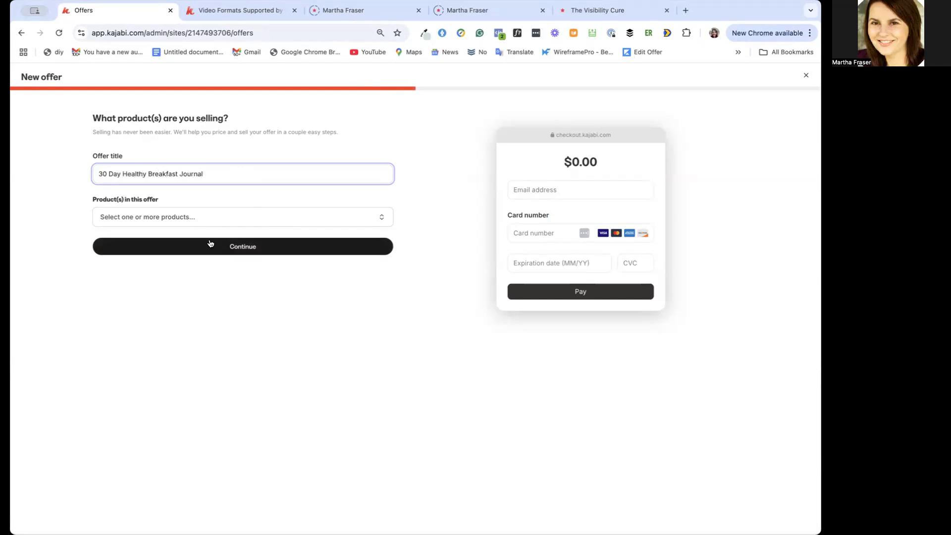
# Check the available products, leave the offer without any product, and price it as Free
pyautogui.click(218, 219)
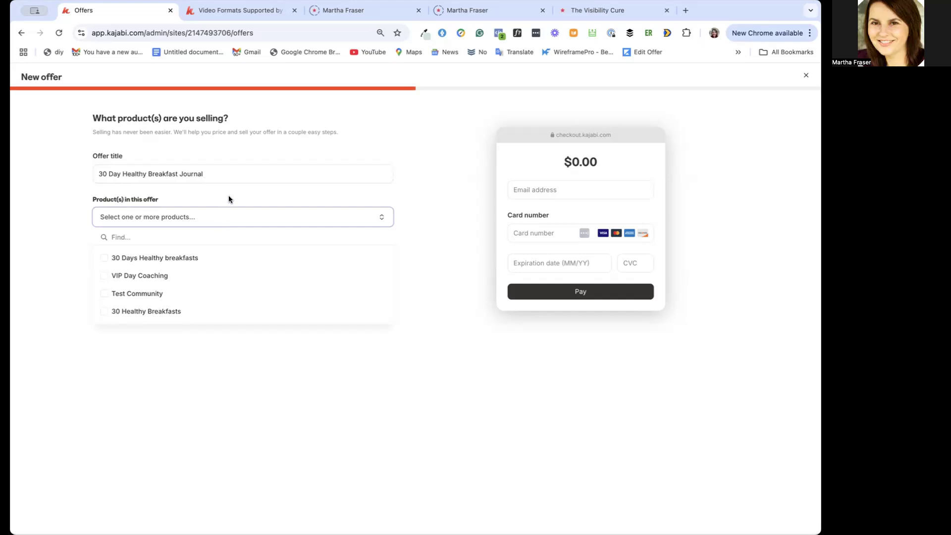
pyautogui.click(229, 199)
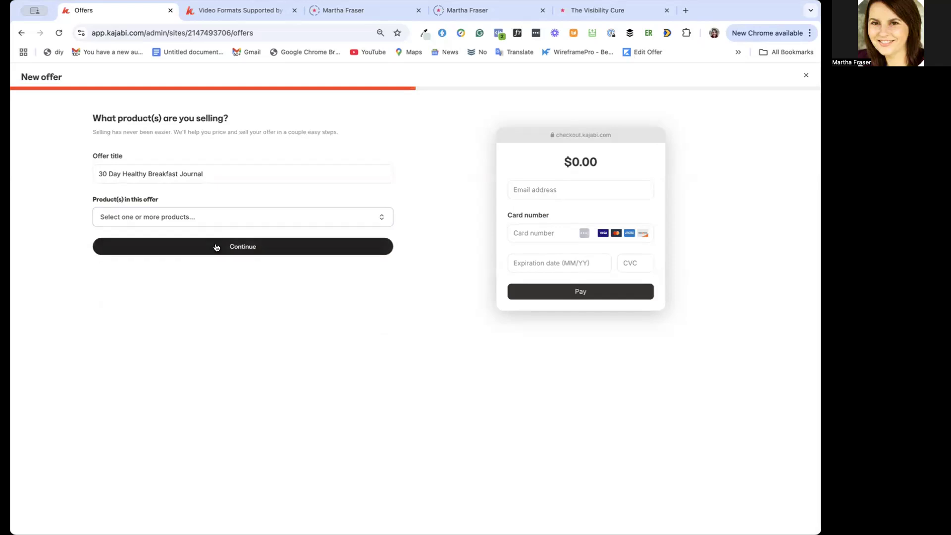
pyautogui.click(233, 246)
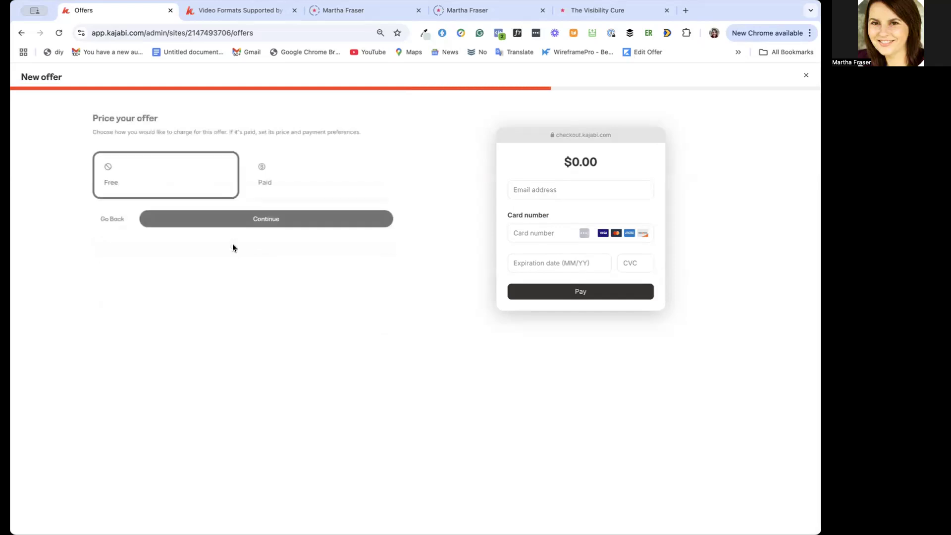
pyautogui.click(237, 219)
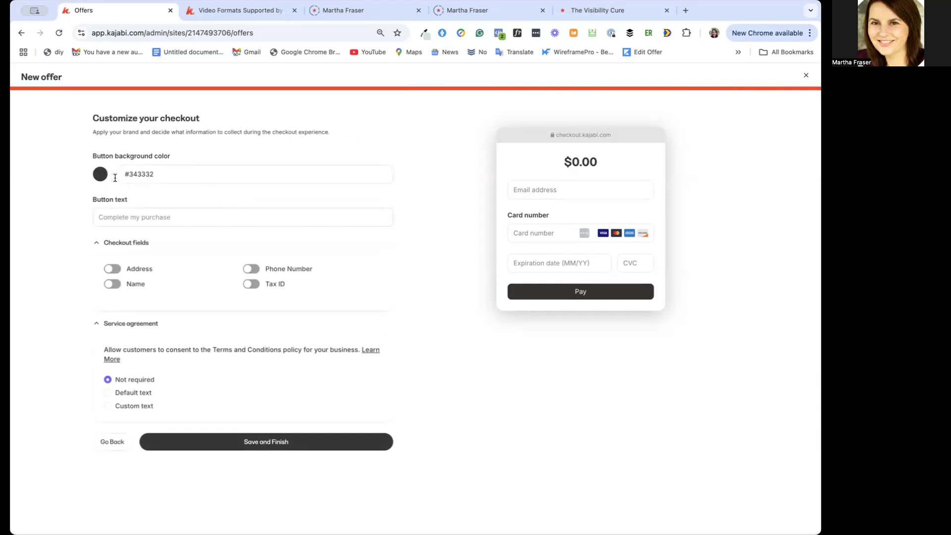
# Set the checkout button's background color to green #1abc9c
pyautogui.click(99, 176)
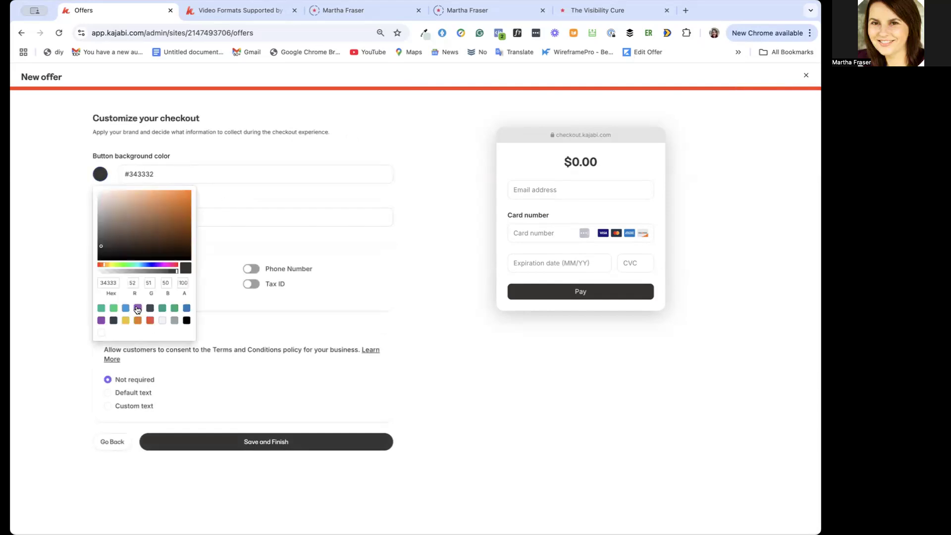
pyautogui.click(138, 308)
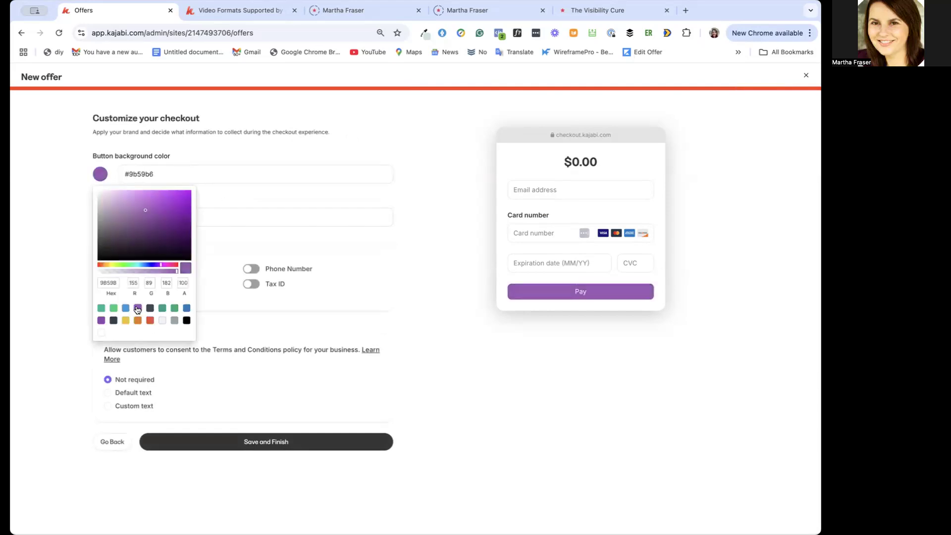
pyautogui.click(101, 308)
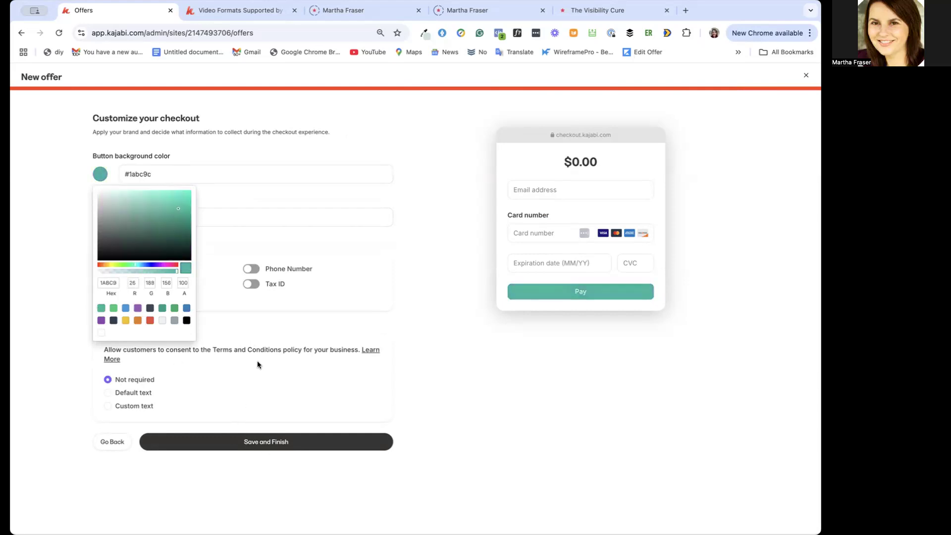
pyautogui.click(251, 385)
# Set the checkout button text to "Yes I would love this Journal!" and save the new offer
pyautogui.click(142, 213)
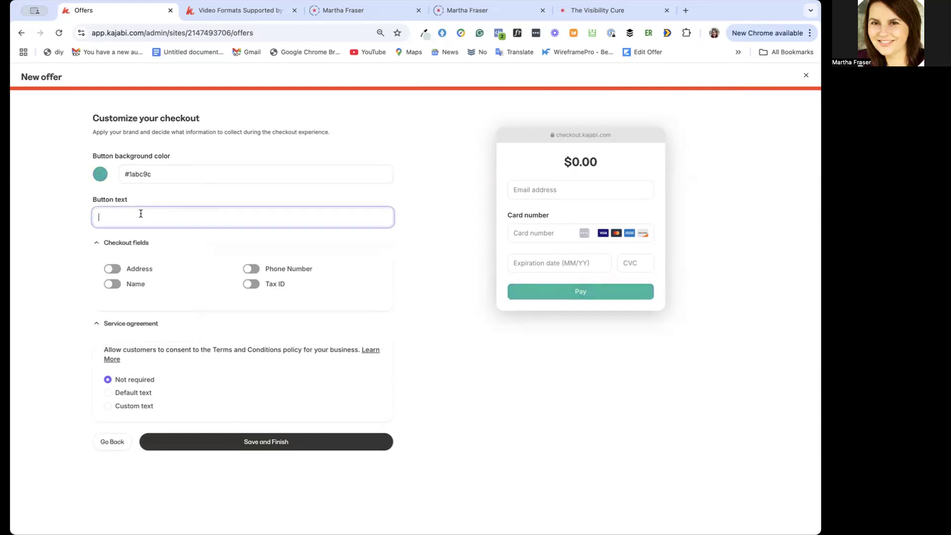
pyautogui.write('Yes I would love this Jo')
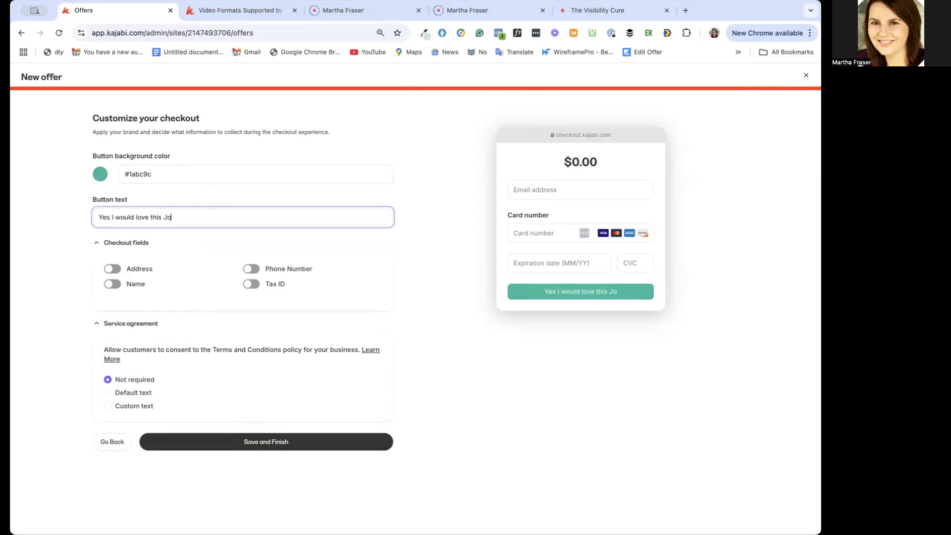
pyautogui.write('urnal!')
pyautogui.click(245, 441)
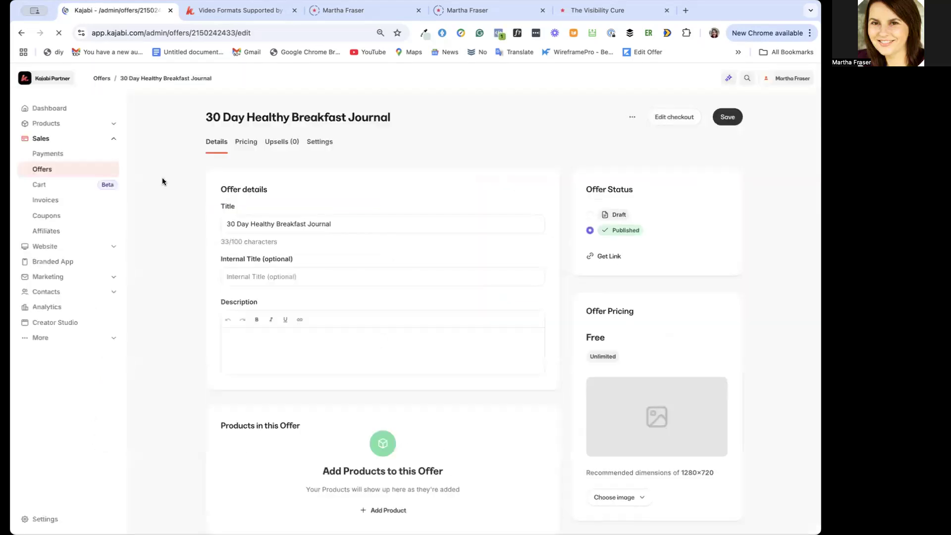
# Start a new download product and title it "30 Day Healthy Breakfast Download"
pyautogui.click(66, 124)
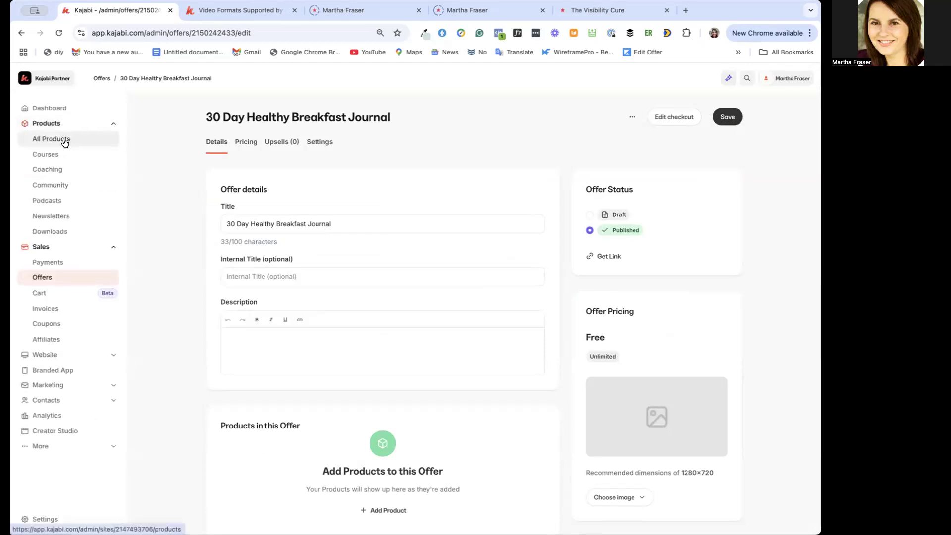
pyautogui.click(62, 232)
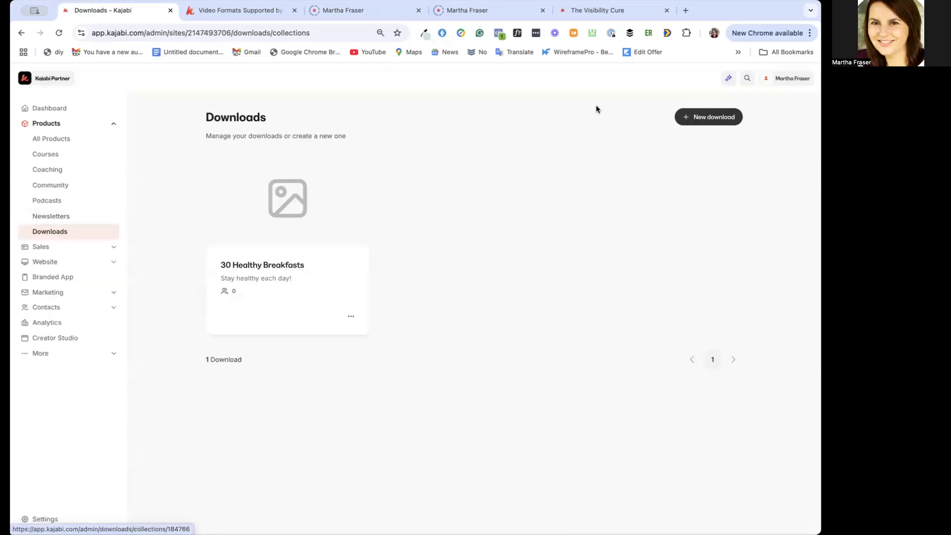
pyautogui.click(698, 116)
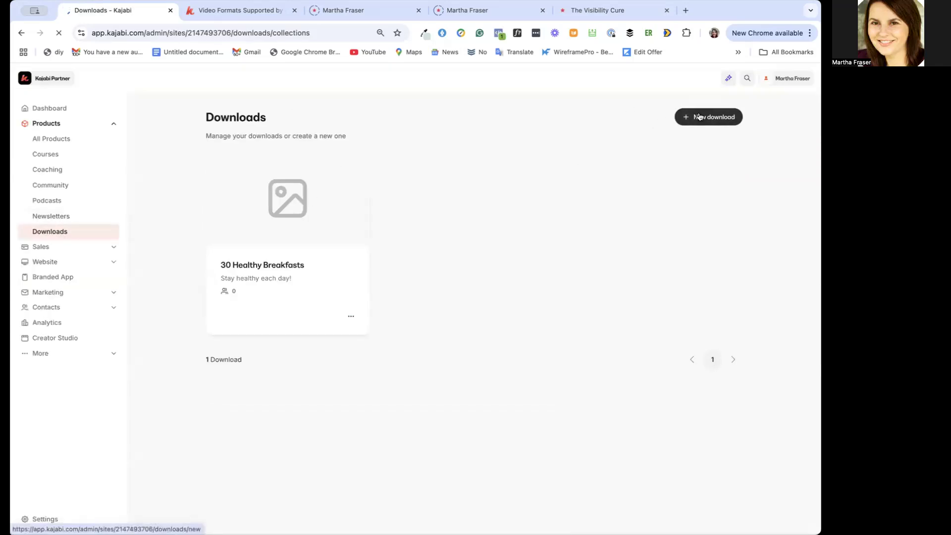
pyautogui.click(180, 187)
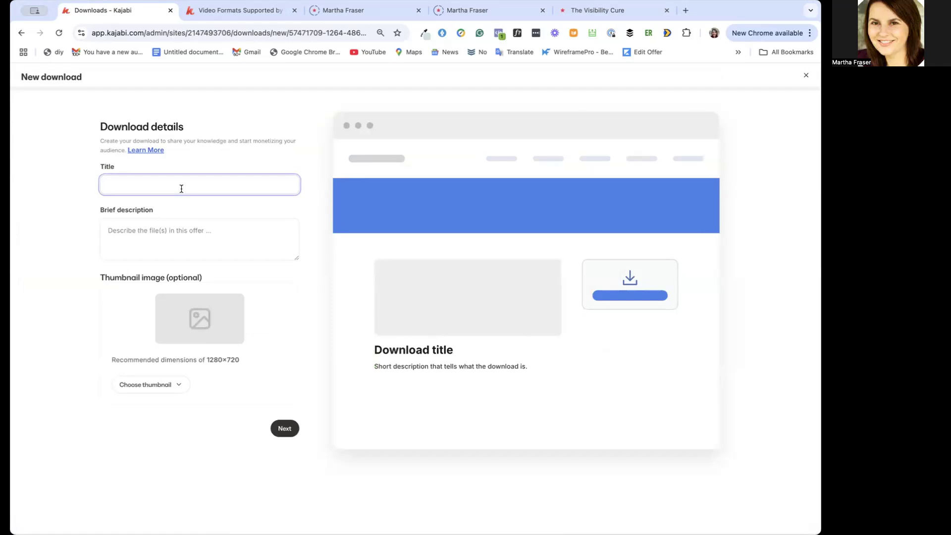
pyautogui.write('30 Day Healthy Breakfast Download')
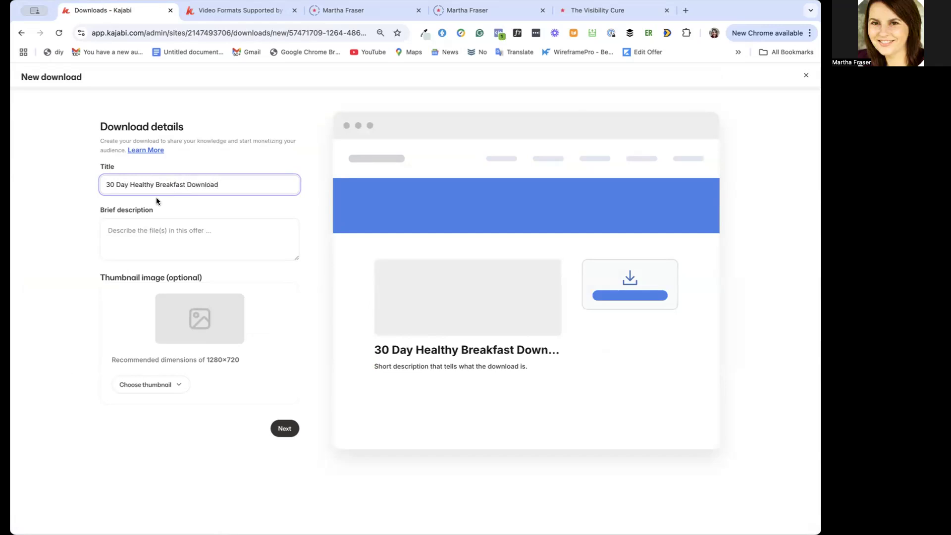
# Replace the last word of the download's title so it reads "30 Day Healthy Breakfast Journal"
pyautogui.click(138, 230)
pyautogui.tripleClick(198, 178)
pyautogui.click(198, 178)
pyautogui.moveTo(222, 183); pyautogui.dragTo(187, 181)
pyautogui.write('Journal')
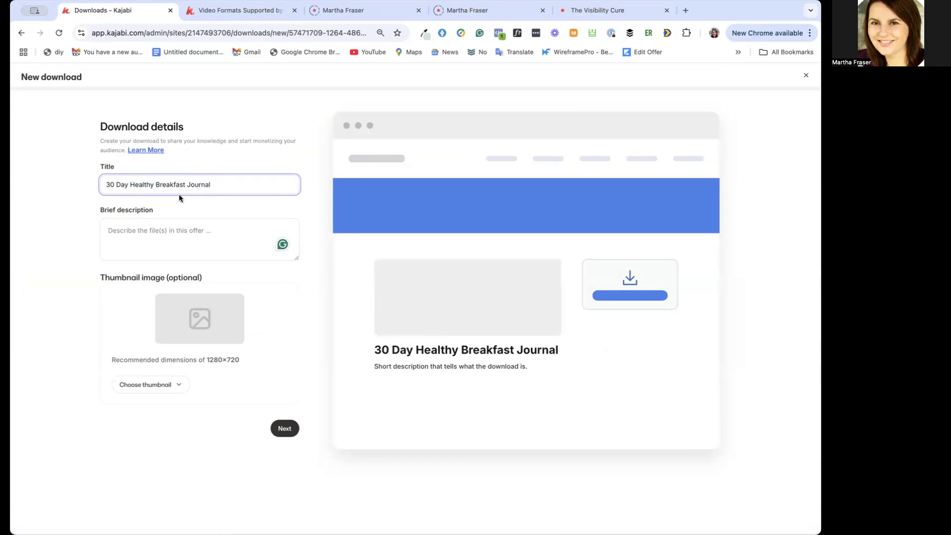
# Enter the brief description "This is a journal to guide you through 30 days of Healthy Breakfasts and keep you on track and accountable."
pyautogui.click(153, 221)
pyautogui.write('This is a jou')
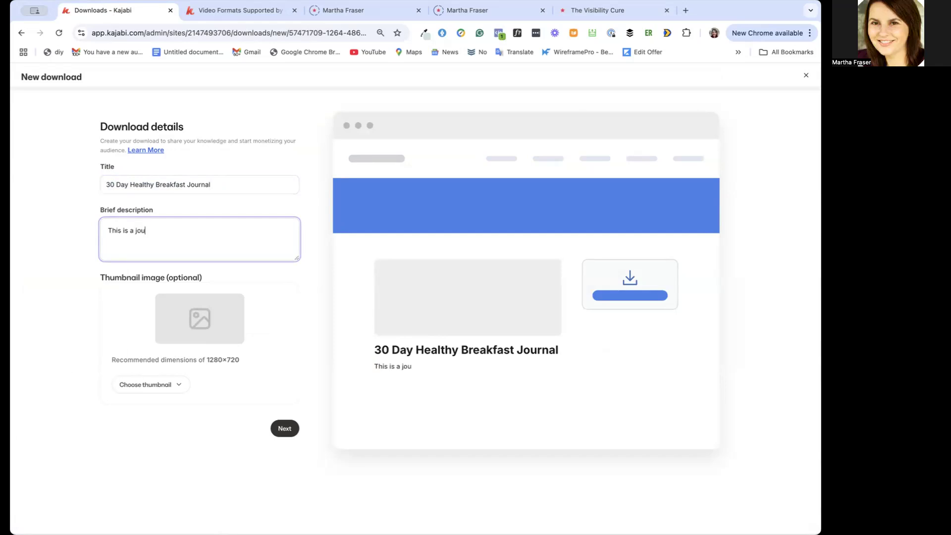
pyautogui.write('rnal to guide you throu')
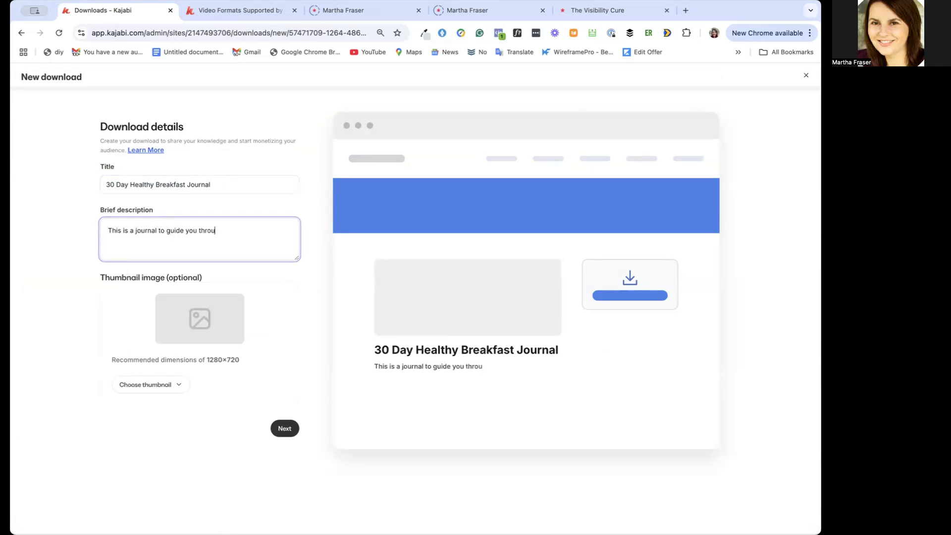
pyautogui.write('gh 30 days of He')
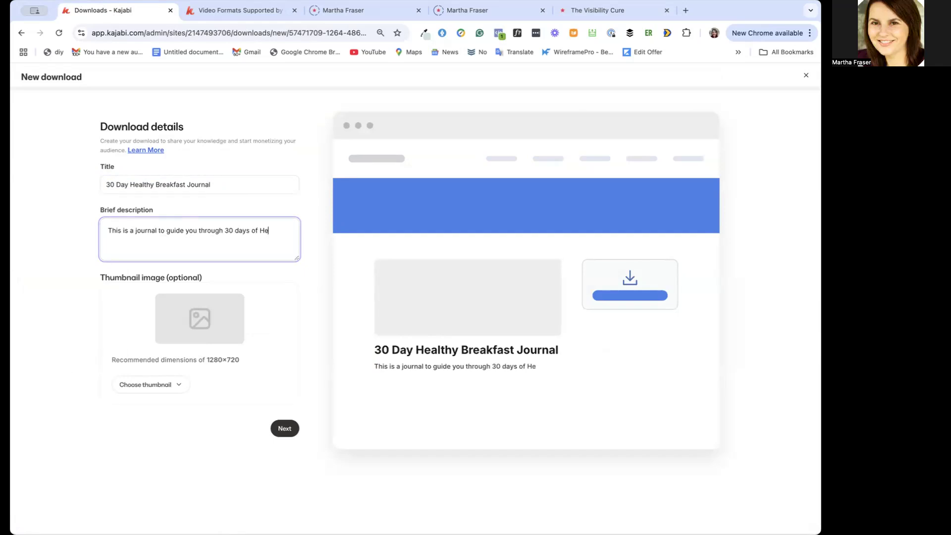
pyautogui.write('althy Breakfasts and keep you on track and accountab')
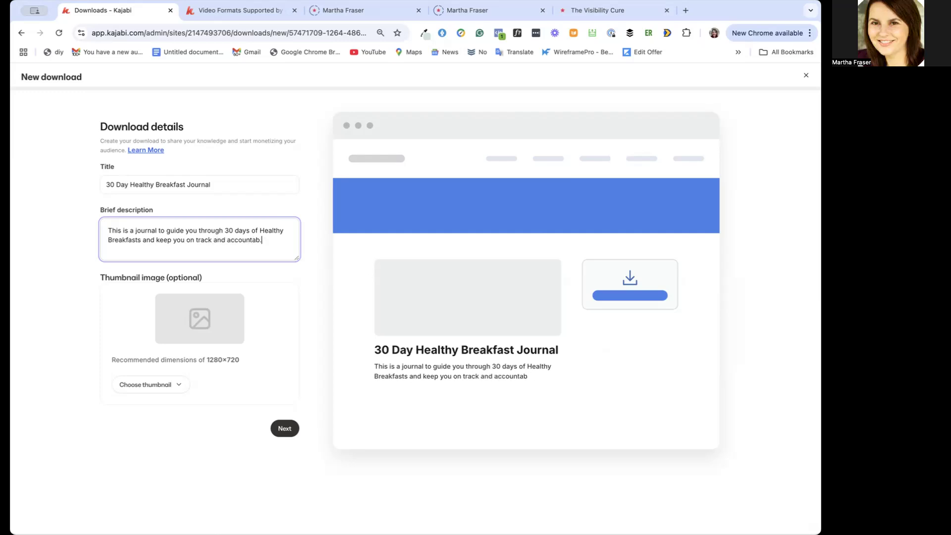
pyautogui.write('ille.')
# Finish creating the download without files, skipping the pricing step, and preview its member page
pyautogui.click(284, 424)
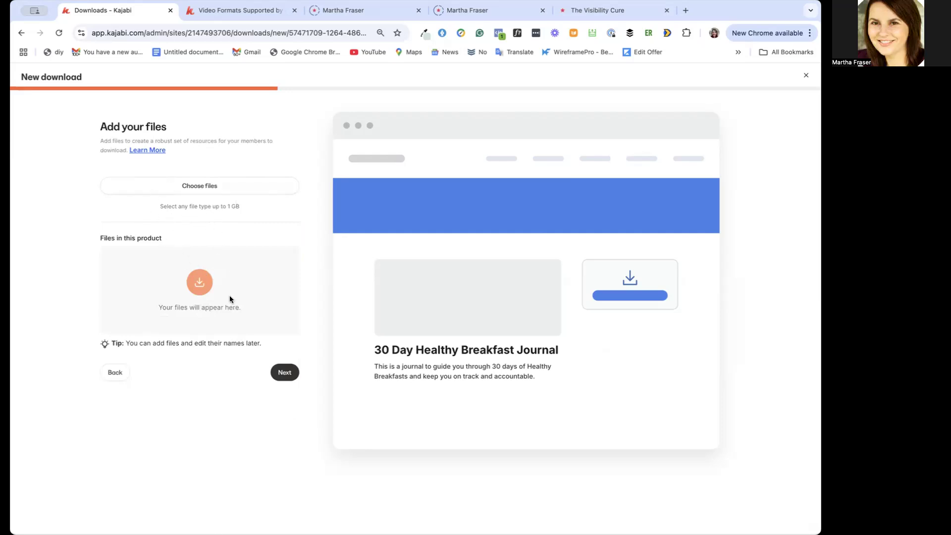
pyautogui.click(288, 374)
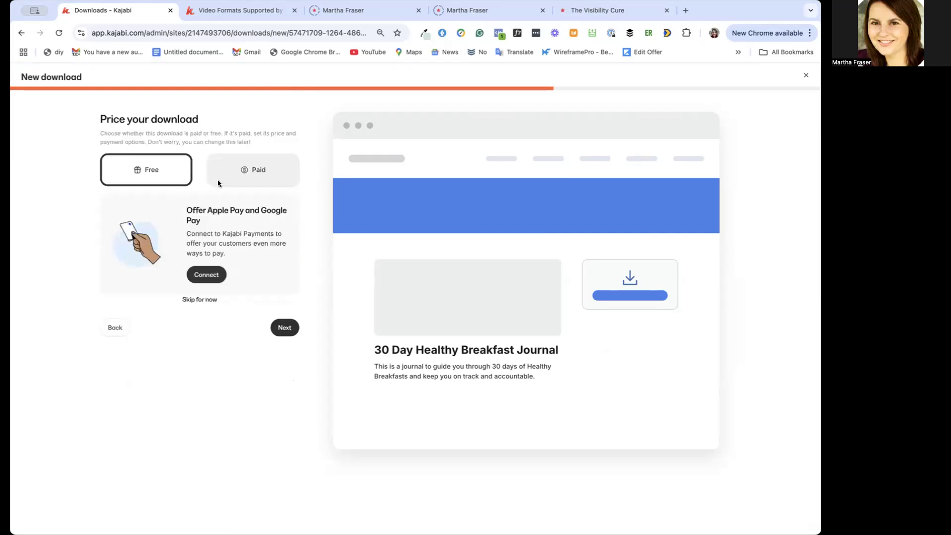
pyautogui.click(202, 298)
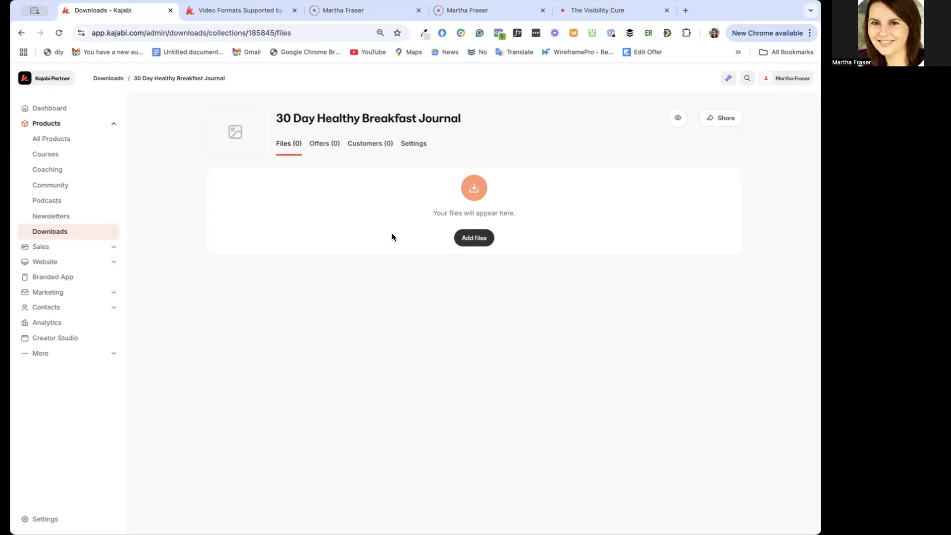
pyautogui.click(679, 119)
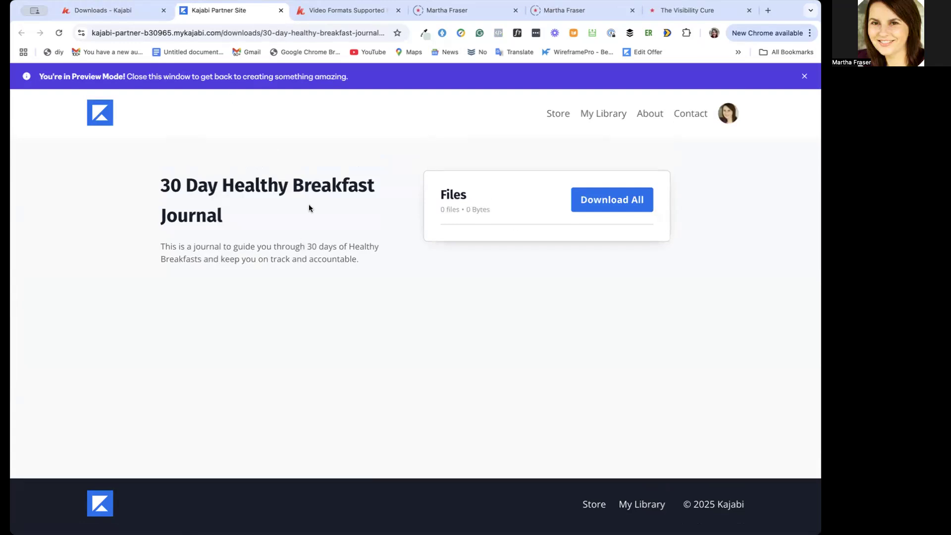
pyautogui.click(117, 7)
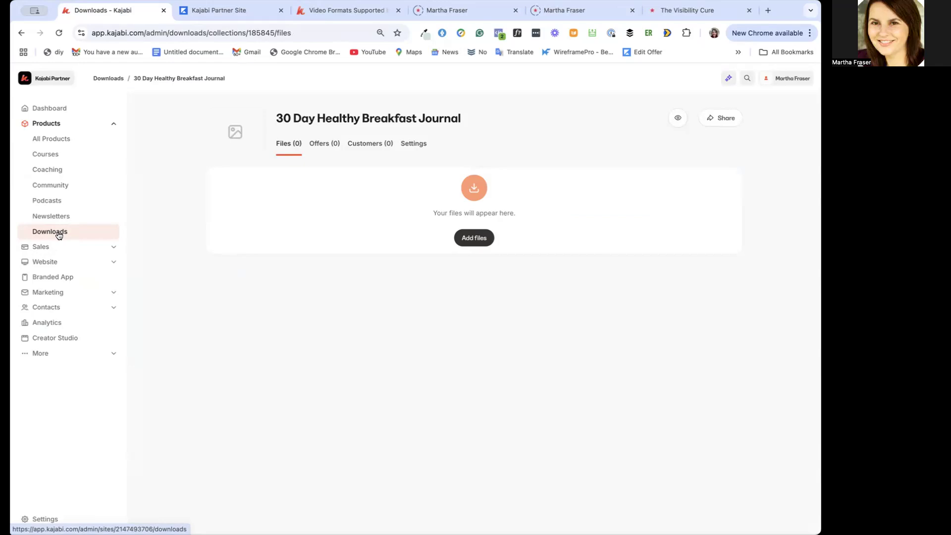
# Open the 30 Day Healthy Breakfast Journal offer and copy its title into the internal title
pyautogui.click(75, 247)
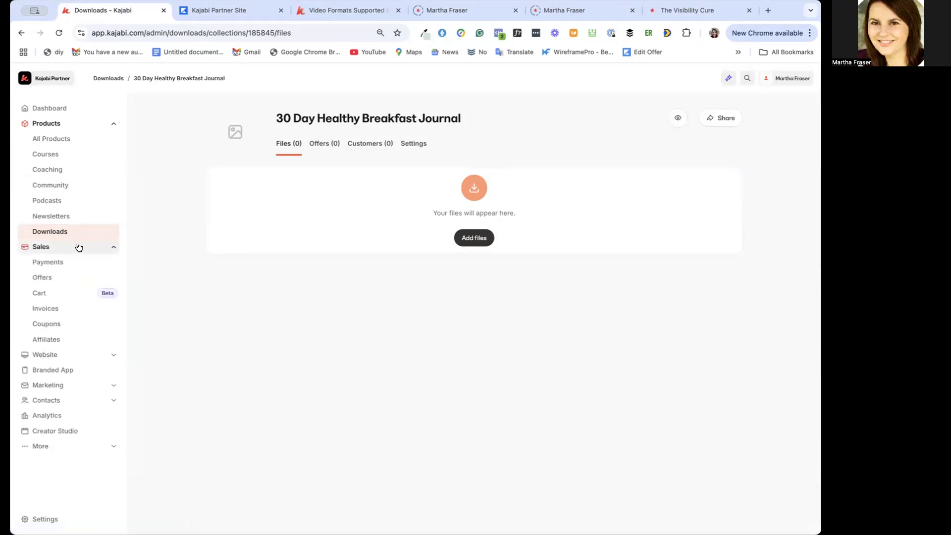
pyautogui.click(62, 279)
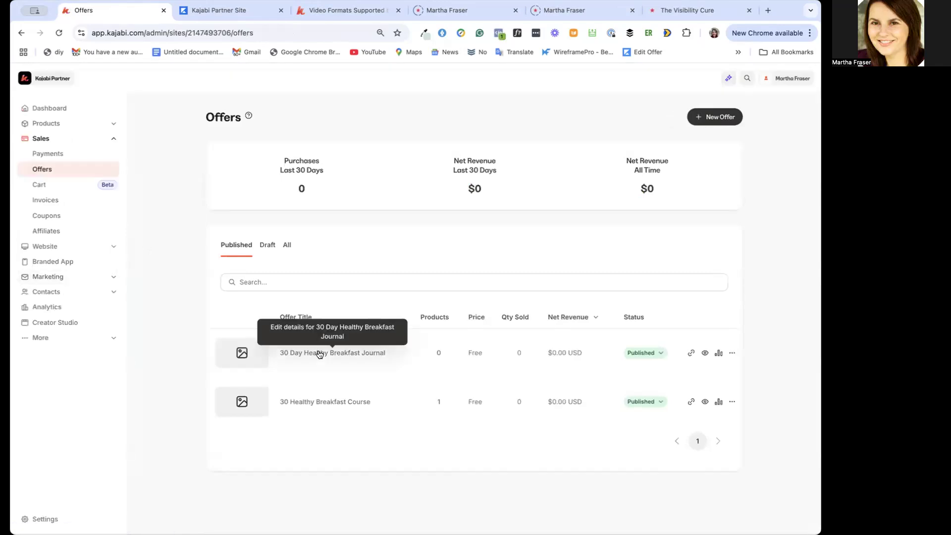
pyautogui.click(326, 355)
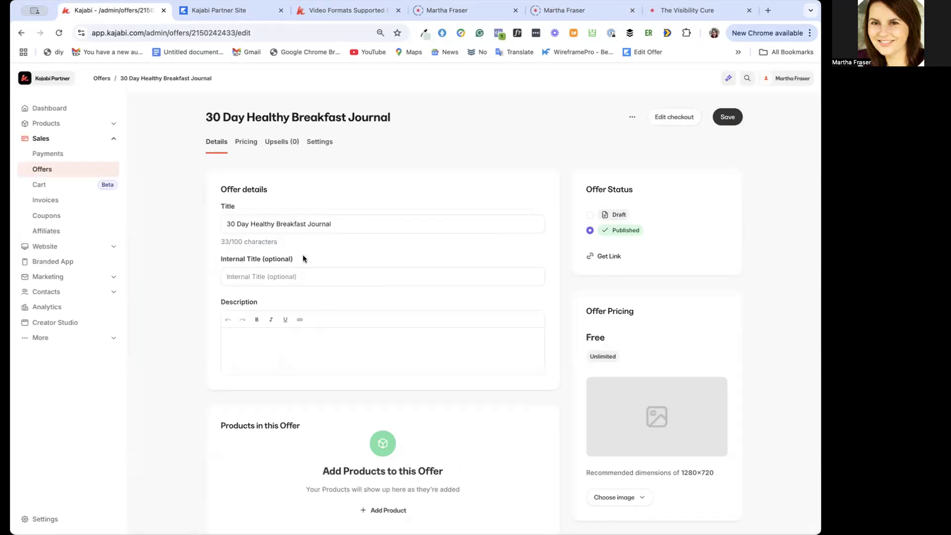
pyautogui.moveTo(340, 224); pyautogui.dragTo(221, 223)
pyautogui.press('super+c')
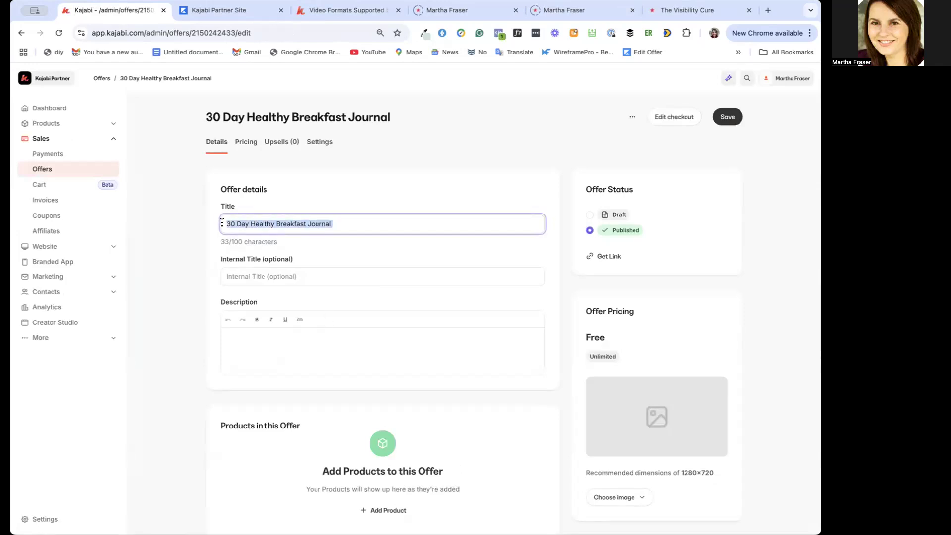
pyautogui.click(251, 272)
pyautogui.press('super+v')
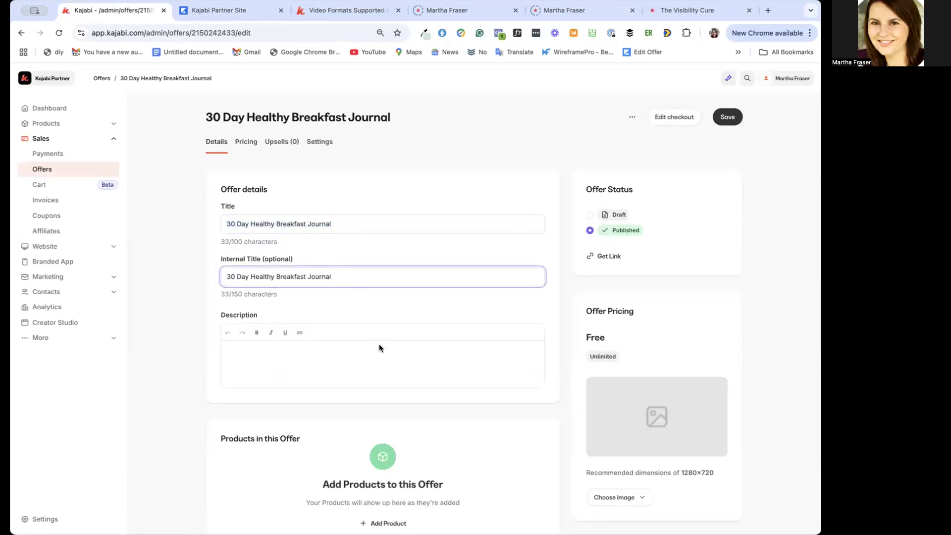
# Add the 30 Day Healthy Breakfast Journal product to the offer
pyautogui.scroll(-5, 380, 346)
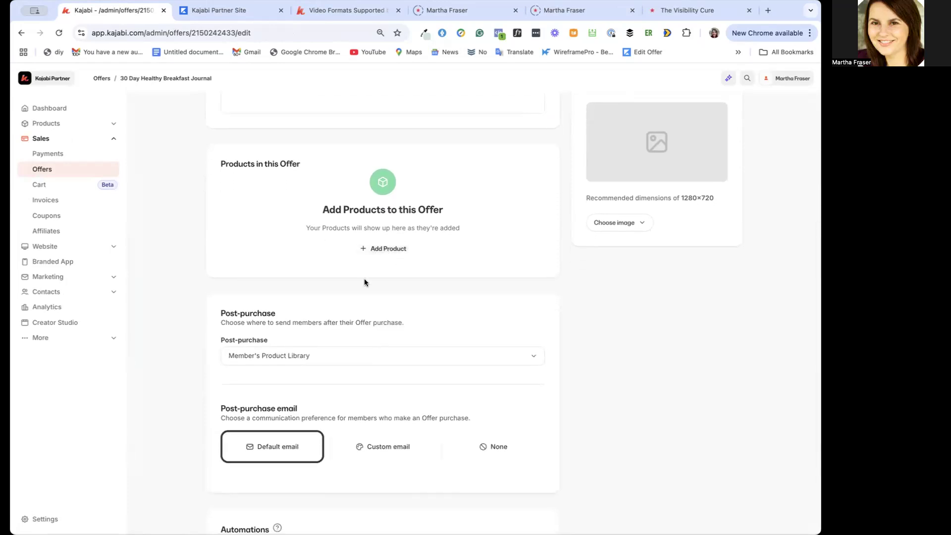
pyautogui.scroll(5, 349, 206)
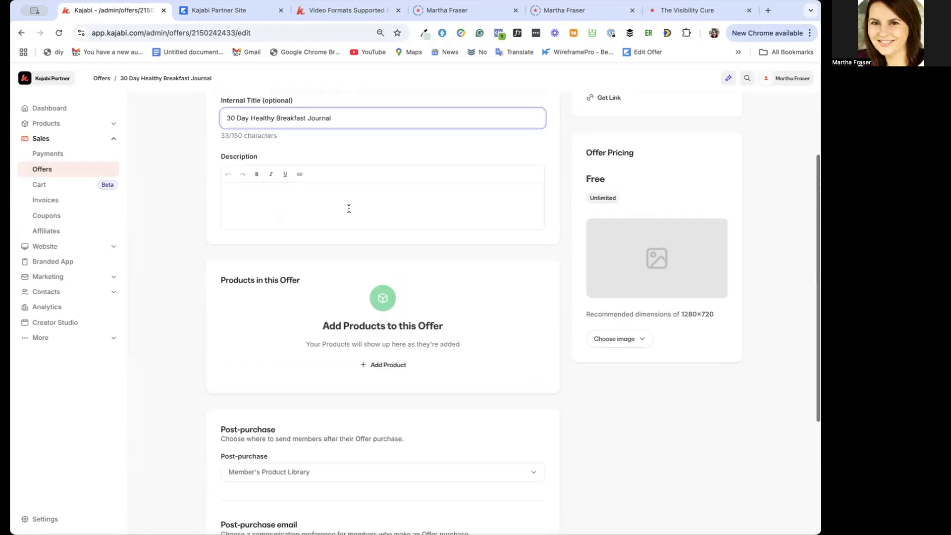
pyautogui.scroll(-3, 381, 300)
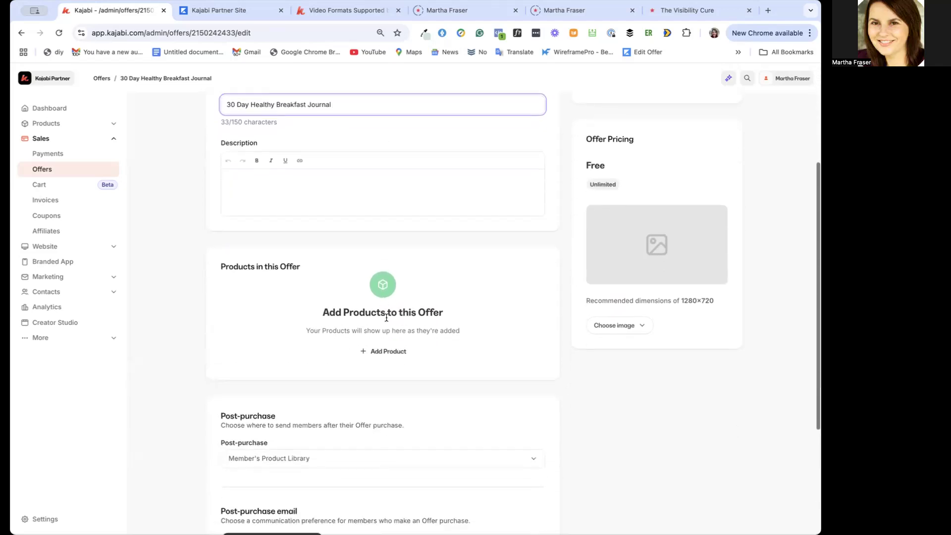
pyautogui.click(389, 351)
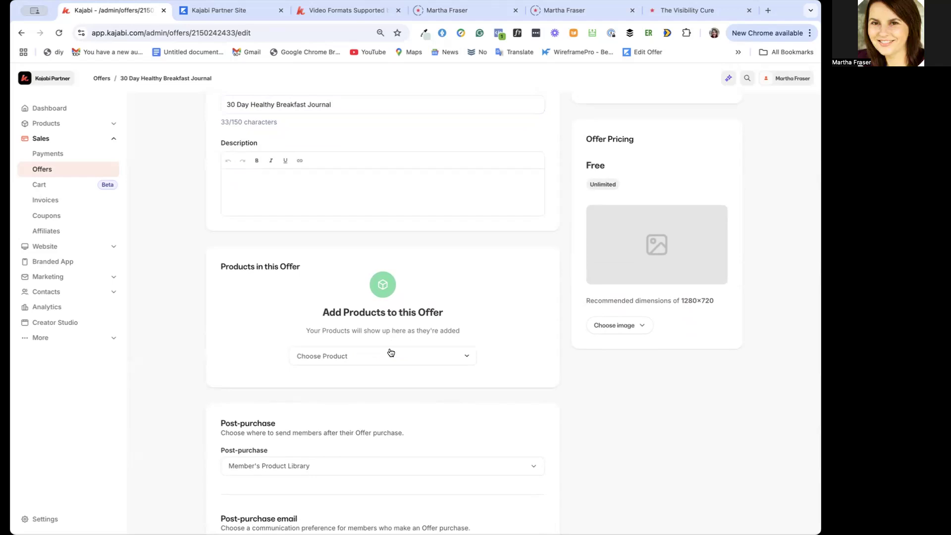
pyautogui.click(390, 353)
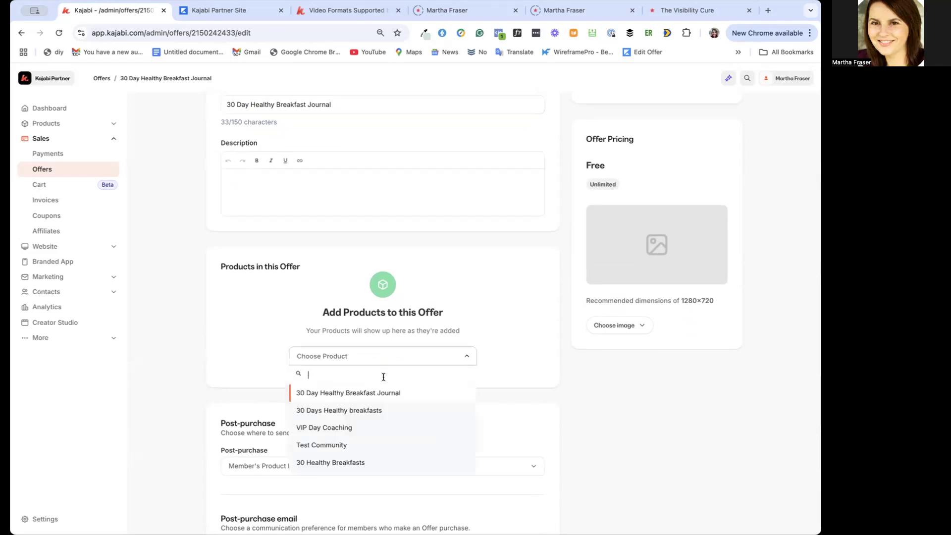
pyautogui.click(380, 393)
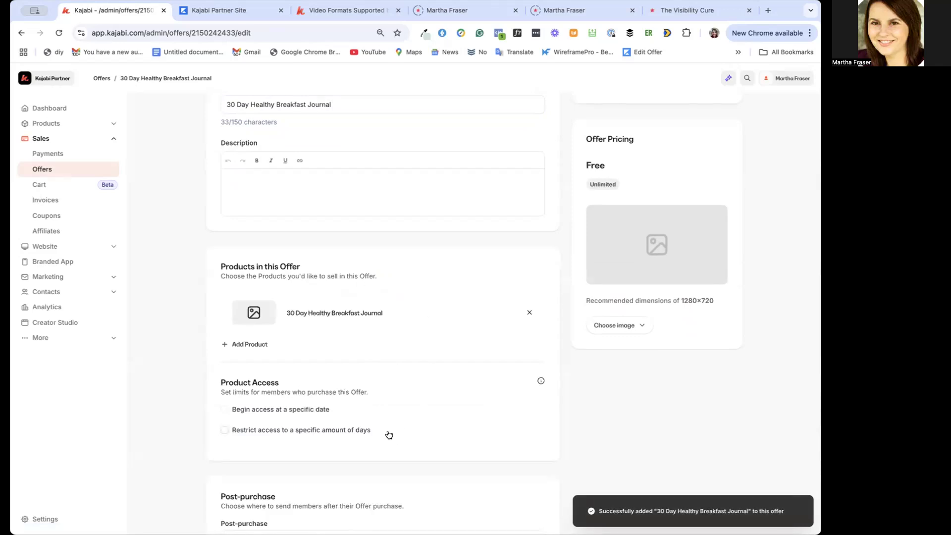
# Start a new automation for the offer that adds a tag when the offer is purchased
pyautogui.scroll(-3, 389, 435)
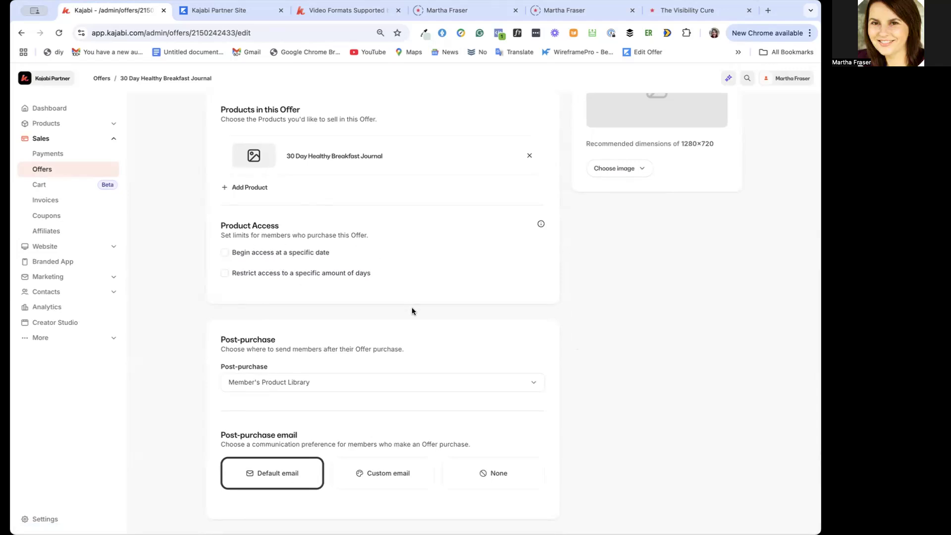
pyautogui.scroll(-2, 411, 311)
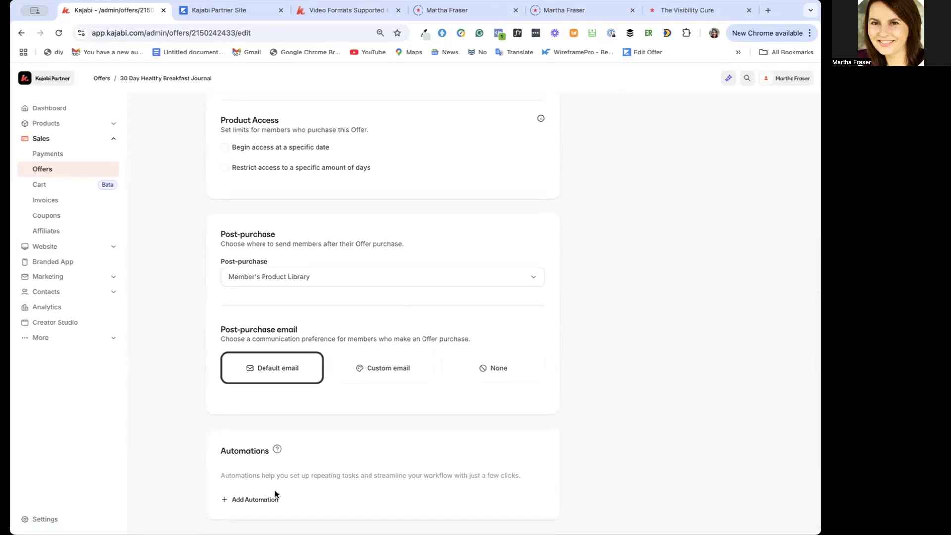
pyautogui.click(252, 500)
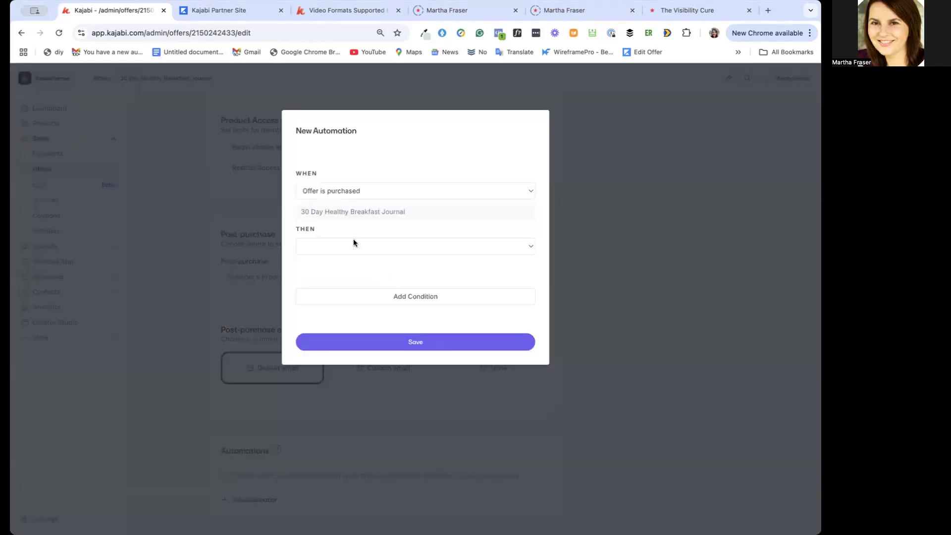
pyautogui.click(345, 249)
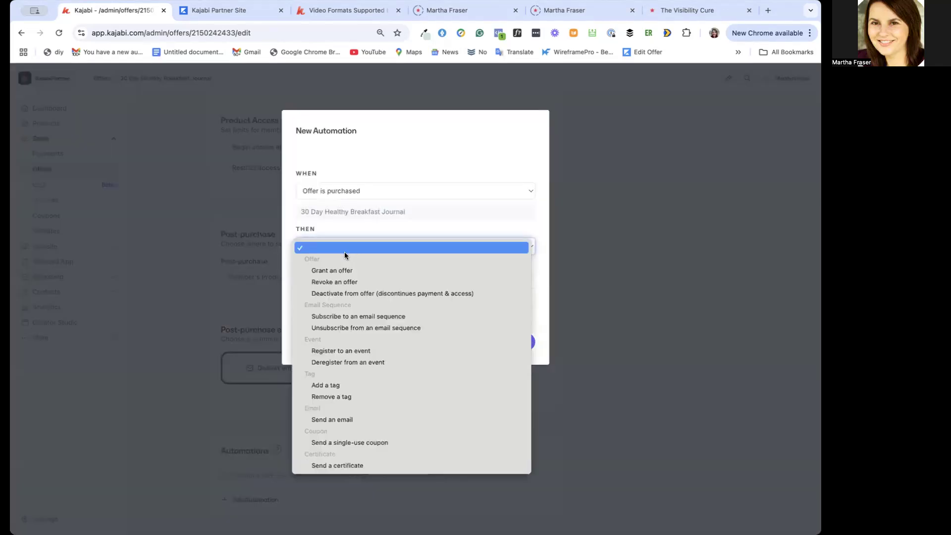
pyautogui.click(358, 380)
# Create the tag "30_DayHealthyBreakfast_Journal_Purchased" and assign it to the automation
pyautogui.click(367, 271)
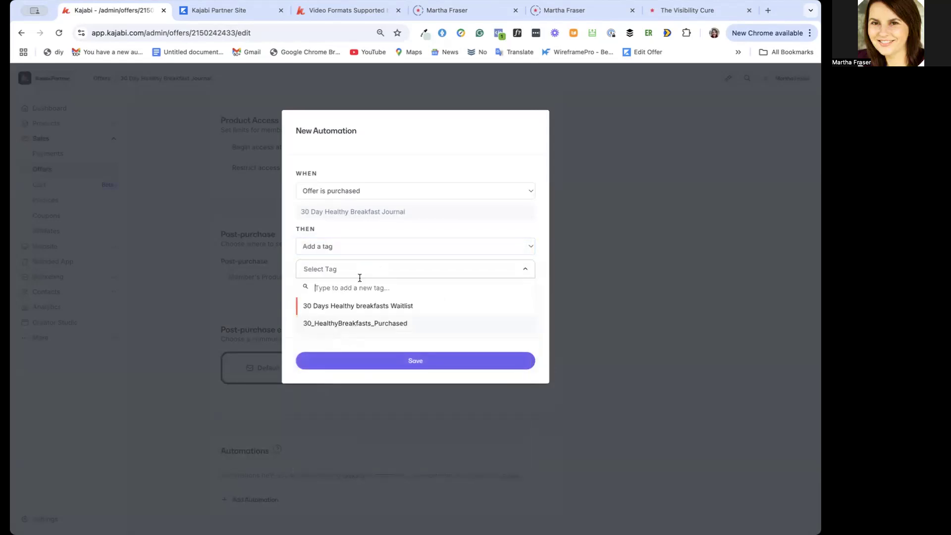
pyautogui.write('30_')
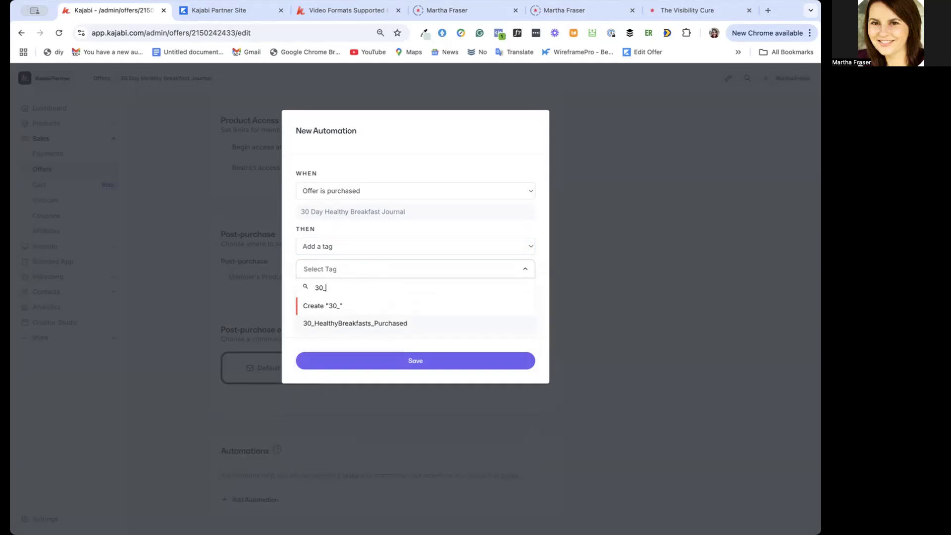
pyautogui.write('DayHealt')
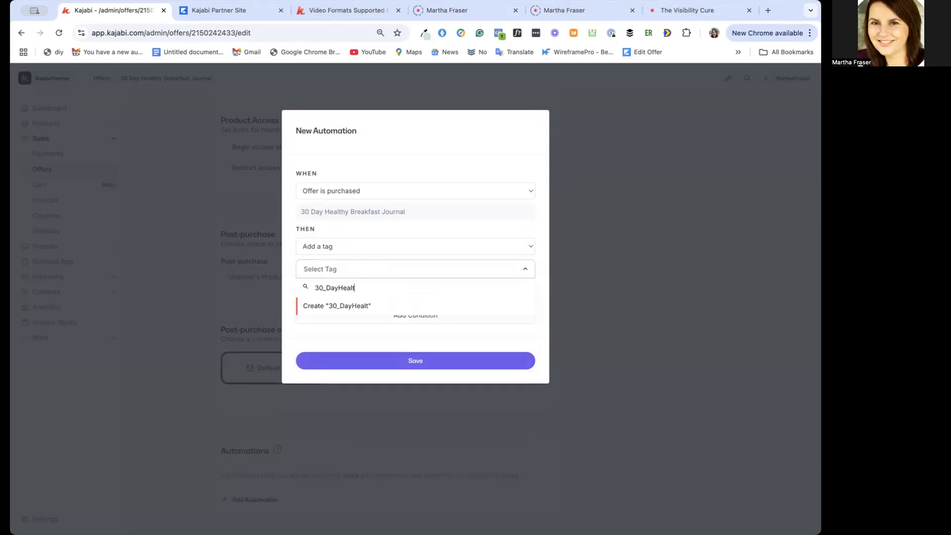
pyautogui.write('hyBreakfast_Journal_P')
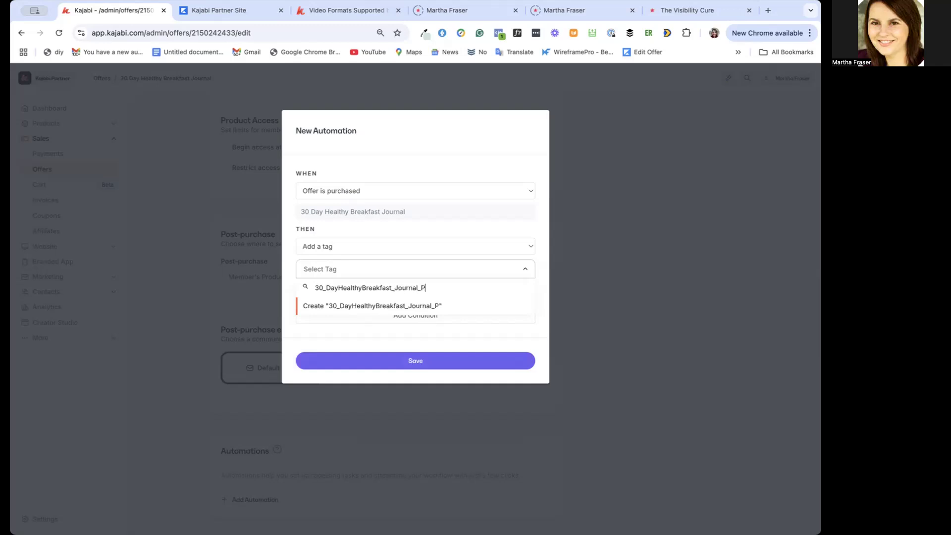
pyautogui.write('urchased')
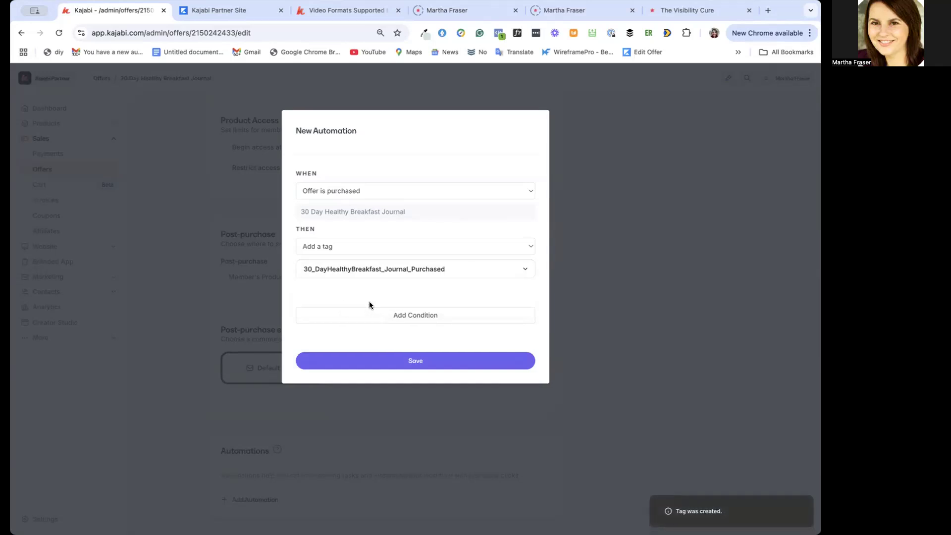
# Save the purchase-tag automation and save the updated 30 Day Healthy Breakfast Journal offer
pyautogui.click(403, 361)
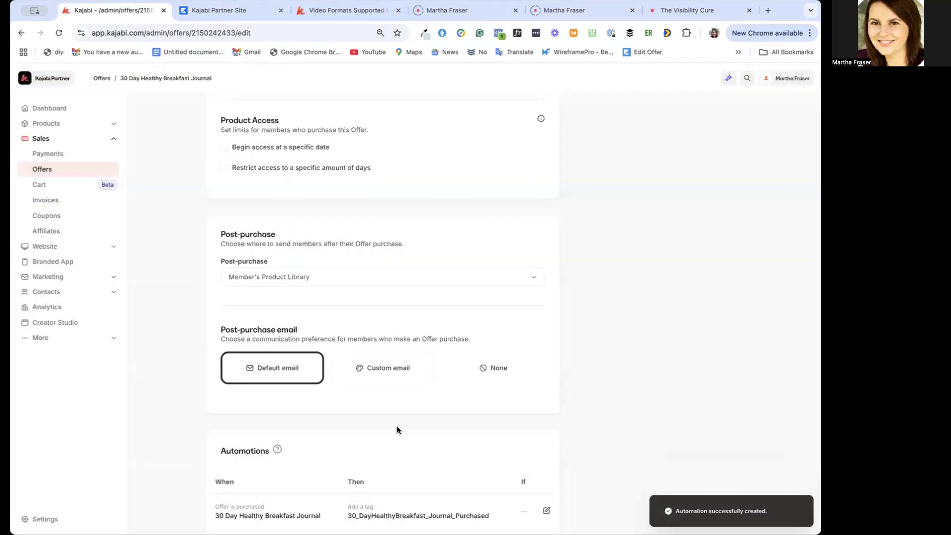
pyautogui.scroll(-2, 396, 426)
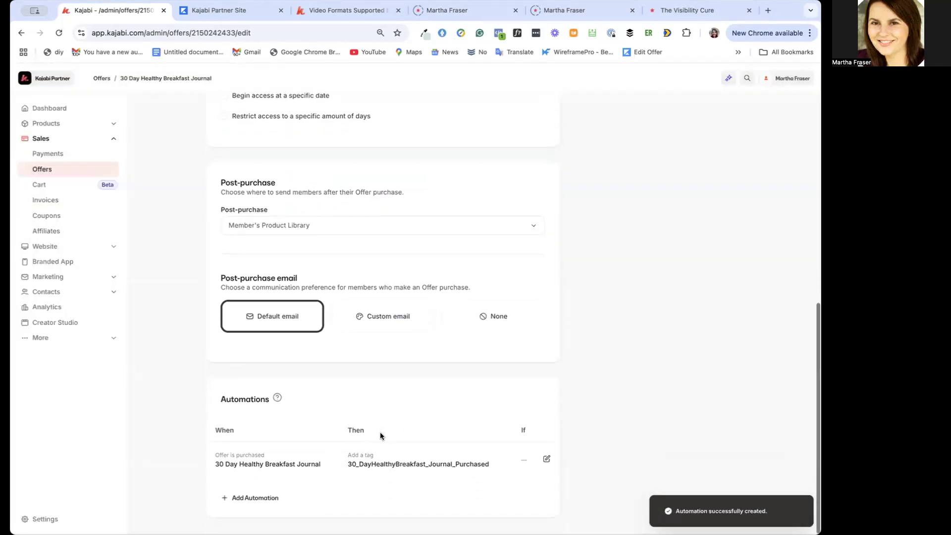
pyautogui.click(270, 499)
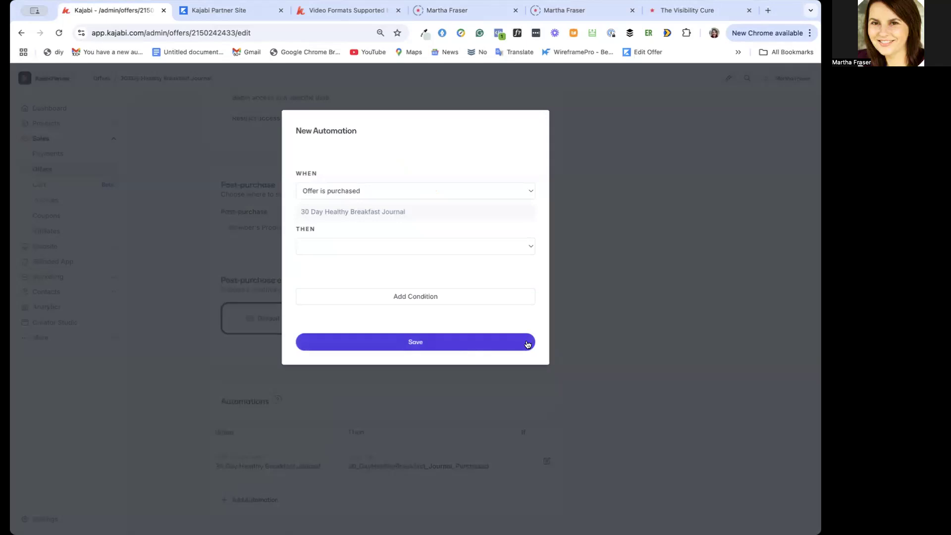
pyautogui.click(587, 230)
pyautogui.scroll(15, 602, 234)
pyautogui.click(729, 113)
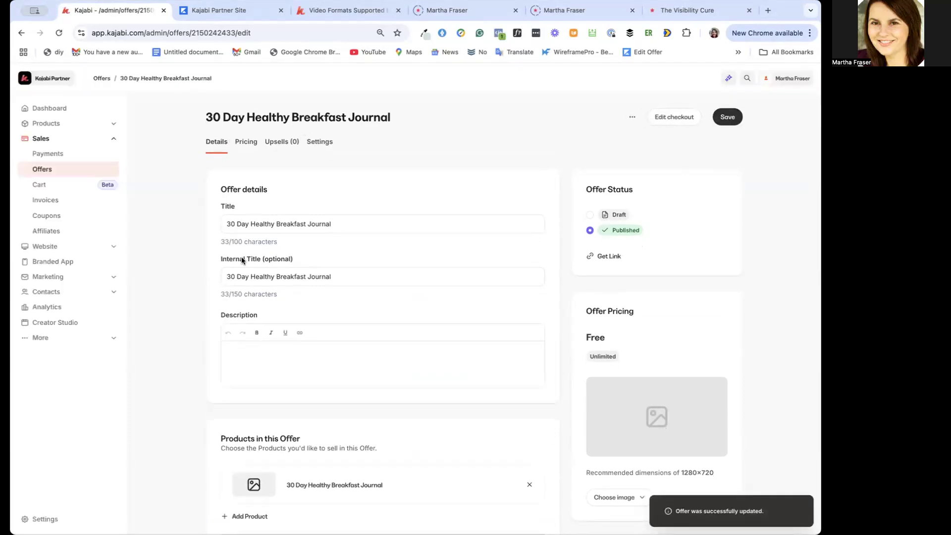
pyautogui.scroll(-2, 290, 408)
pyautogui.scroll(2, 303, 407)
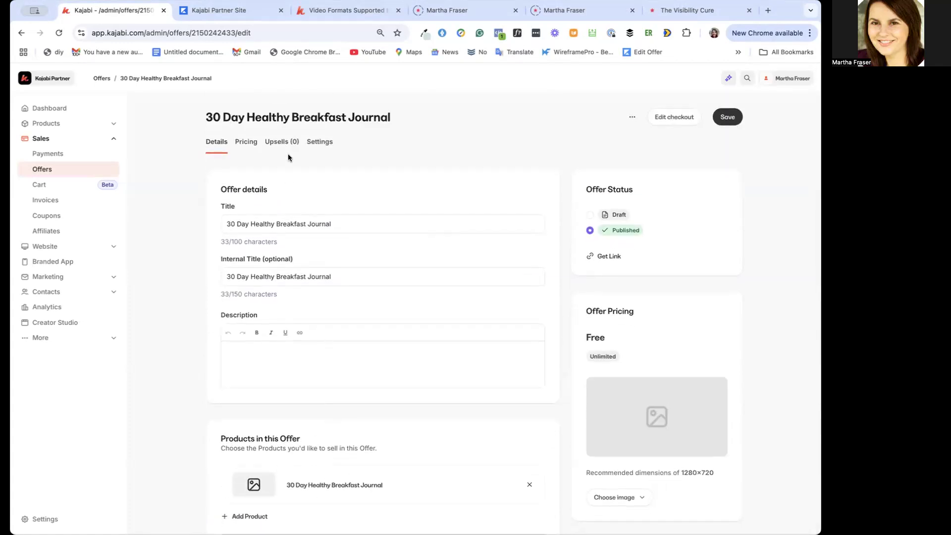
# Add the custom price text "€20" to the Journal offer's pricing and save it
pyautogui.click(249, 144)
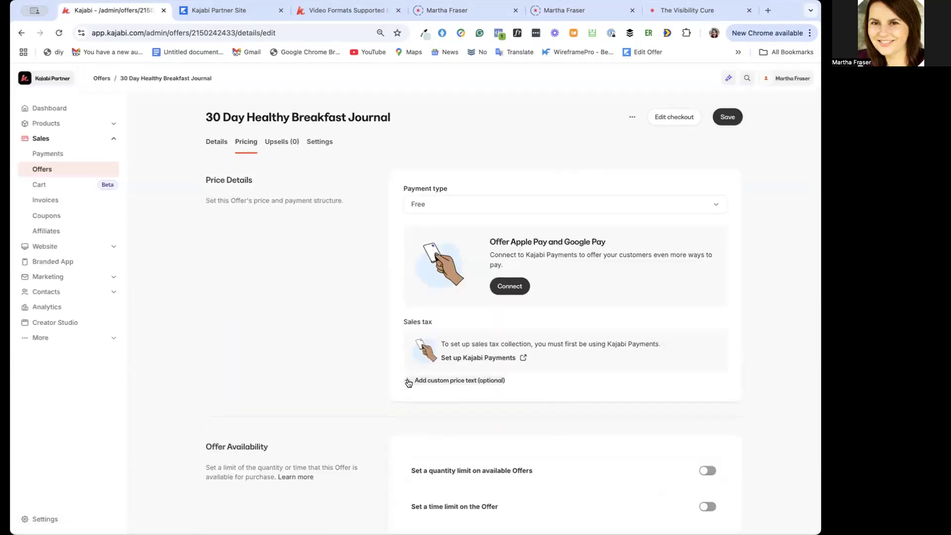
pyautogui.click(411, 381)
pyautogui.click(420, 417)
pyautogui.write('€20')
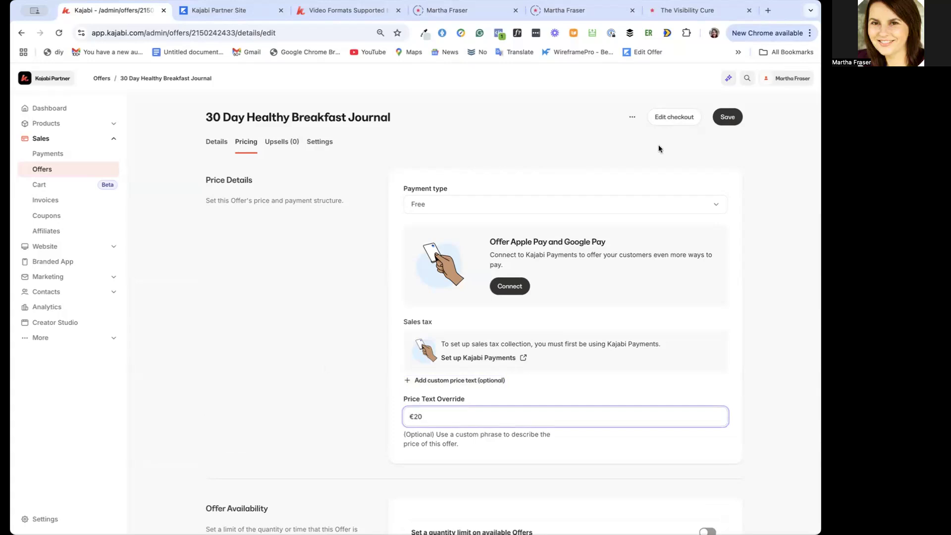
pyautogui.click(726, 115)
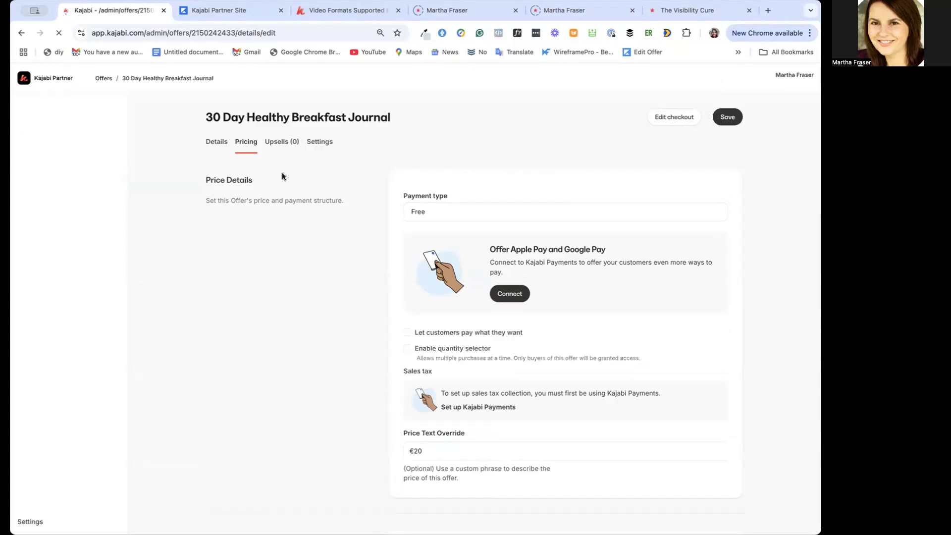
# Review the Journal offer's upsells and its settings for gifting, notifications and affiliate commission
pyautogui.click(278, 142)
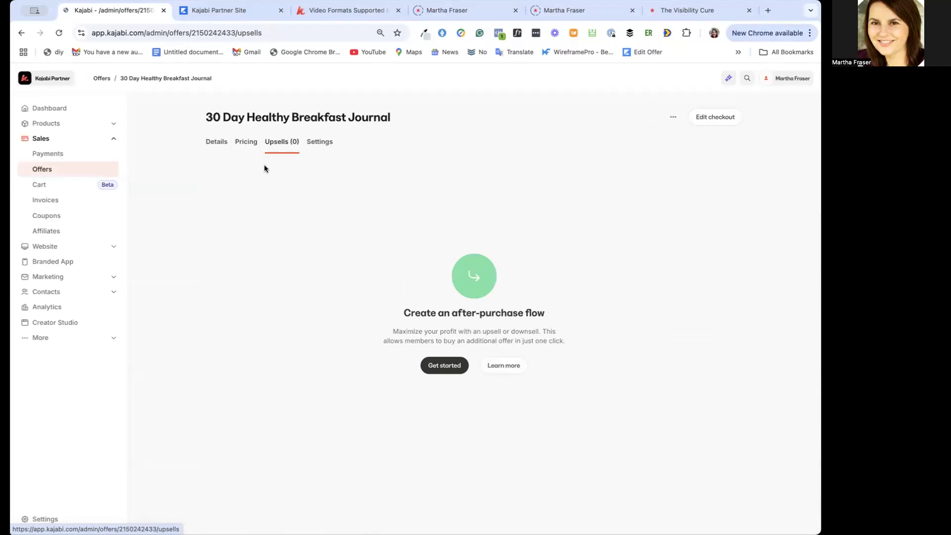
pyautogui.click(320, 143)
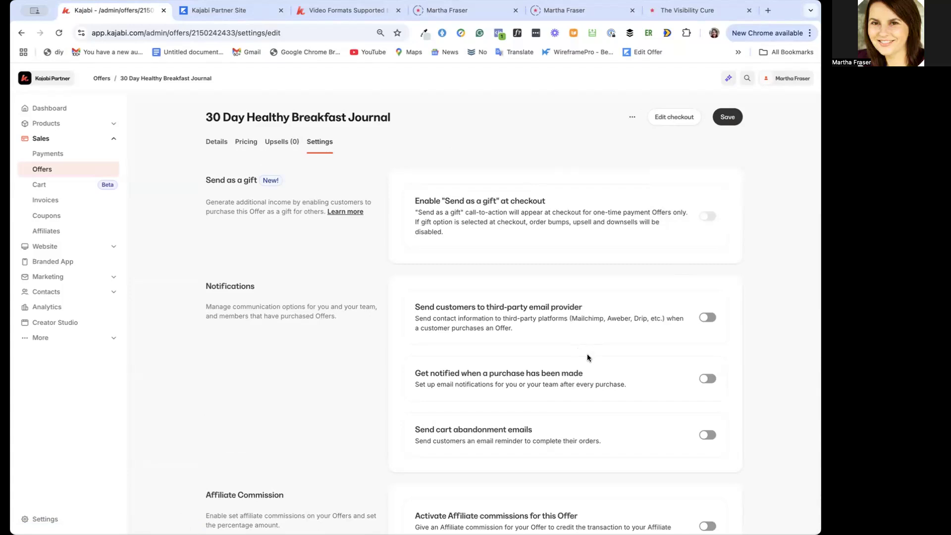
pyautogui.scroll(-1, 628, 343)
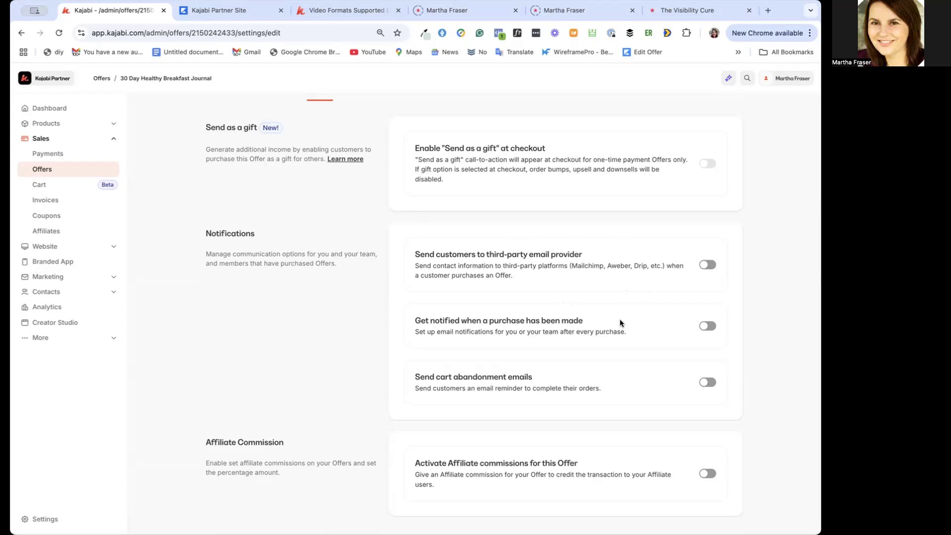
pyautogui.scroll(-1, 614, 319)
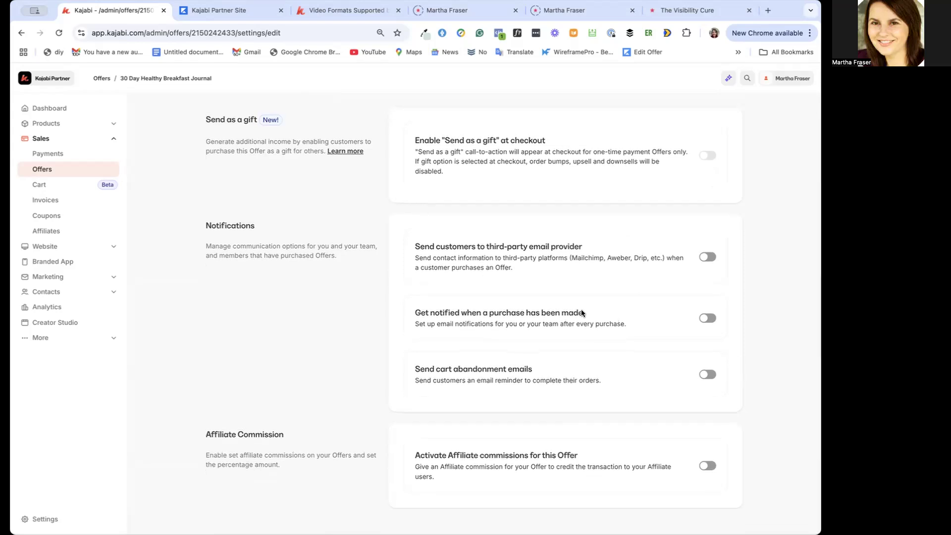
# Try enabling purchase notifications and cart abandonment emails for the offer, then switch both off again
pyautogui.click(705, 318)
pyautogui.click(539, 364)
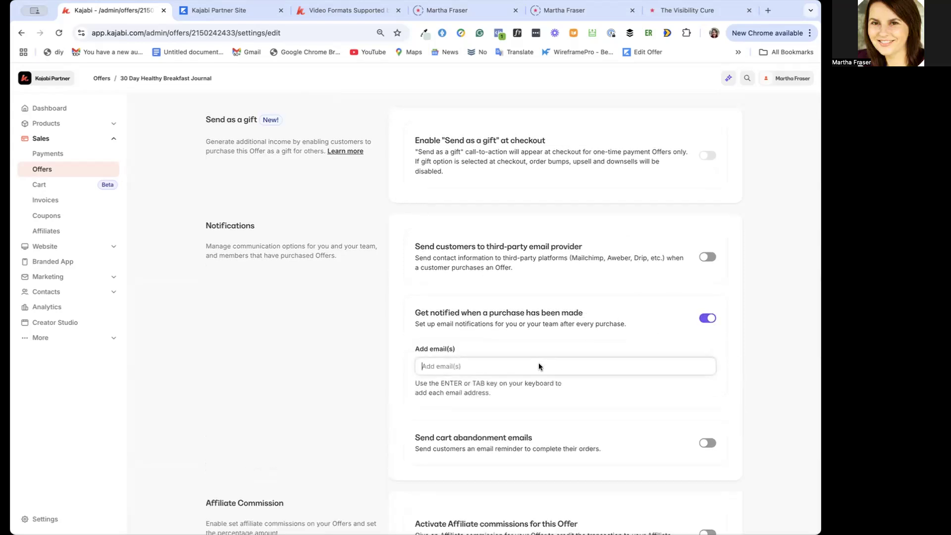
pyautogui.scroll(-2, 573, 372)
pyautogui.click(708, 253)
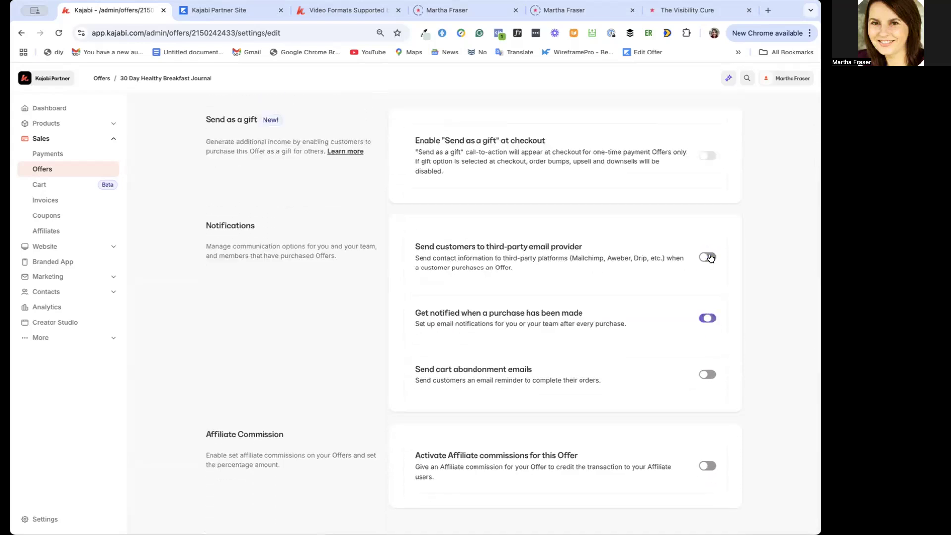
pyautogui.click(709, 375)
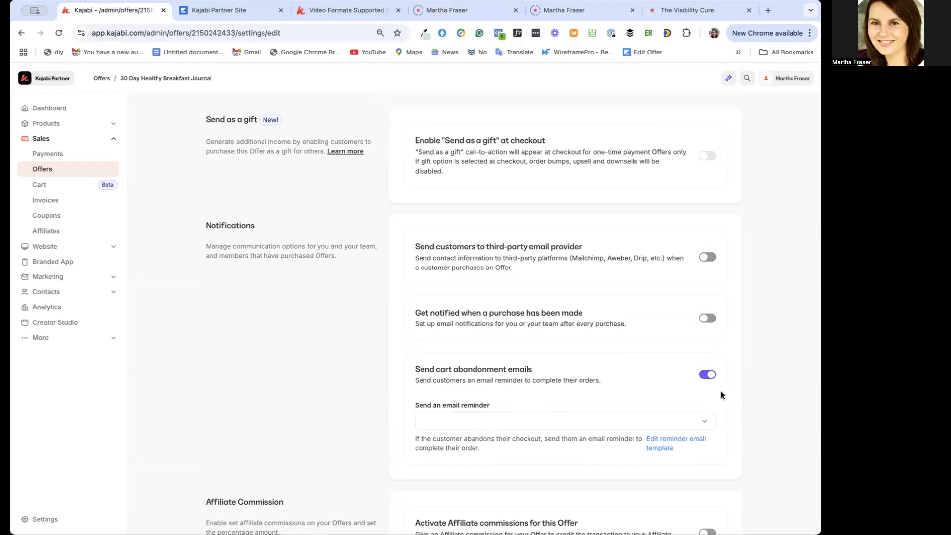
pyautogui.click(708, 374)
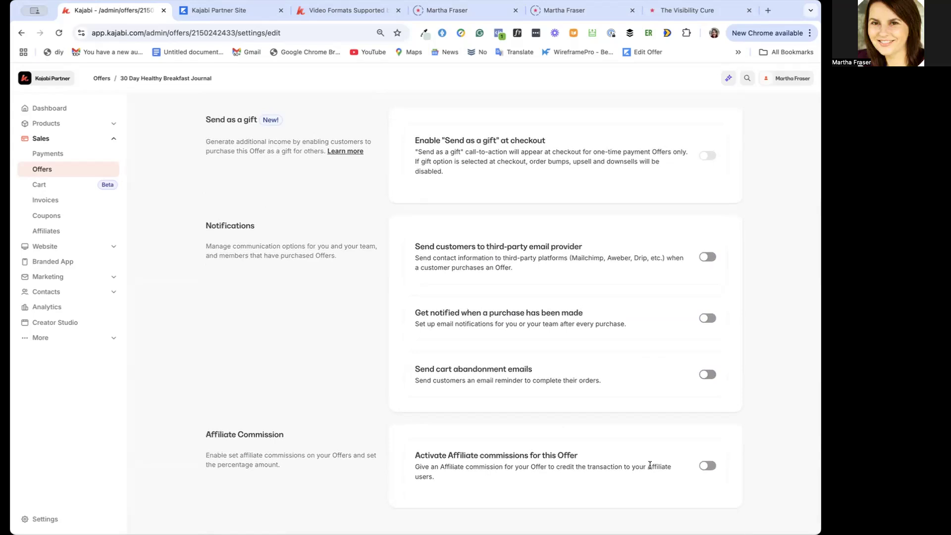
# Try activating affiliate commissions for the offer at 10 percent, then clear the percentage and deactivate them
pyautogui.click(700, 468)
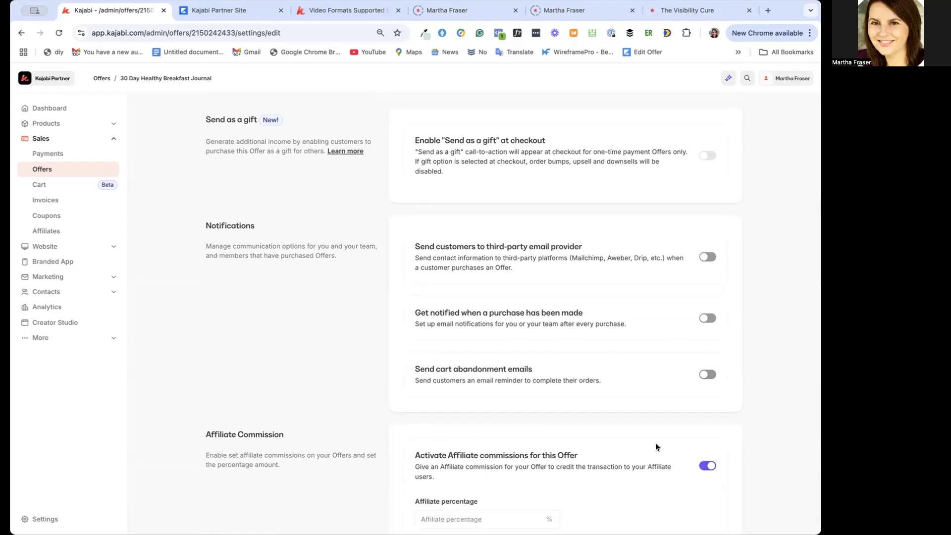
pyautogui.scroll(-2, 655, 442)
pyautogui.click(509, 473)
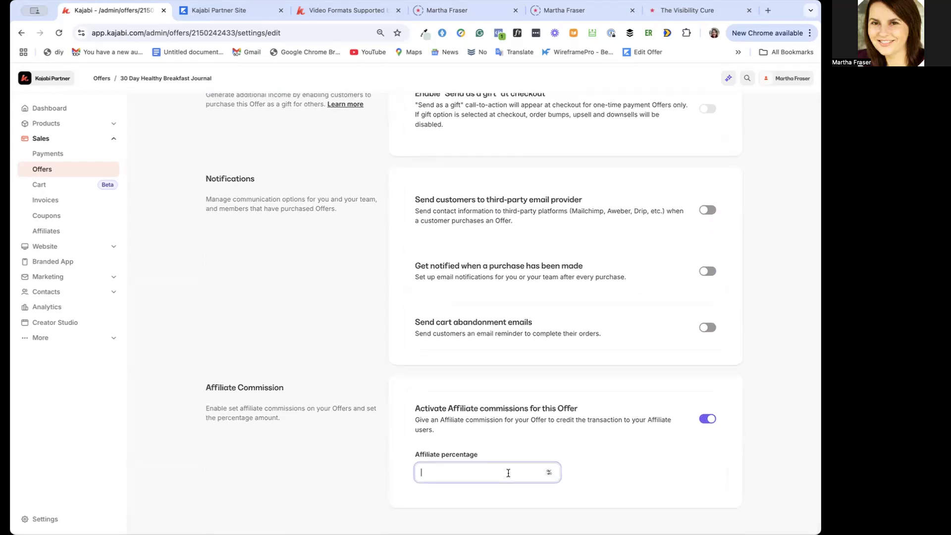
pyautogui.write('10')
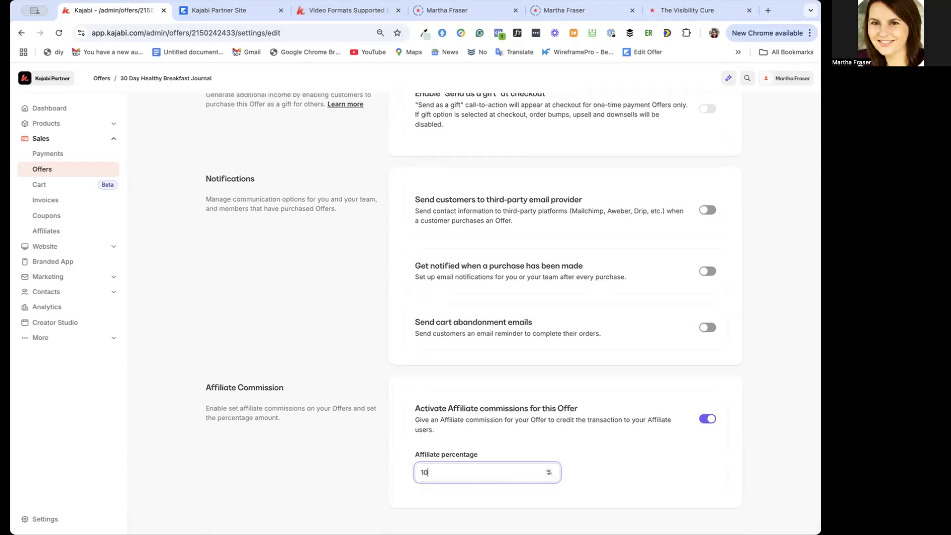
pyautogui.press('BackSpace')
pyautogui.press('BackSpace')
pyautogui.click(708, 419)
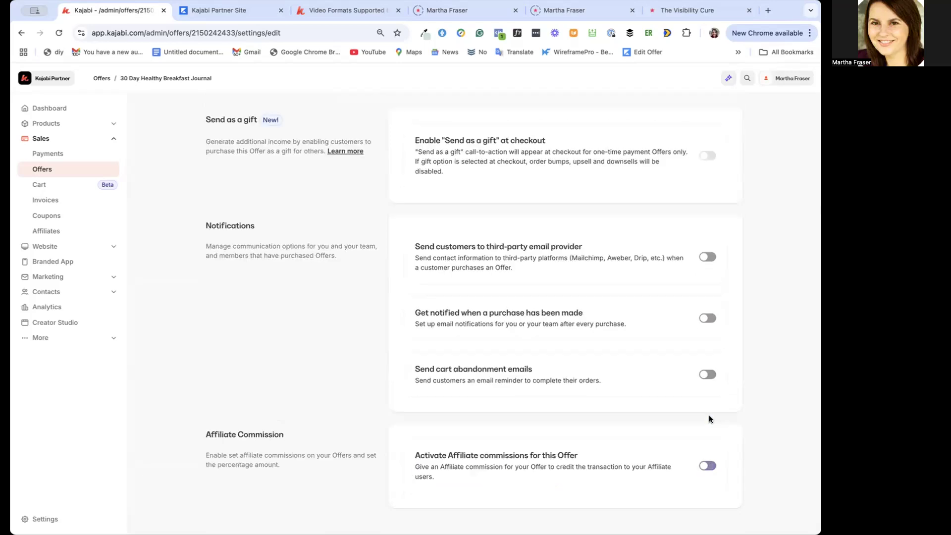
# Save the offer settings and open the page content of the Journal offer's checkout for editing
pyautogui.scroll(2, 625, 352)
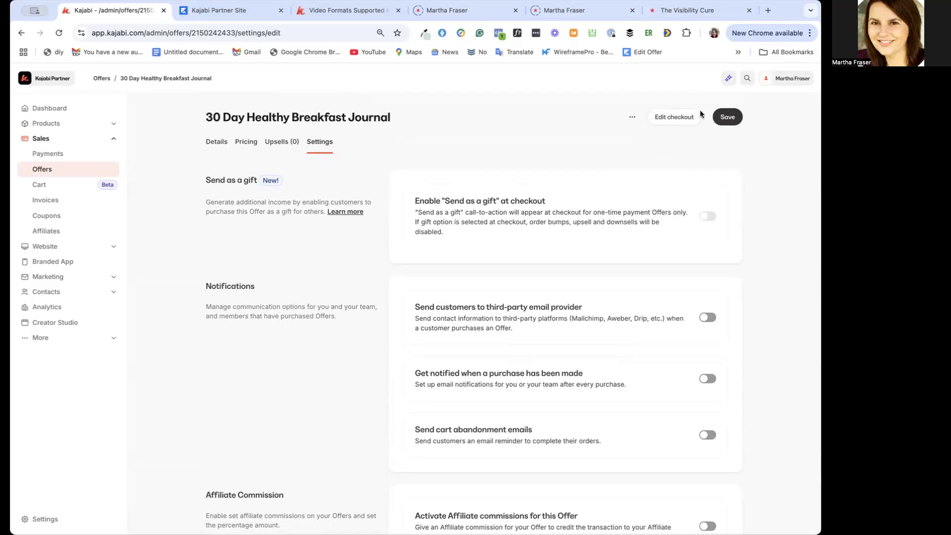
pyautogui.click(727, 118)
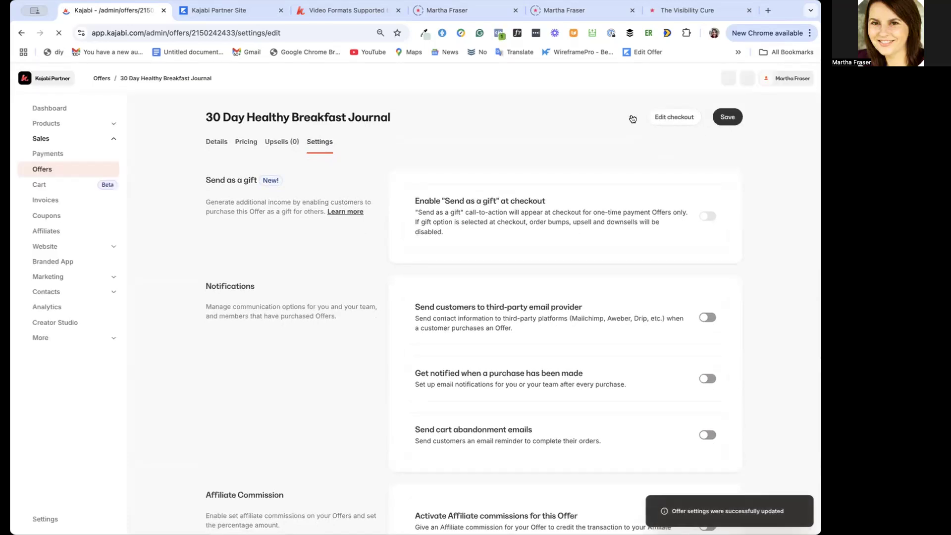
pyautogui.click(632, 117)
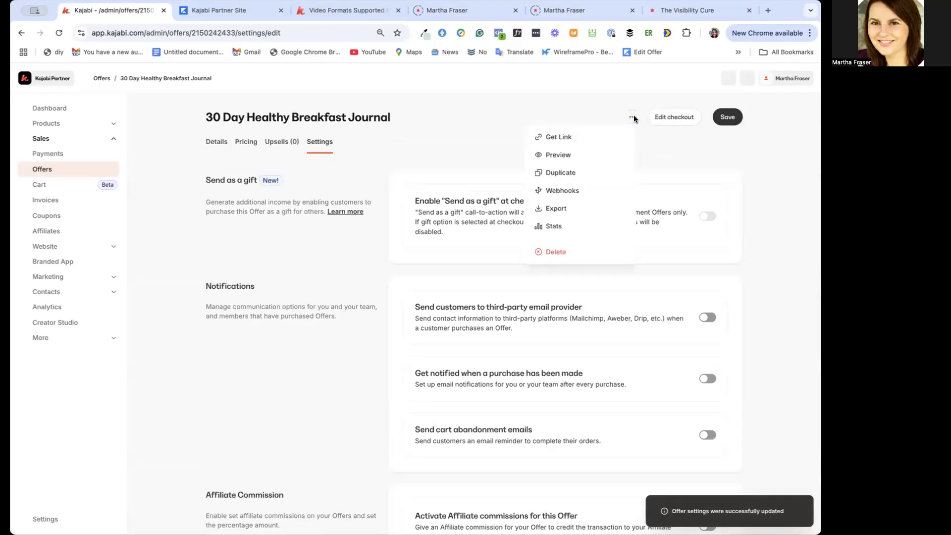
pyautogui.click(675, 118)
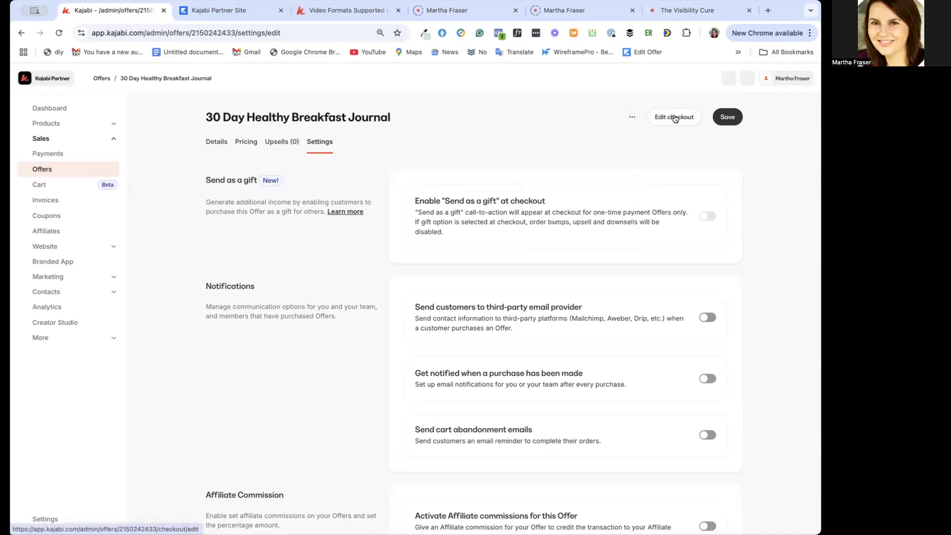
pyautogui.click(674, 117)
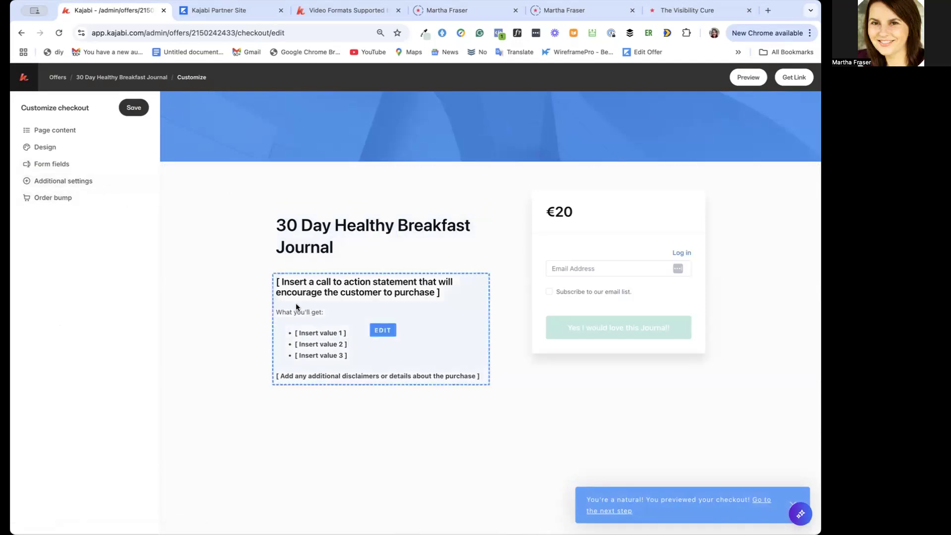
pyautogui.click(59, 131)
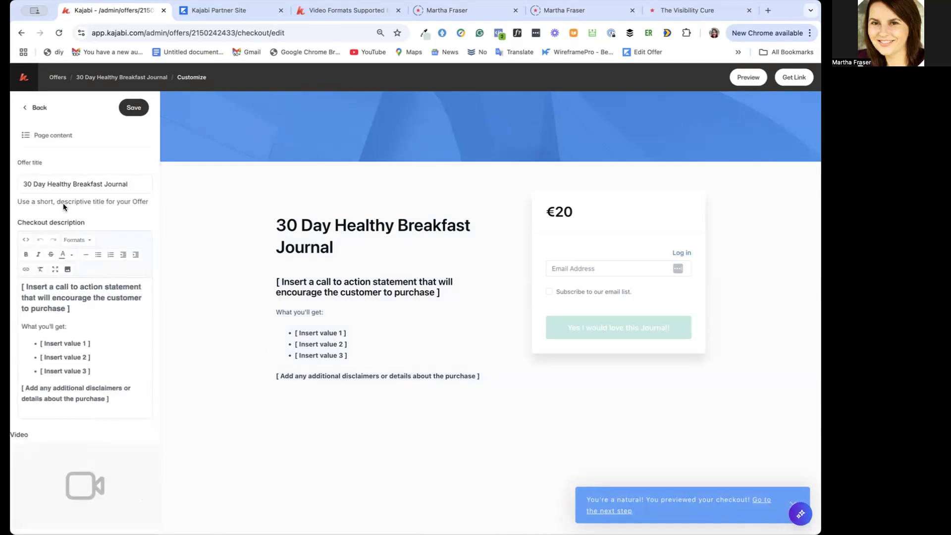
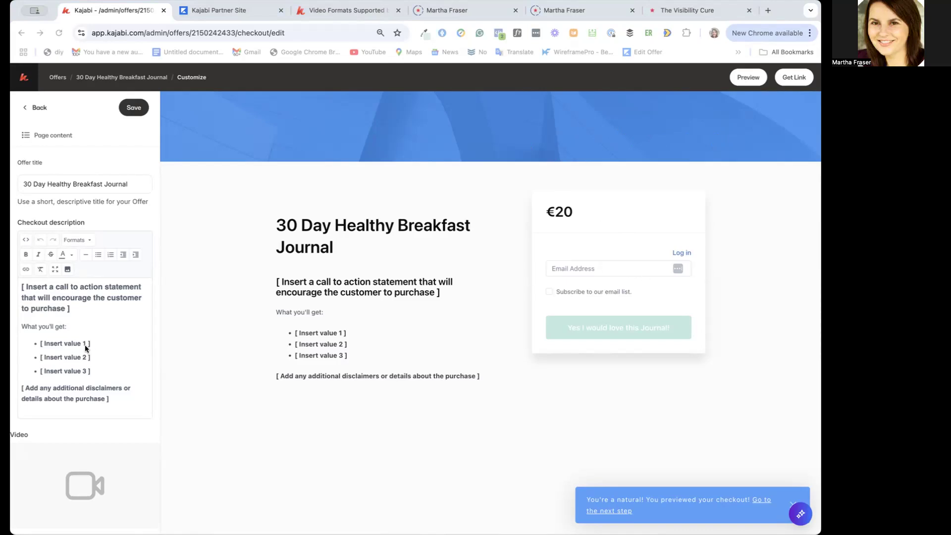
# Replace the placeholder checkout description with the prepared 30 Day Healthy Breakfast Journal sales copy, save it and check the page preview
pyautogui.moveTo(112, 400); pyautogui.dragTo(14, 278)
pyautogui.hotkey('ctrl', 'v')
pyautogui.scroll(10, 43, 318)
pyautogui.click(139, 109)
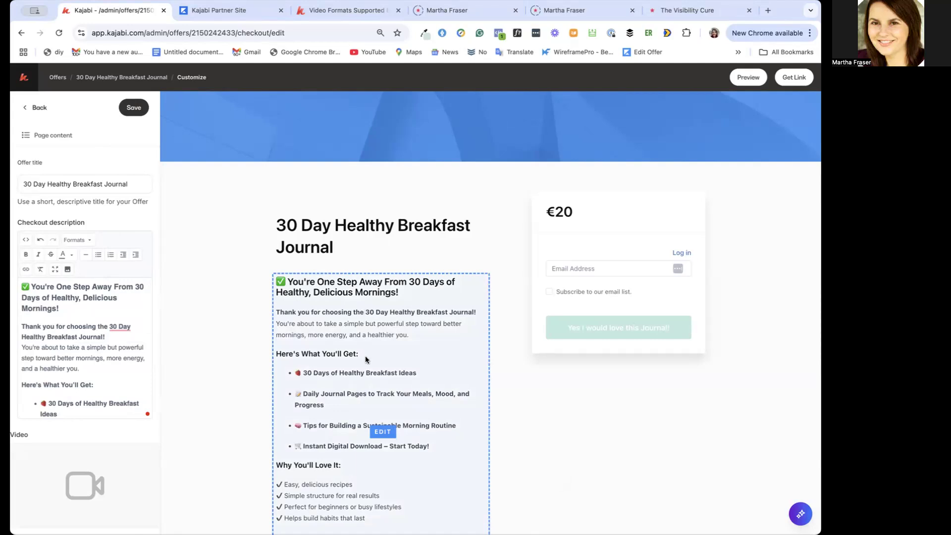
pyautogui.scroll(-1, 312, 295)
pyautogui.click(305, 289)
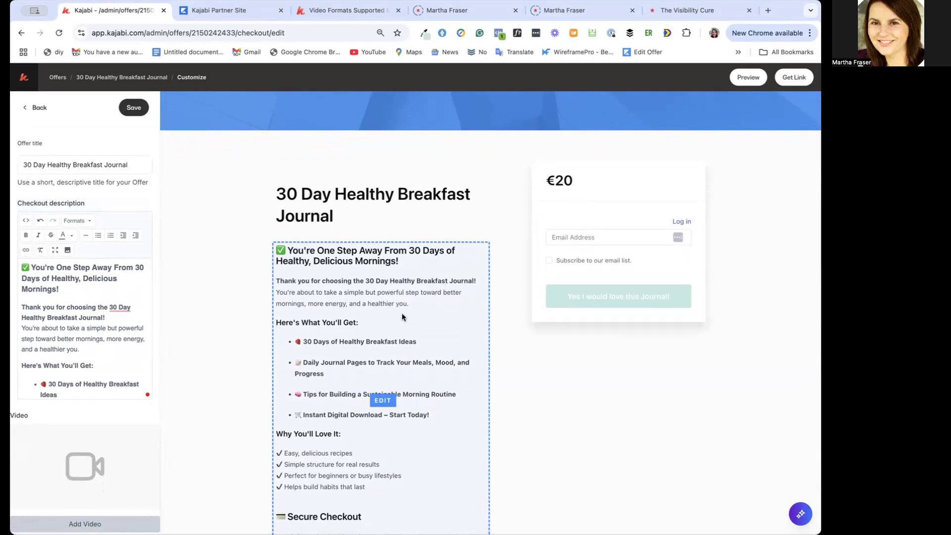
pyautogui.scroll(-2, 402, 318)
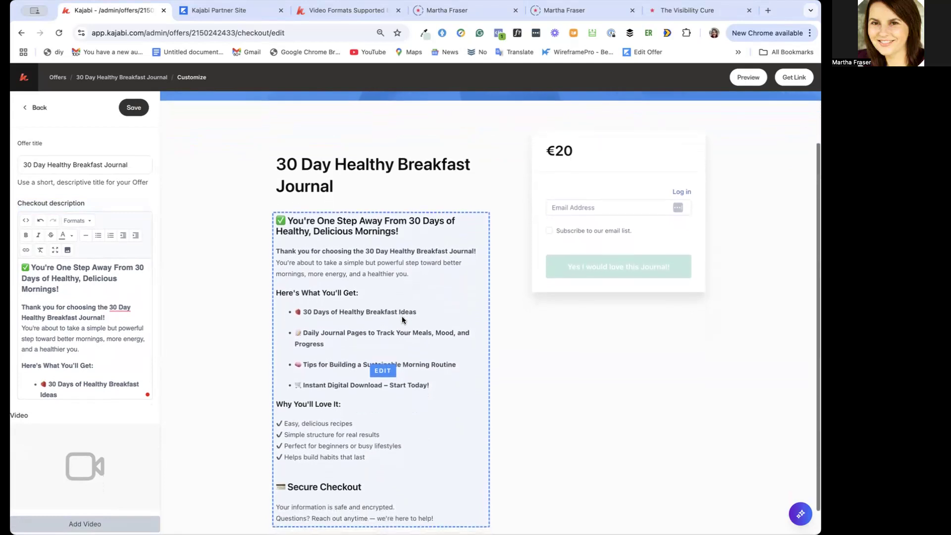
pyautogui.scroll(-1, 402, 319)
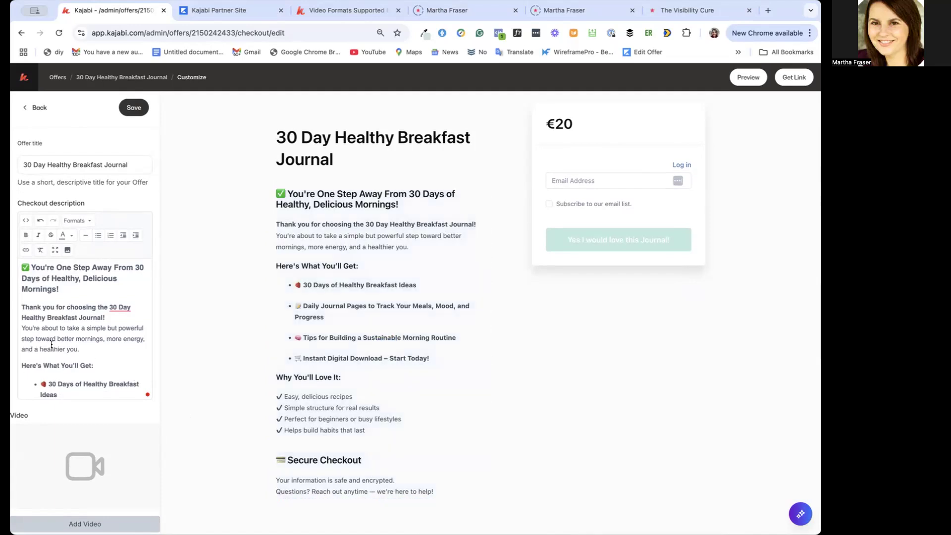
# In the Secure Checkout text, remove "and encrypted", add "on social media" after "Reach out anytime", and save the page
pyautogui.scroll(-10, 52, 345)
pyautogui.scroll(-3, 73, 364)
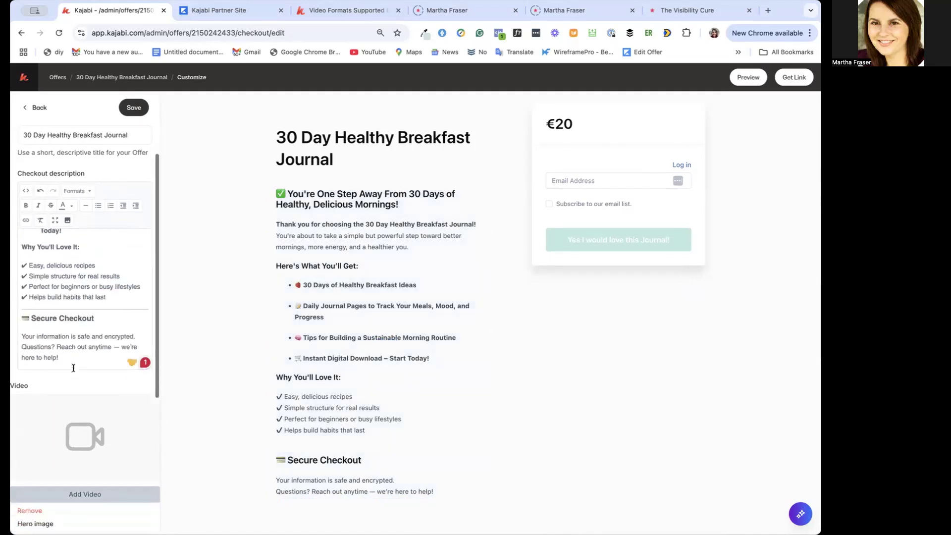
pyautogui.scroll(1, 81, 249)
pyautogui.scroll(-1, 81, 249)
pyautogui.doubleClick(118, 244)
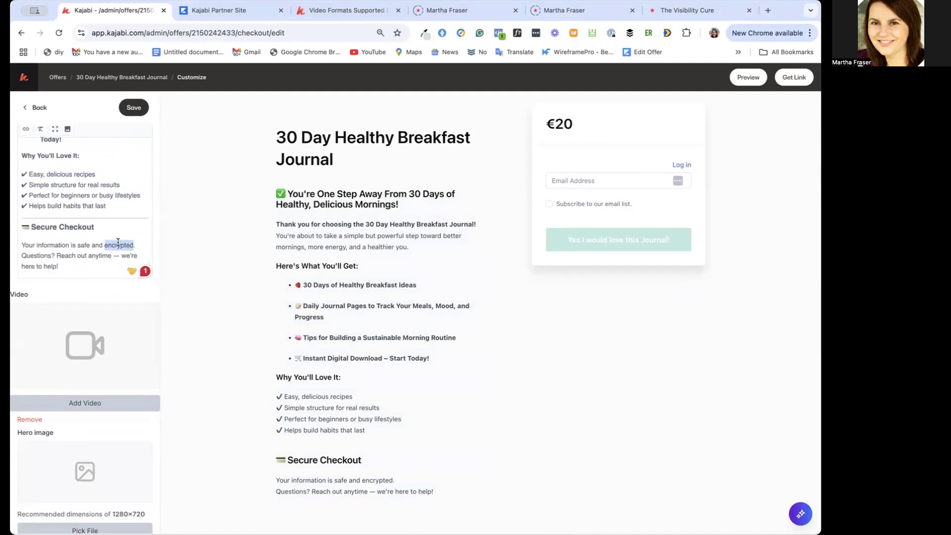
pyautogui.press('BackSpace')
pyautogui.press('BackSpace')
pyautogui.press('BackSpace')
pyautogui.press('BackSpace')
pyautogui.click(112, 256)
pyautogui.write('on social media')
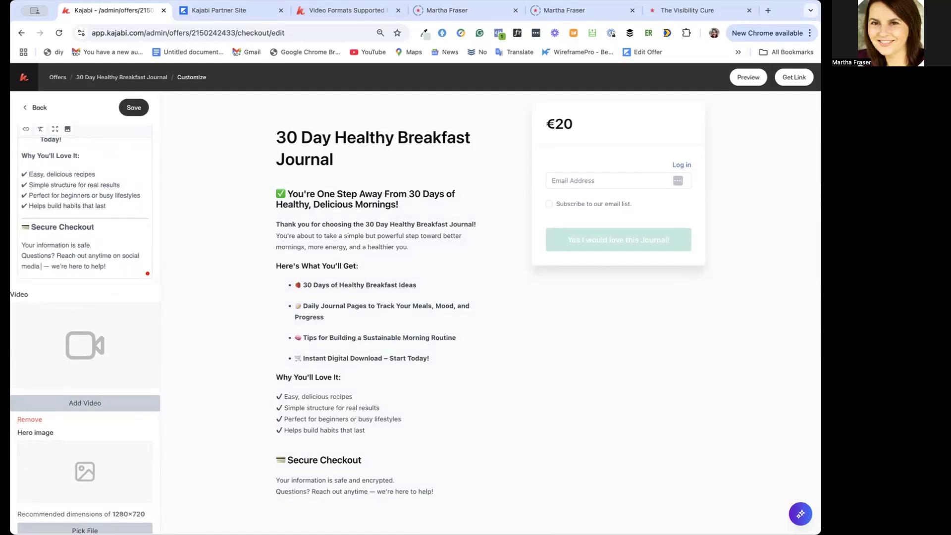
pyautogui.press('BackSpace')
pyautogui.click(133, 108)
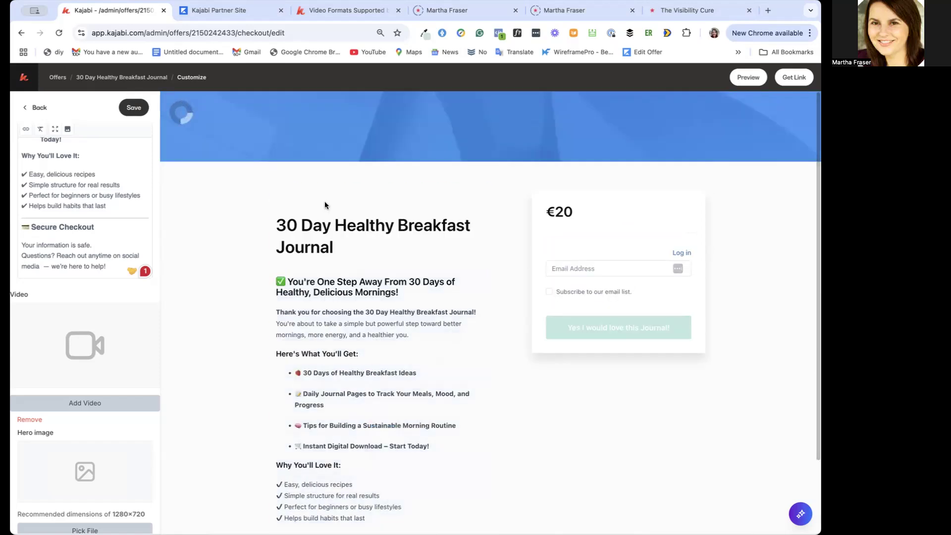
# Examine the updated checkout description, the video, hero image and testimonials settings, and the blank new testimonial form
pyautogui.scroll(5, 103, 200)
pyautogui.scroll(3, 102, 201)
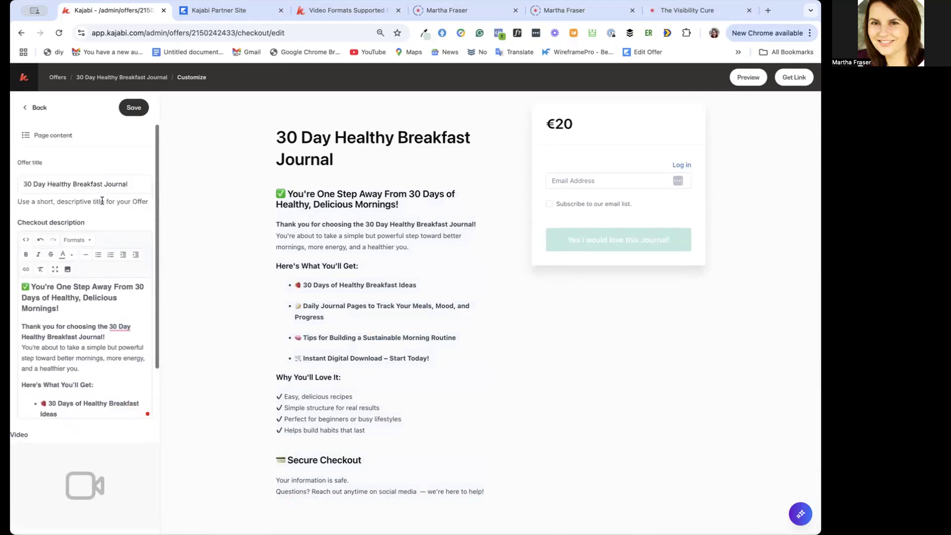
pyautogui.scroll(-5, 70, 289)
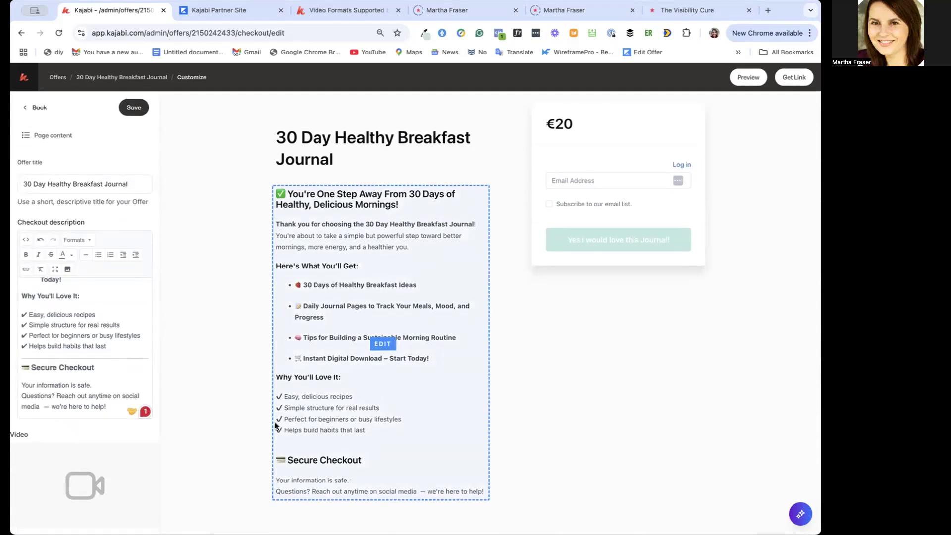
pyautogui.scroll(-5, 81, 438)
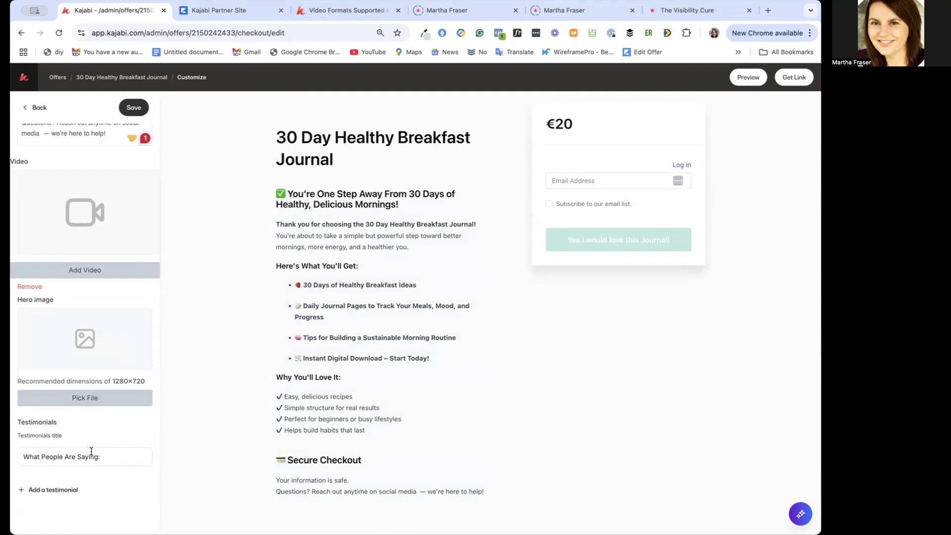
pyautogui.click(110, 458)
pyautogui.click(54, 491)
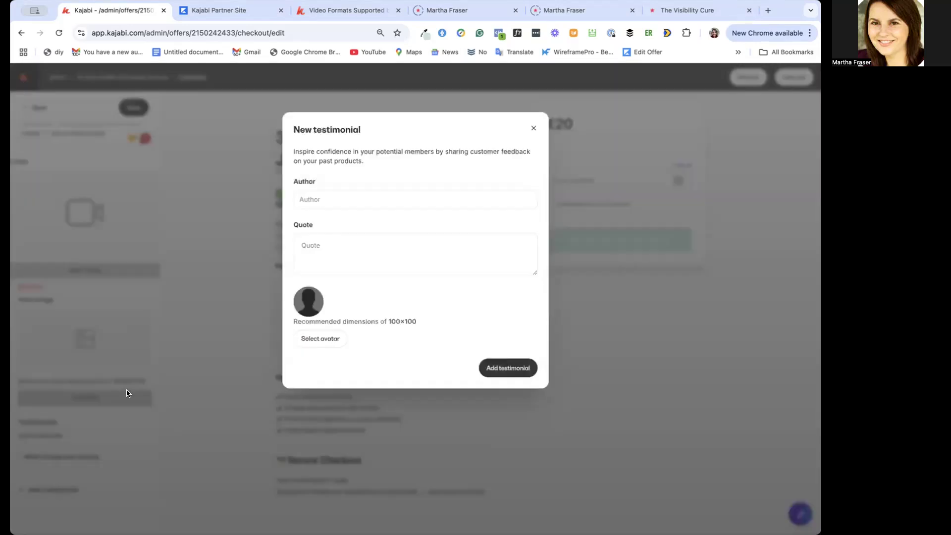
pyautogui.click(333, 197)
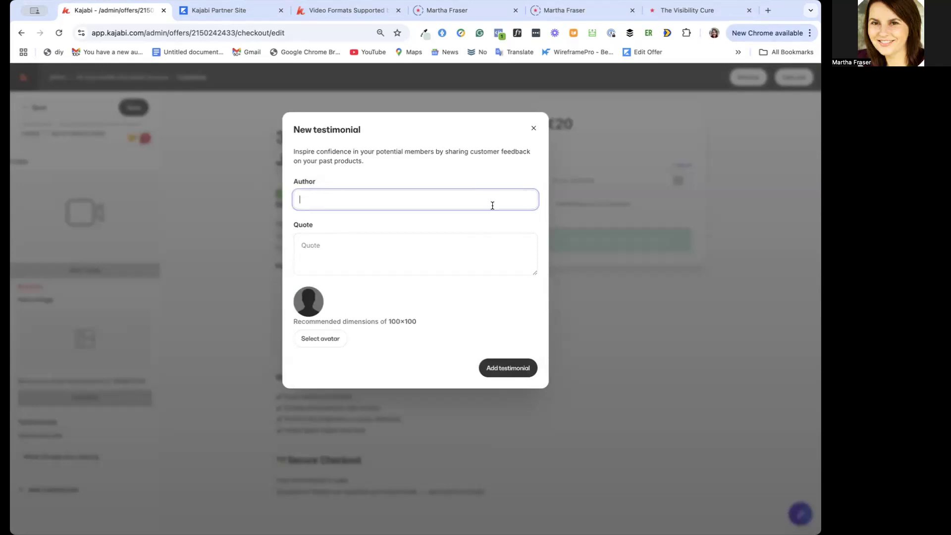
pyautogui.click(534, 128)
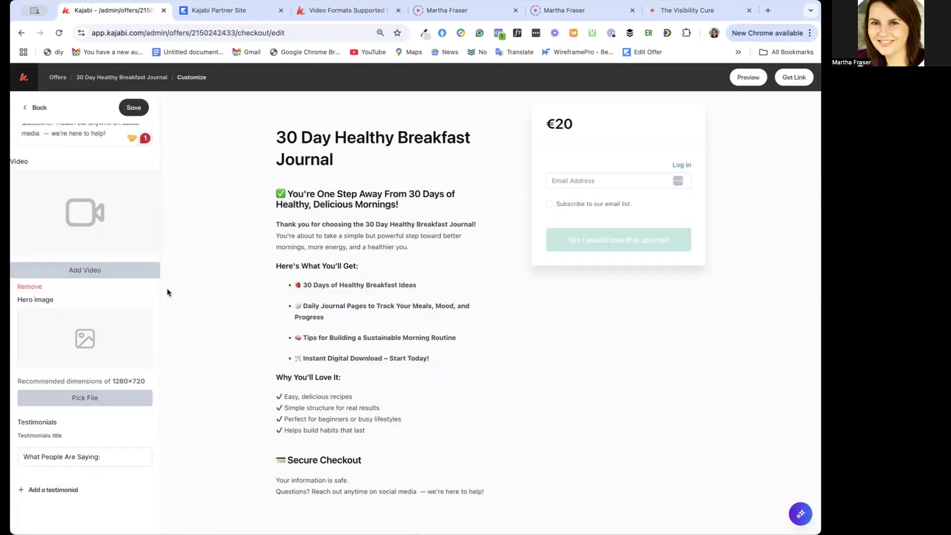
pyautogui.scroll(6, 72, 202)
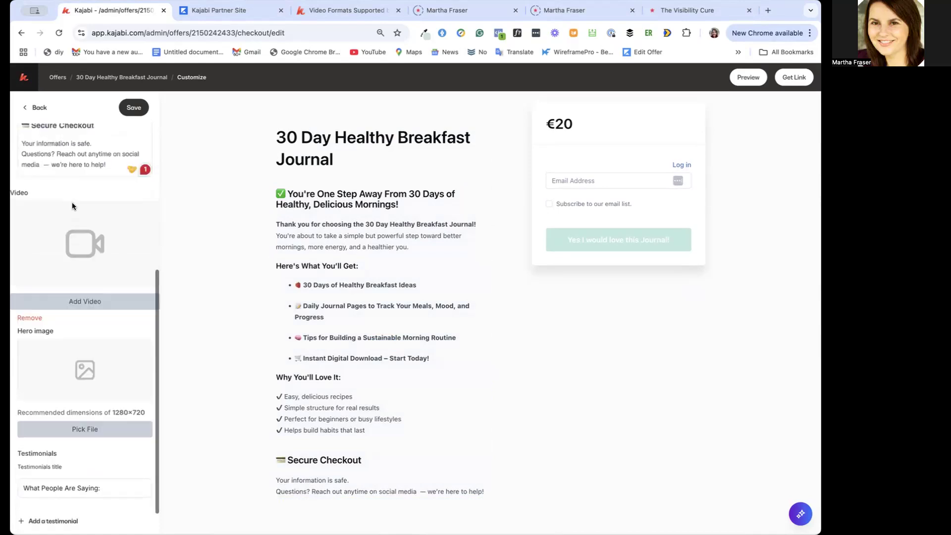
# In the checkout design, change the action button color to purple, disable the banner image and save
pyautogui.click(35, 108)
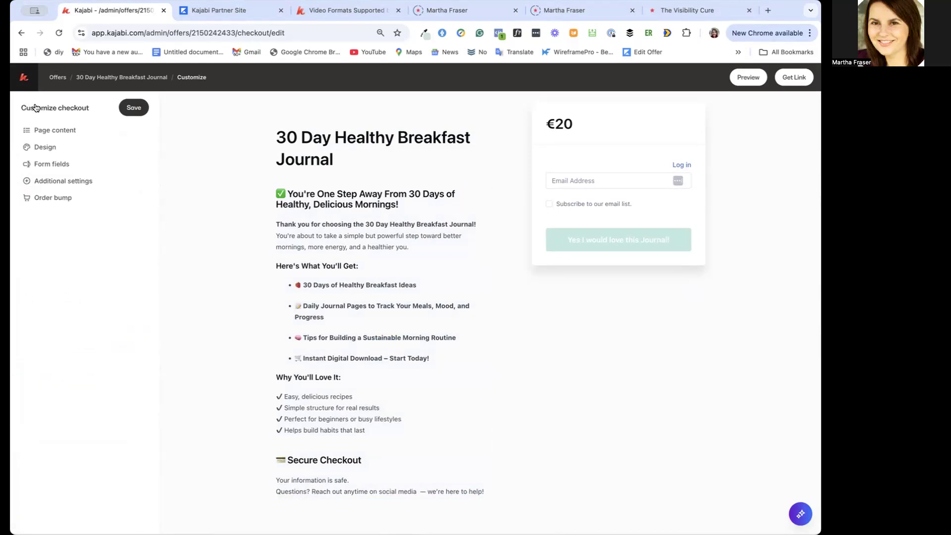
pyautogui.click(47, 147)
pyautogui.click(24, 164)
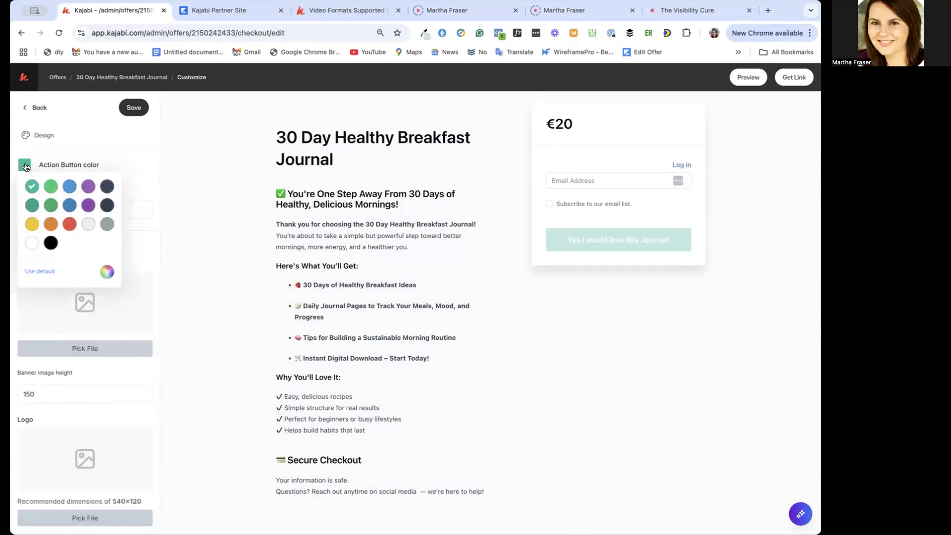
pyautogui.click(87, 187)
pyautogui.click(82, 151)
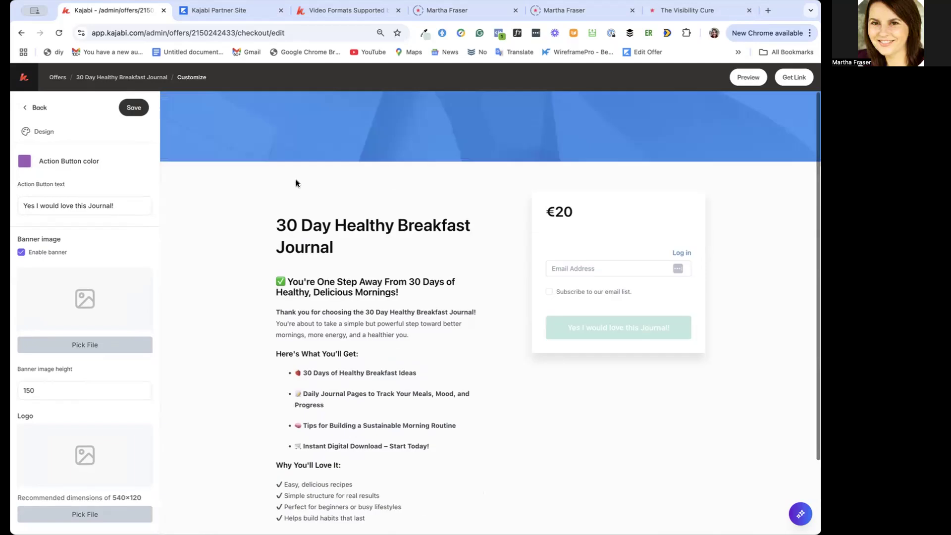
pyautogui.click(20, 252)
pyautogui.click(134, 108)
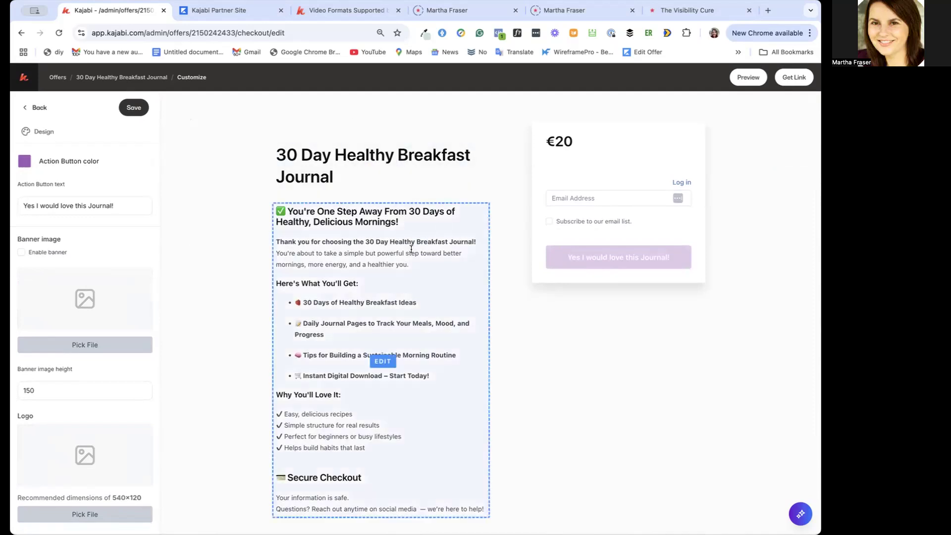
pyautogui.scroll(-1, 466, 340)
pyautogui.scroll(1, 465, 338)
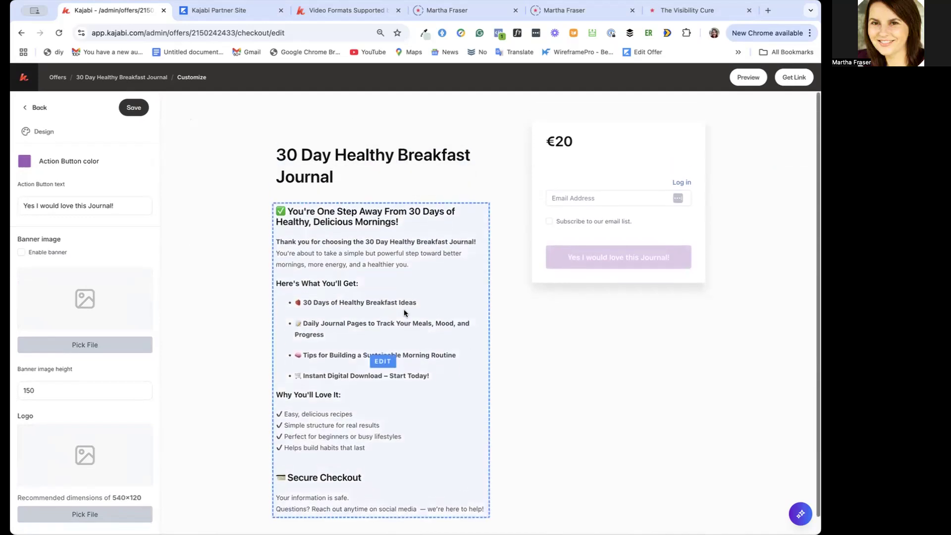
pyautogui.click(133, 108)
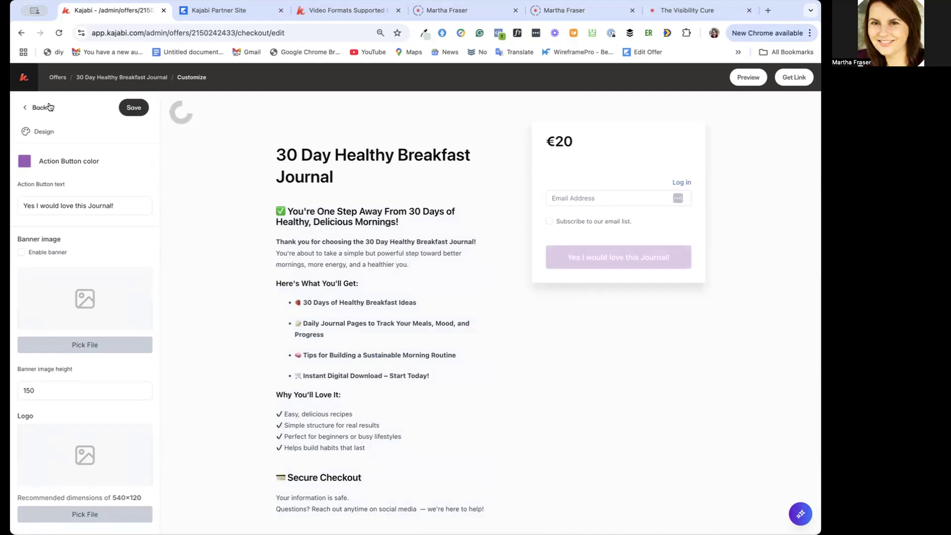
pyautogui.click(40, 108)
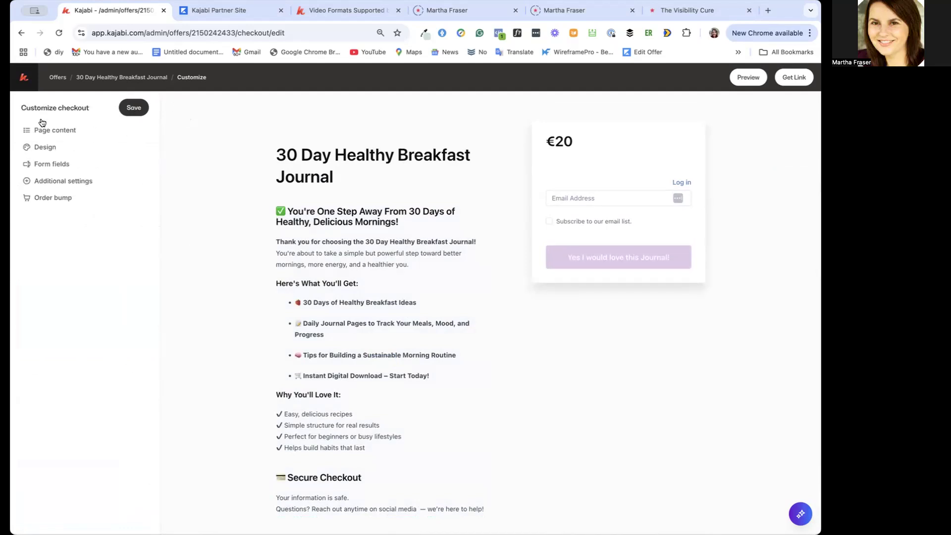
pyautogui.click(53, 130)
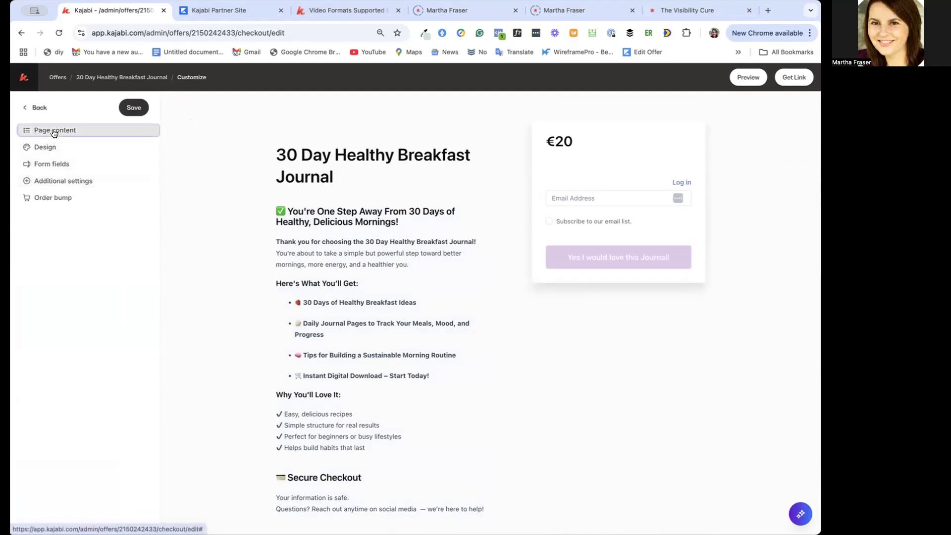
pyautogui.scroll(-5, 64, 327)
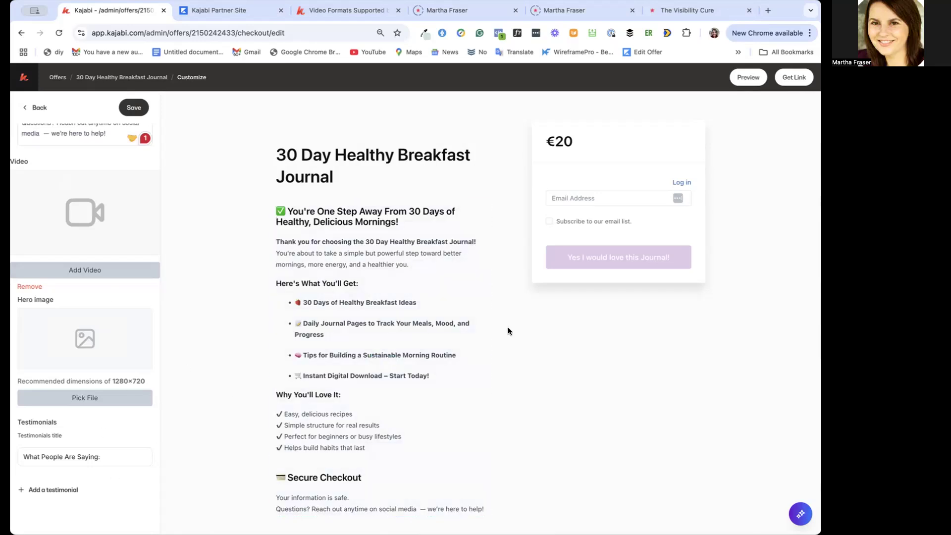
pyautogui.scroll(5, 84, 209)
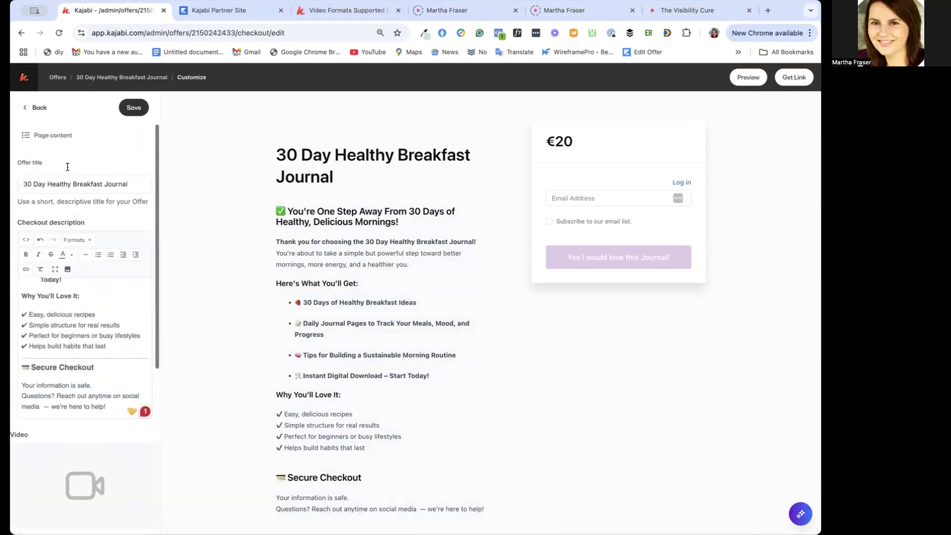
pyautogui.click(38, 107)
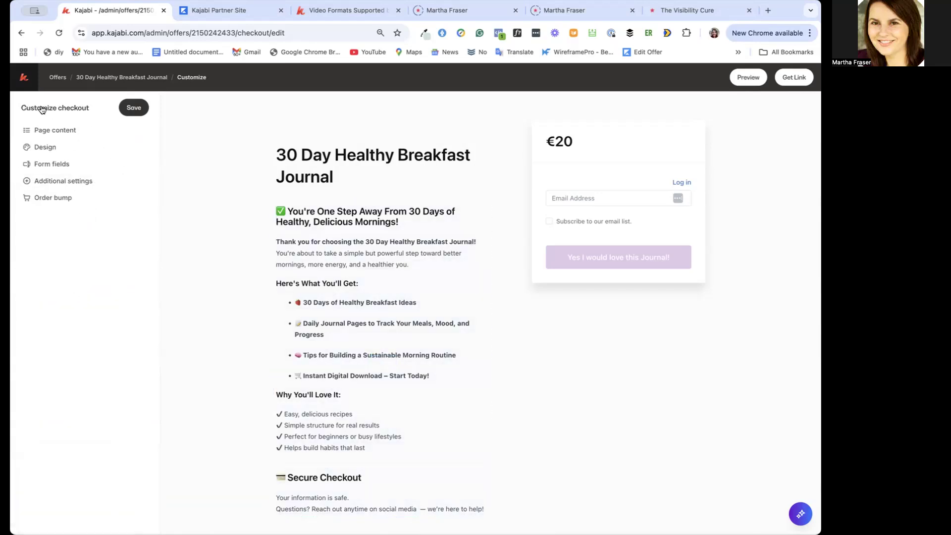
# Enable collecting the customer's name in the checkout form fields, and look at the custom field option without adding one
pyautogui.click(55, 164)
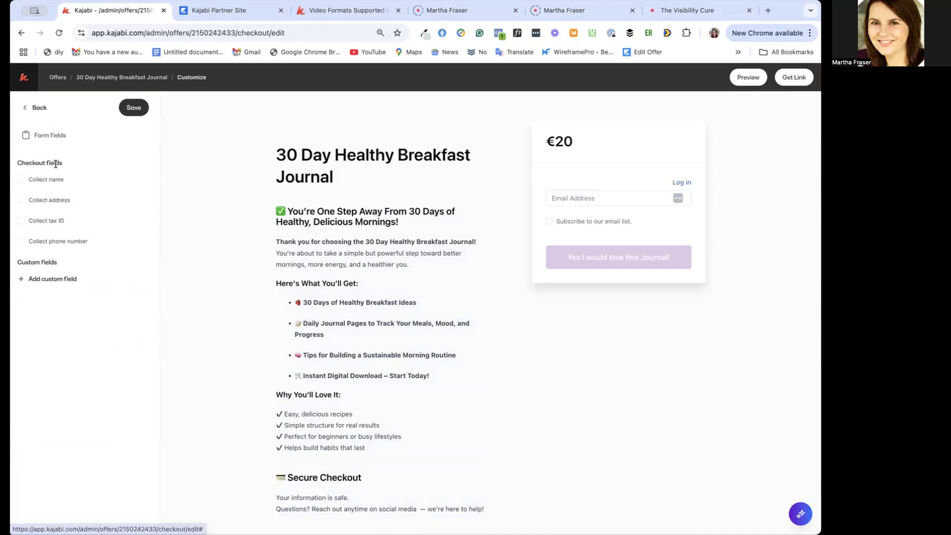
pyautogui.click(21, 180)
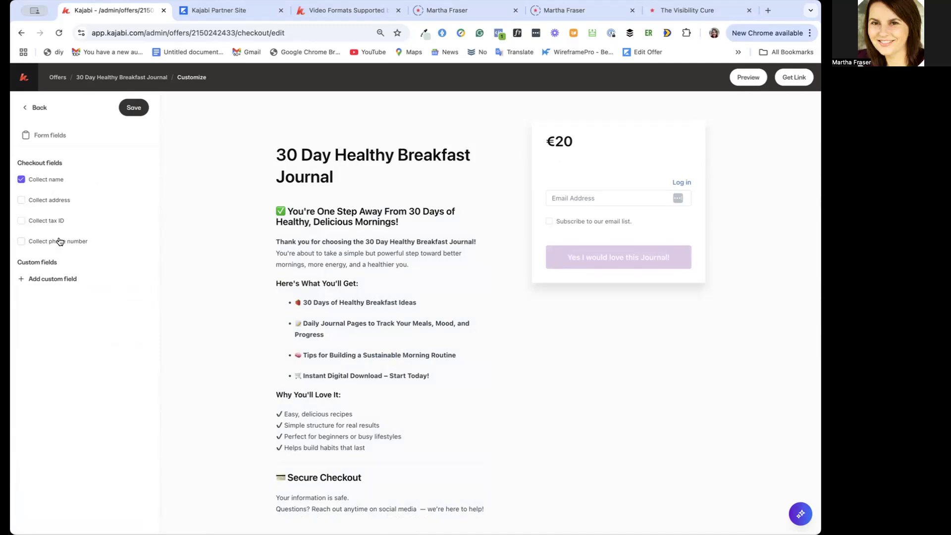
pyautogui.click(54, 275)
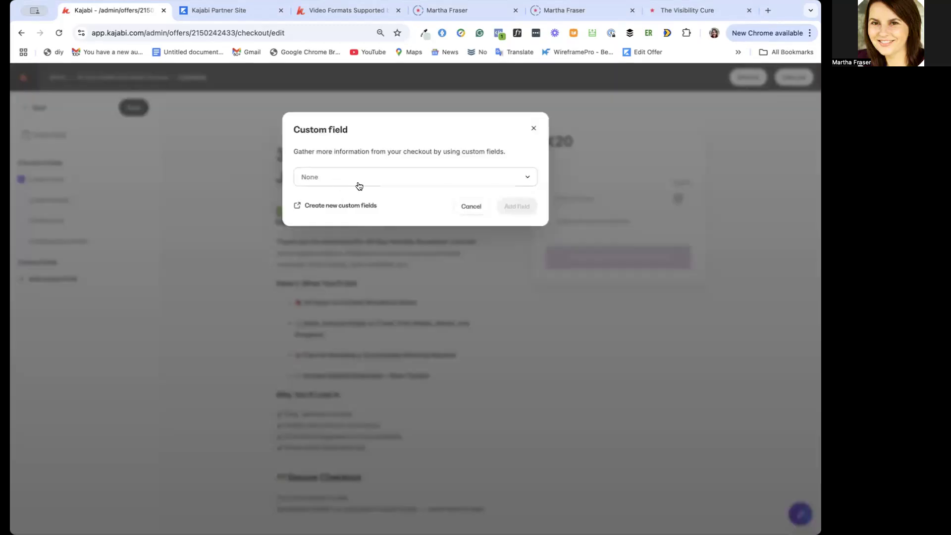
pyautogui.click(471, 208)
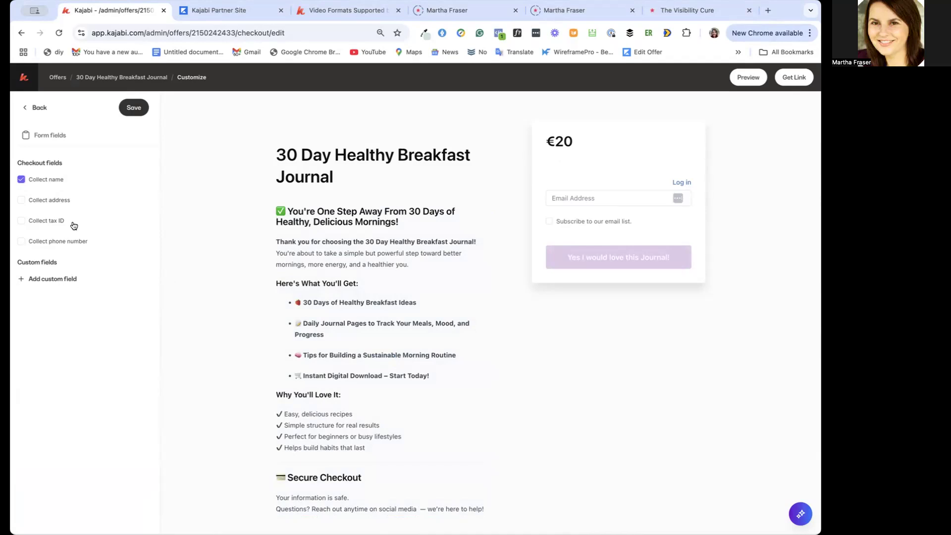
pyautogui.click(39, 109)
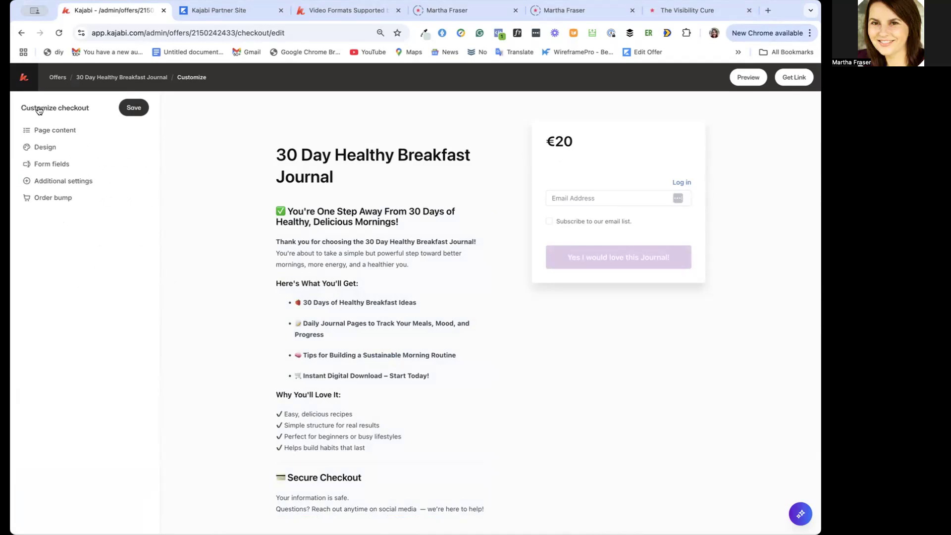
# Set the mobile layout to checkout form on bottom in the additional settings, leave the footer navbar unselected, and save
pyautogui.click(64, 182)
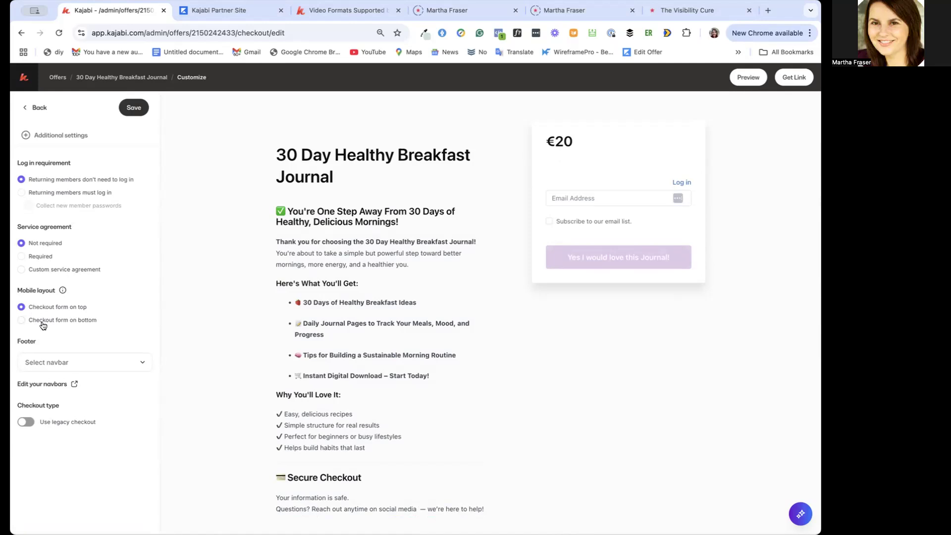
pyautogui.click(21, 322)
pyautogui.click(110, 367)
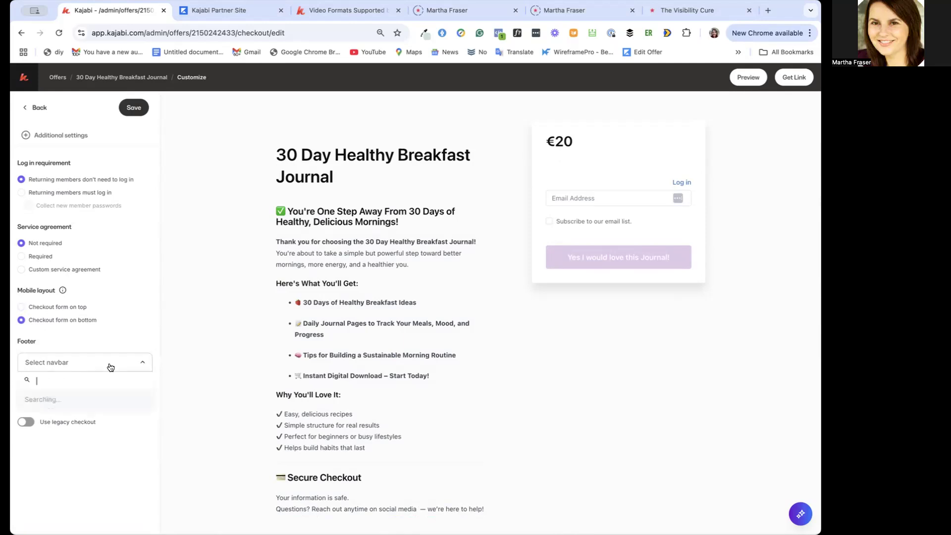
pyautogui.click(110, 367)
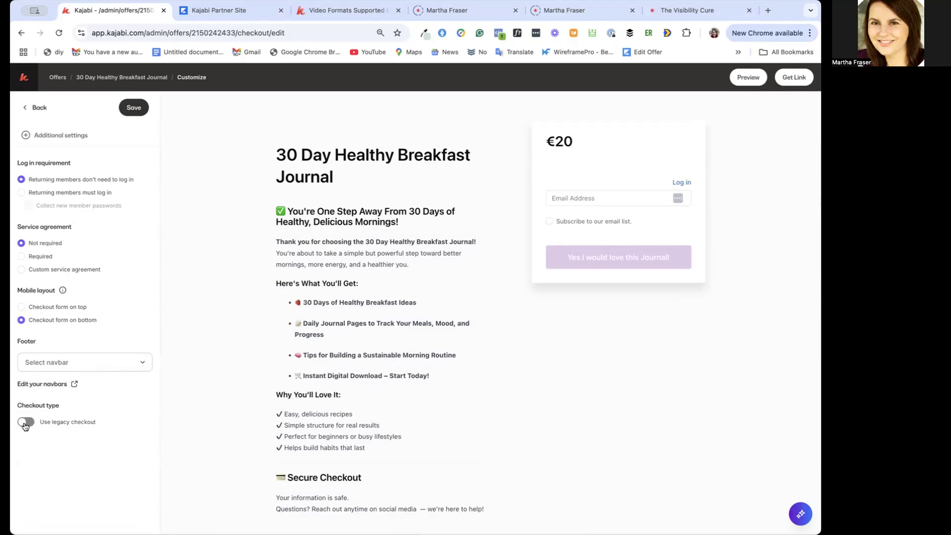
pyautogui.click(134, 108)
pyautogui.click(38, 108)
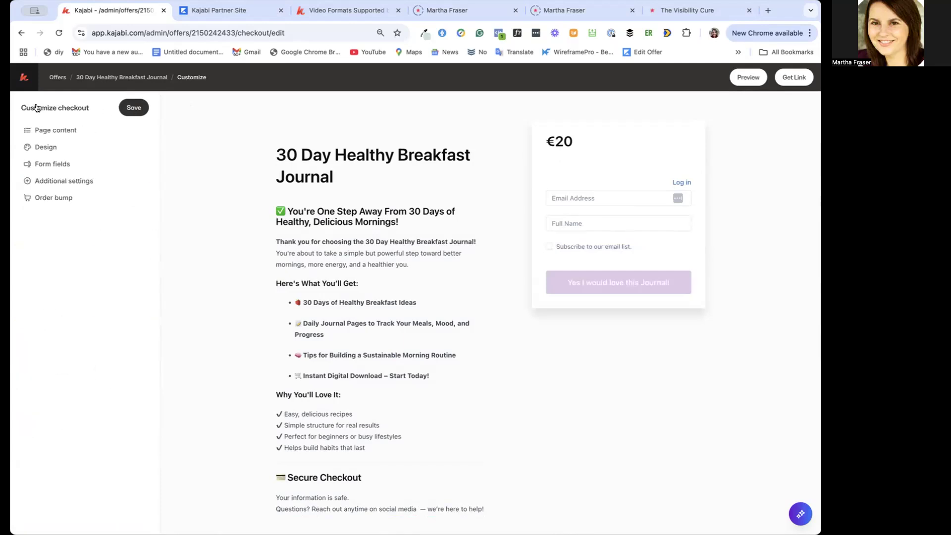
pyautogui.click(55, 182)
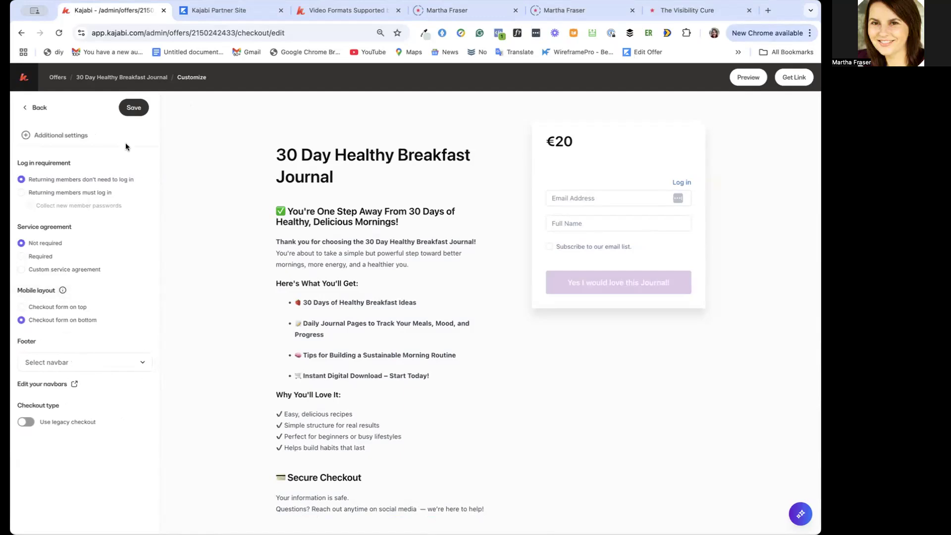
# Look at the journal checkout's order bump settings without selecting an offer, and save the checkout page
pyautogui.click(37, 107)
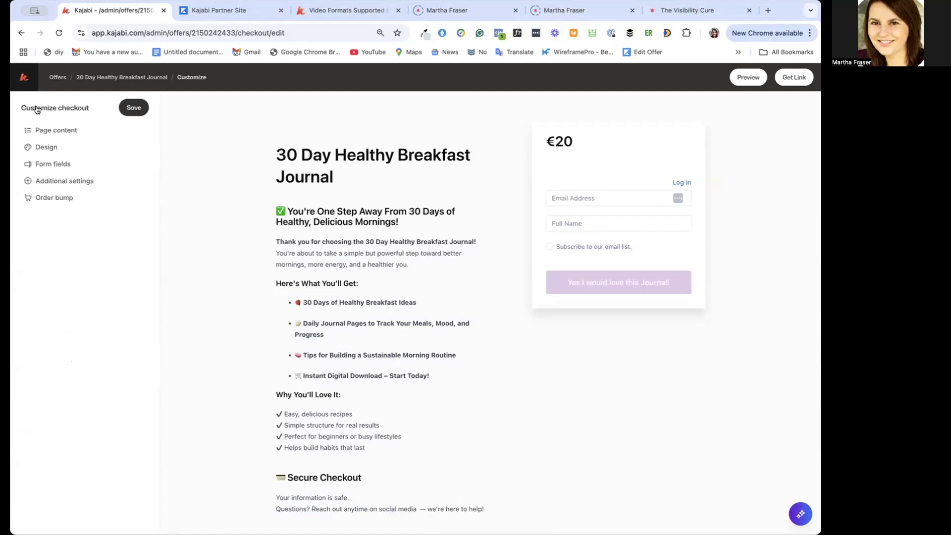
pyautogui.click(57, 197)
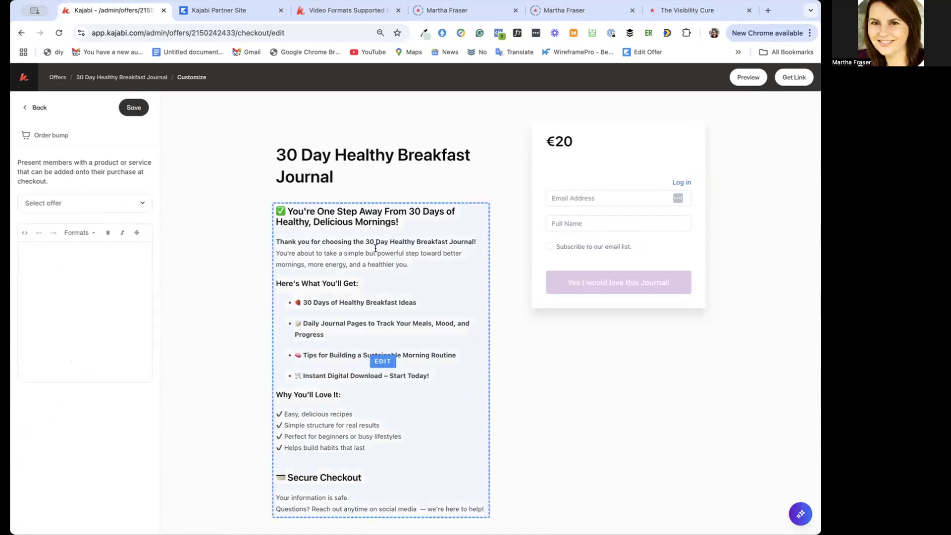
pyautogui.click(29, 107)
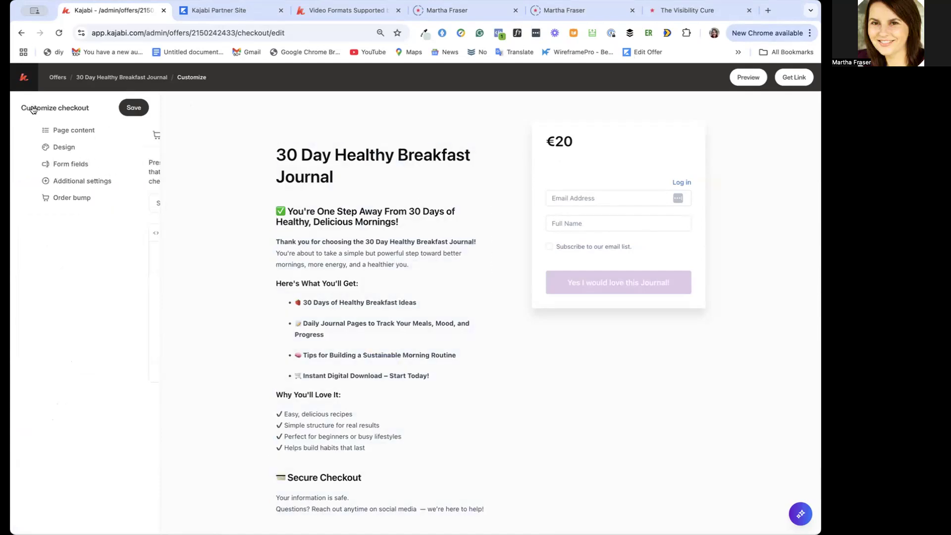
pyautogui.click(137, 109)
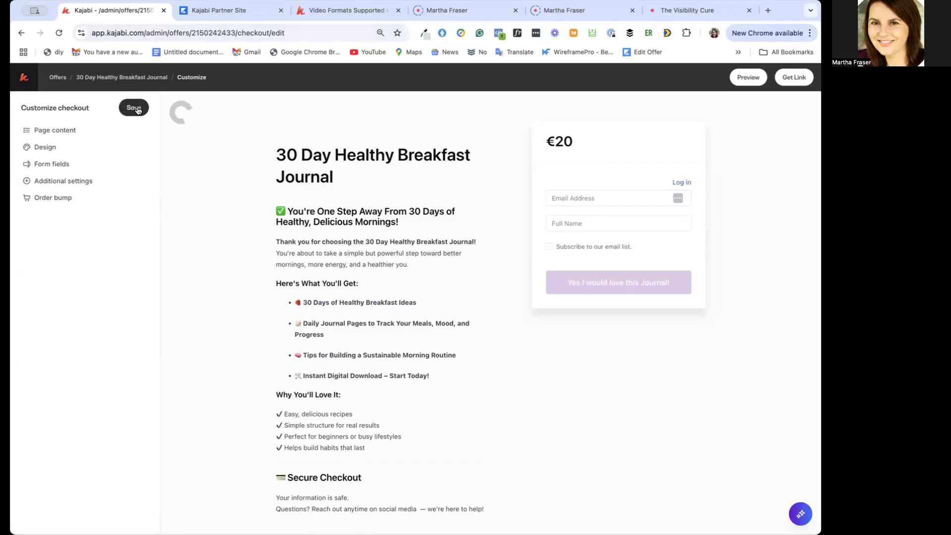
# Return to the offers list, open the 30 Healthy Breakfast Course offer and view its upsells
pyautogui.click(57, 78)
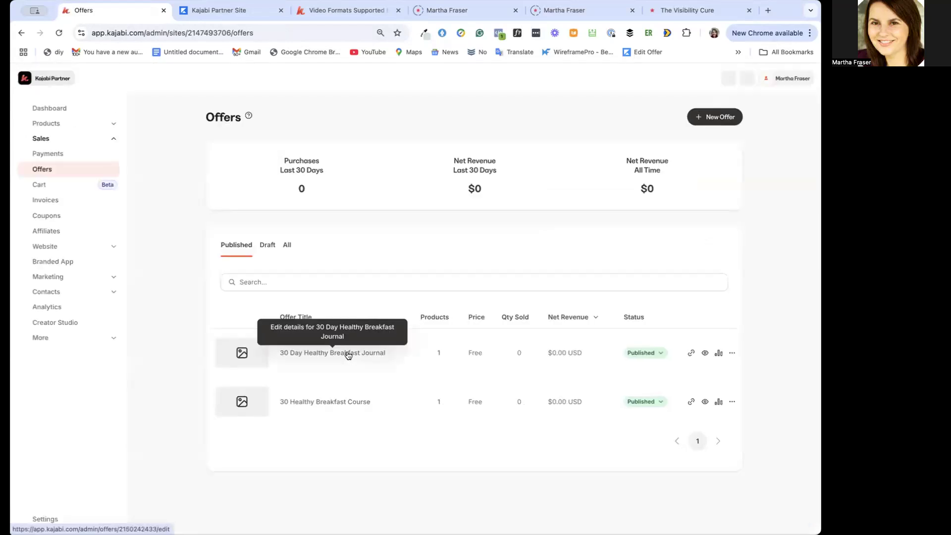
pyautogui.click(337, 407)
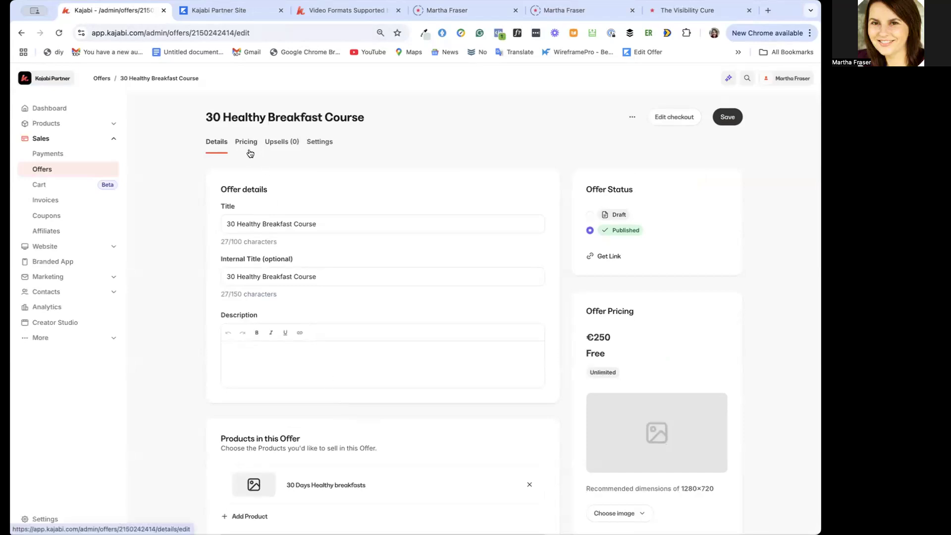
pyautogui.click(285, 144)
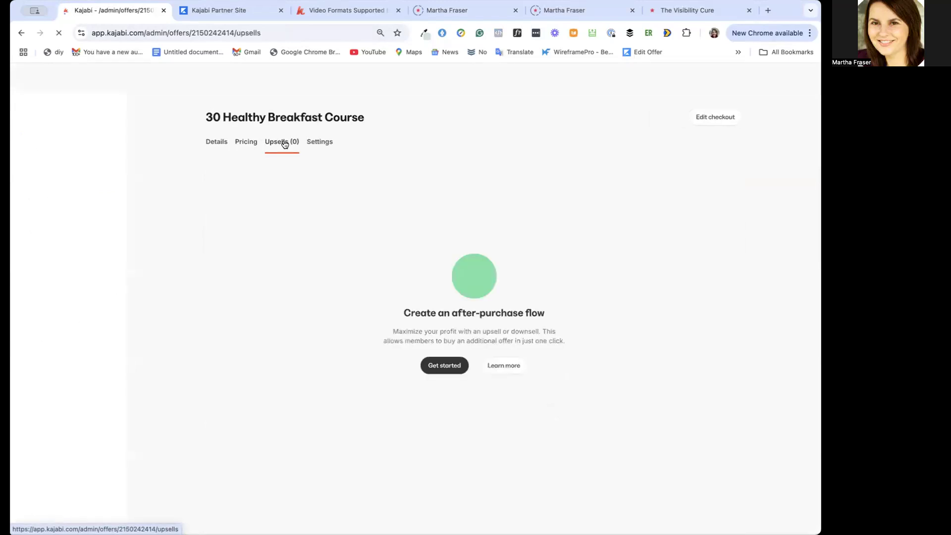
# Try to insert "Day" after 30 in the course offer's title and internal title, leaving the details without saving
pyautogui.click(213, 144)
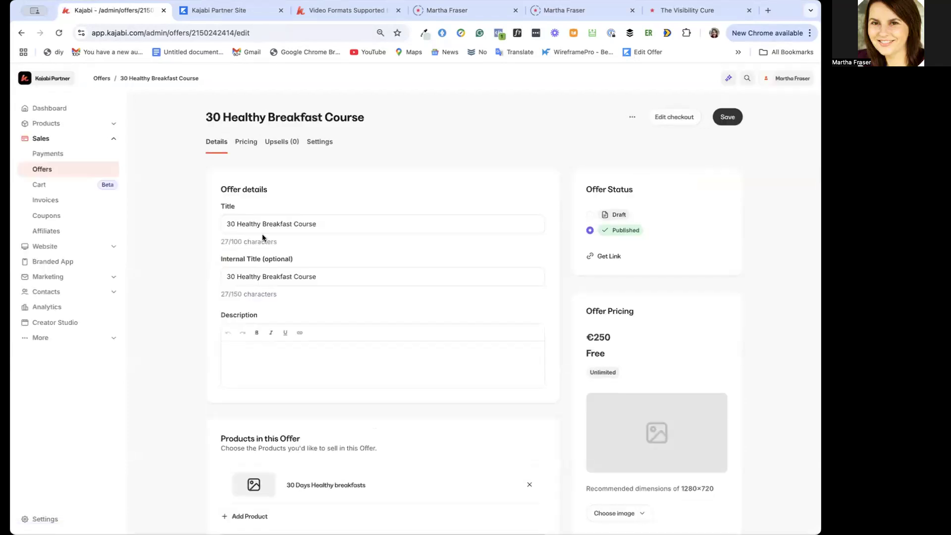
pyautogui.click(238, 223)
pyautogui.write('Day')
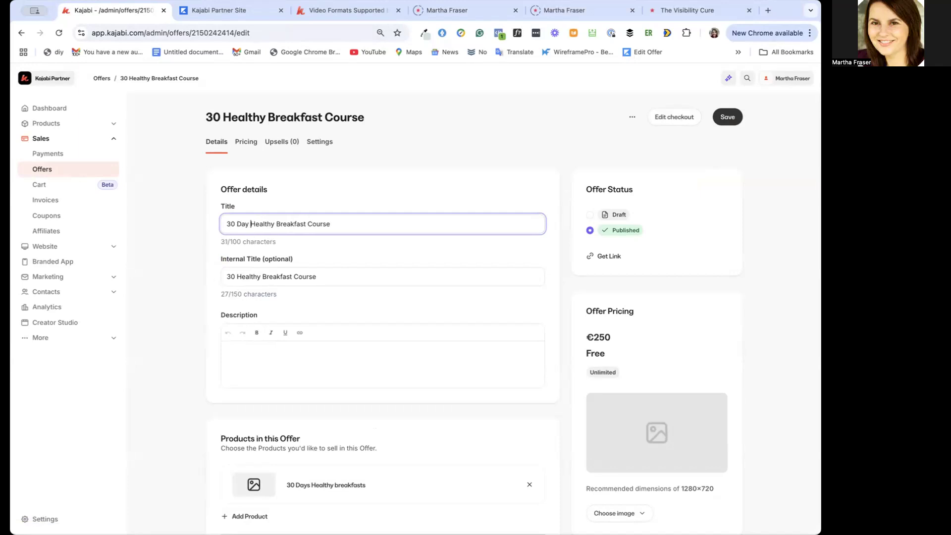
pyautogui.click(237, 277)
pyautogui.write('Day')
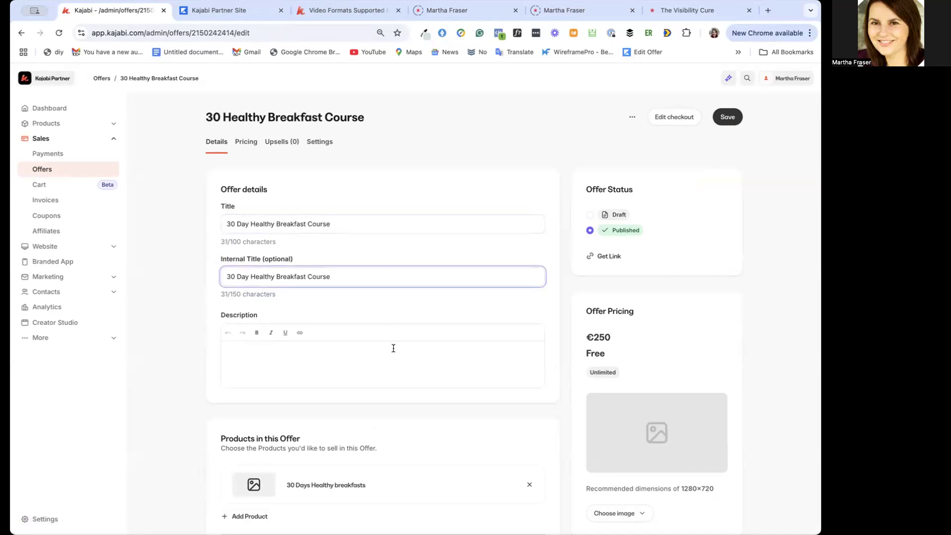
pyautogui.scroll(-4, 393, 347)
pyautogui.scroll(-5, 393, 351)
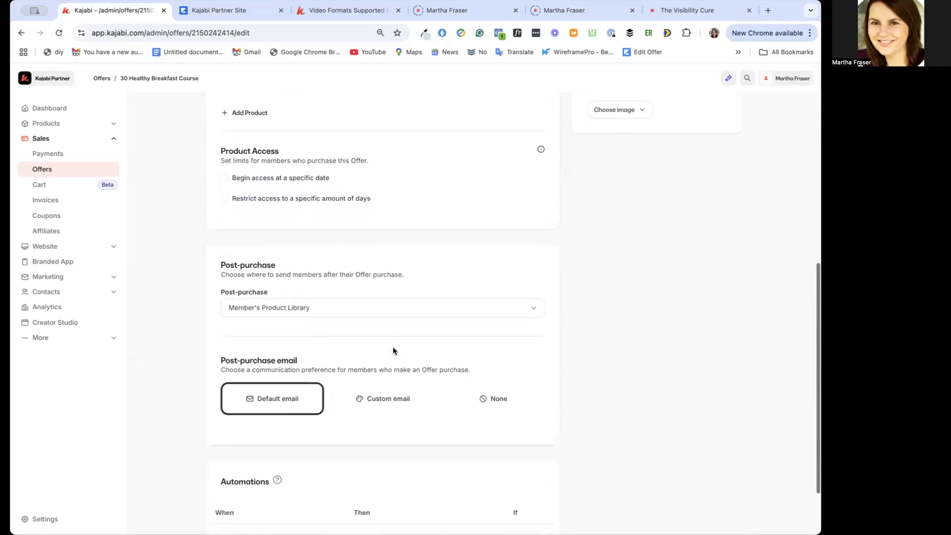
pyautogui.scroll(9, 393, 351)
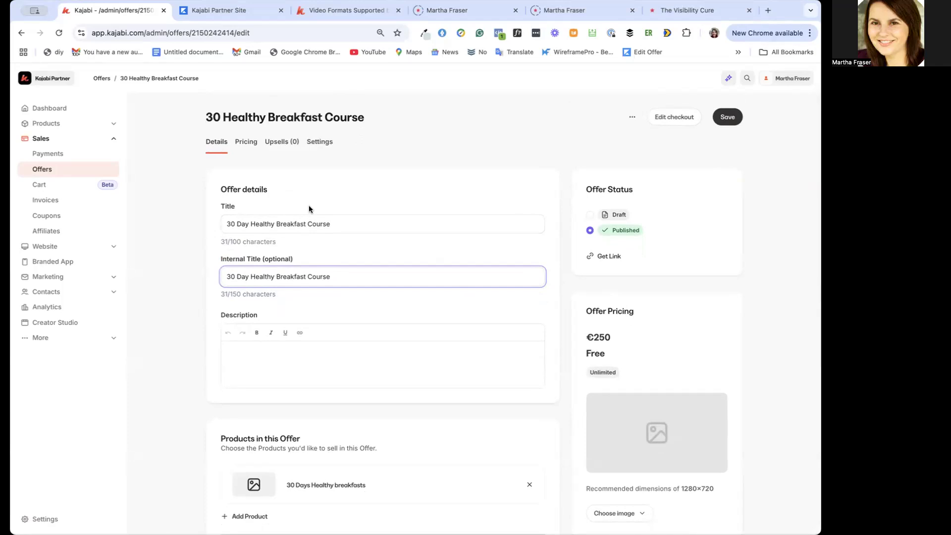
pyautogui.click(275, 143)
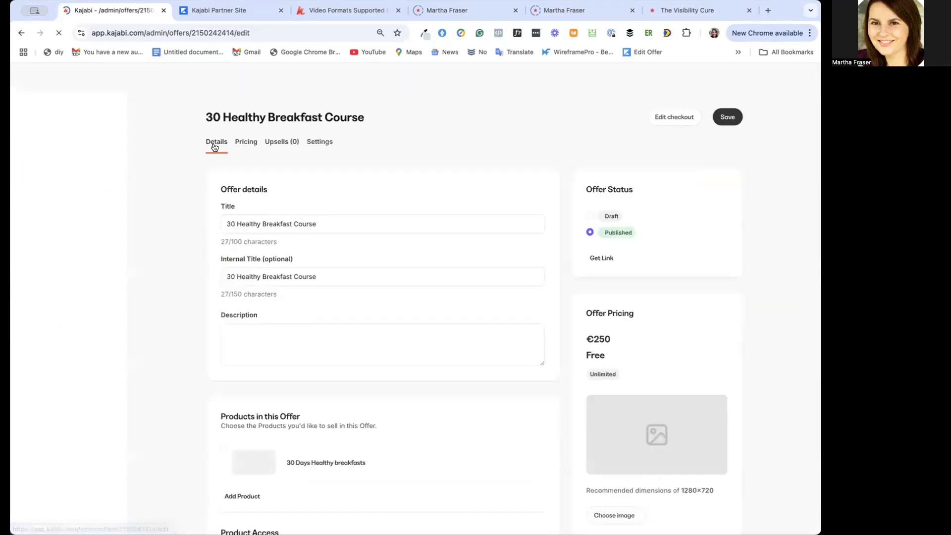
# Set the course offer's title and internal title to "30 Day Healthy Breakfast Course" and save
pyautogui.click(235, 223)
pyautogui.write('Day')
pyautogui.click(237, 275)
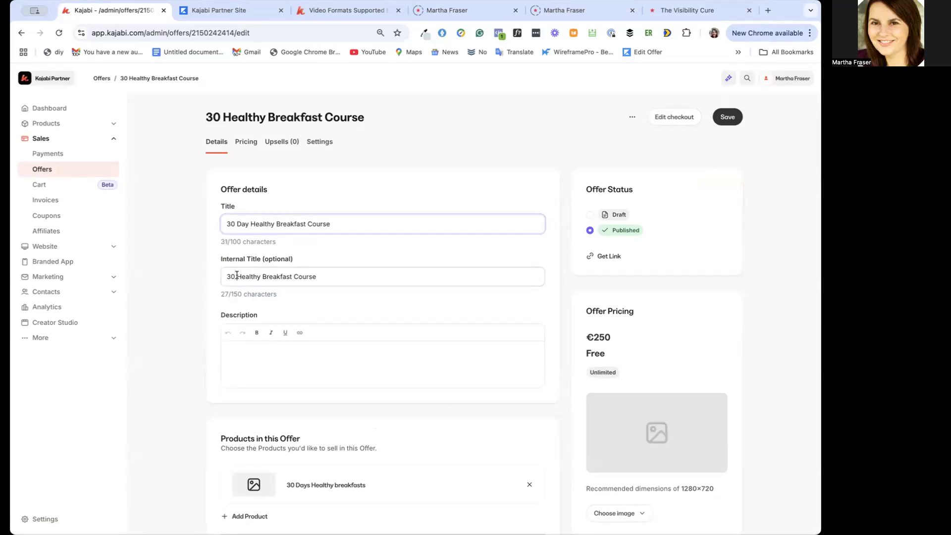
pyautogui.write('Day')
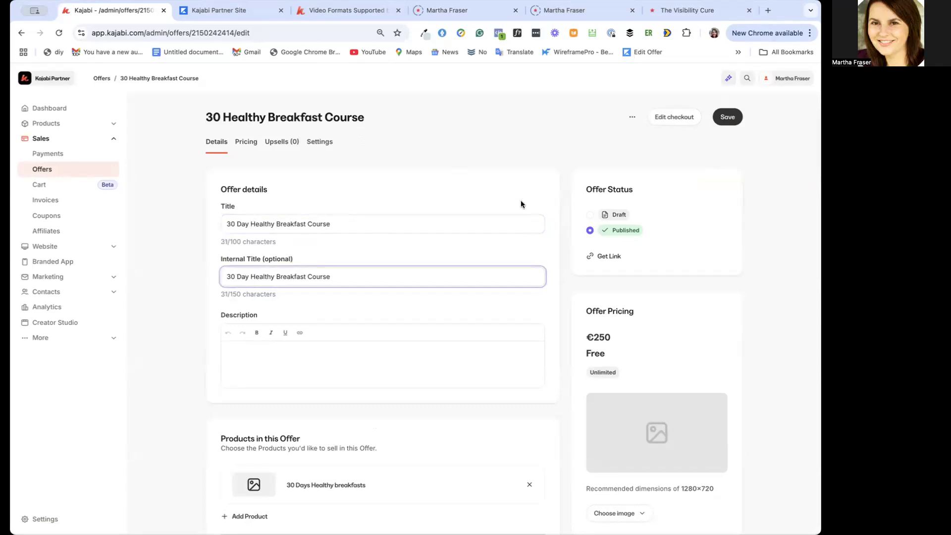
pyautogui.click(736, 118)
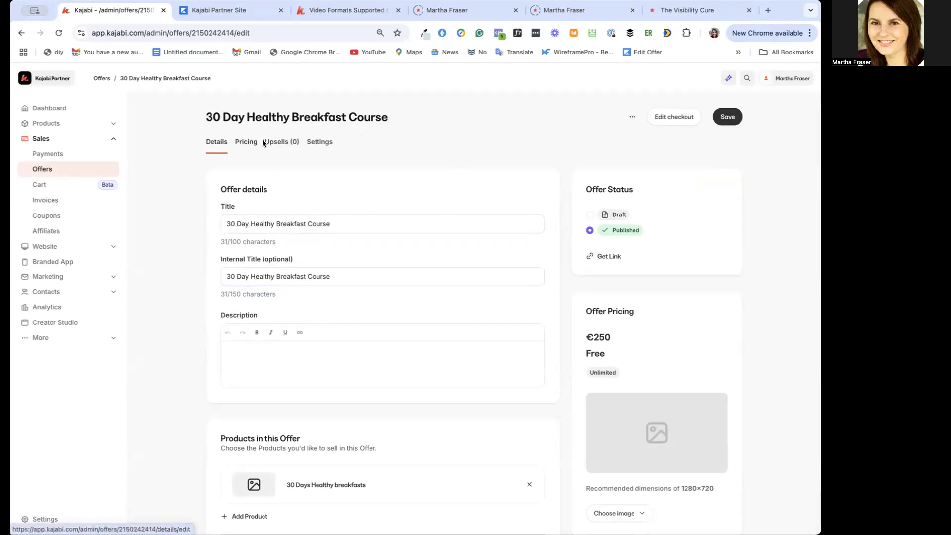
# Start an upsell on the course offer for the 30 Day Healthy Breakfast Journal offer and title it "30 Day Healthy Breakfast Journal"
pyautogui.click(244, 143)
pyautogui.click(278, 143)
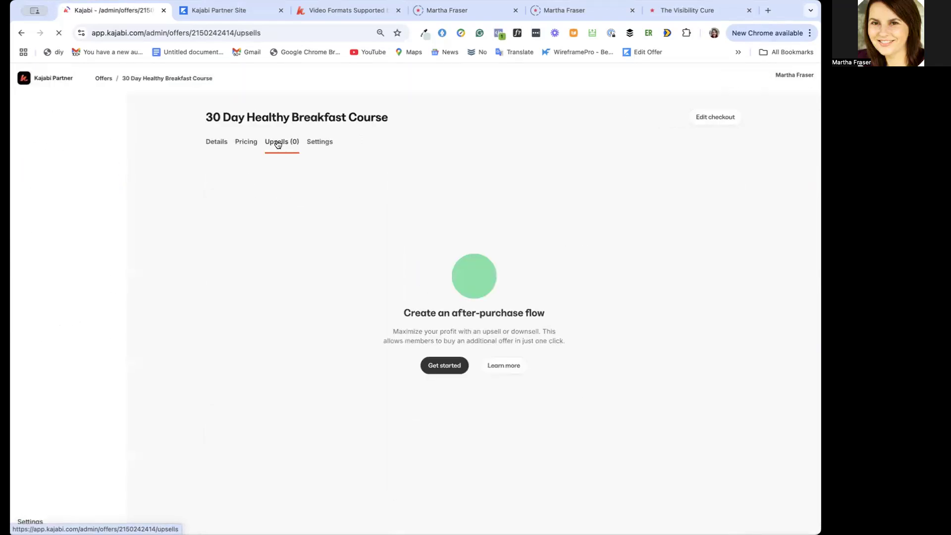
pyautogui.click(444, 367)
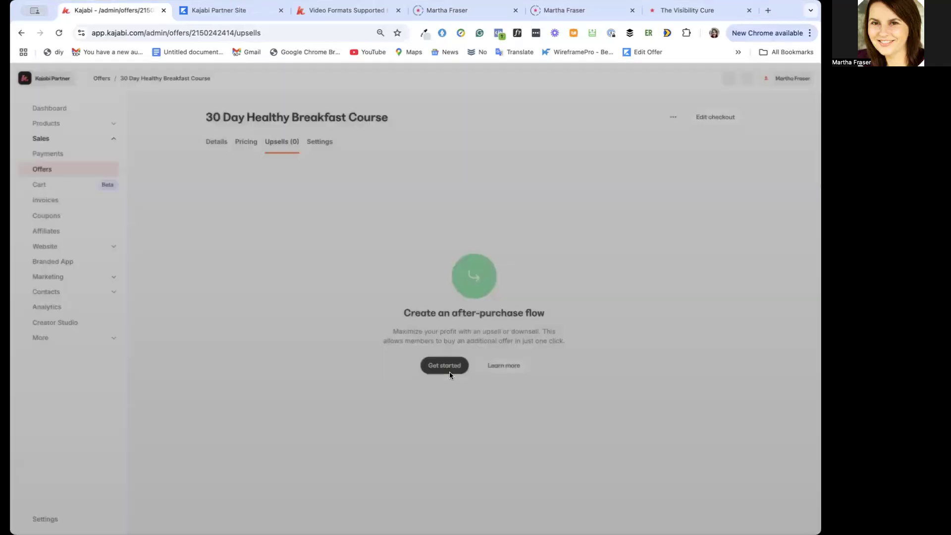
pyautogui.click(408, 178)
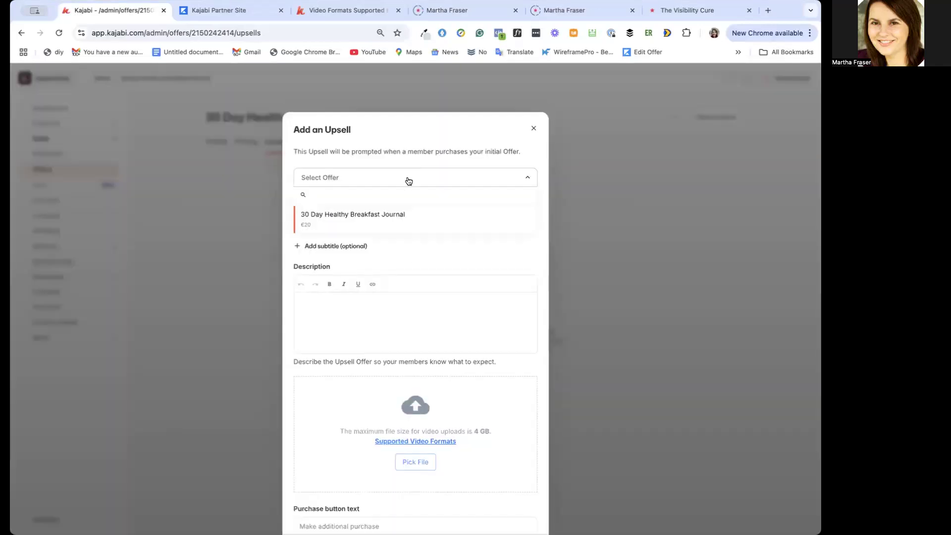
pyautogui.click(369, 217)
pyautogui.click(341, 223)
pyautogui.write('30 Day Healthy')
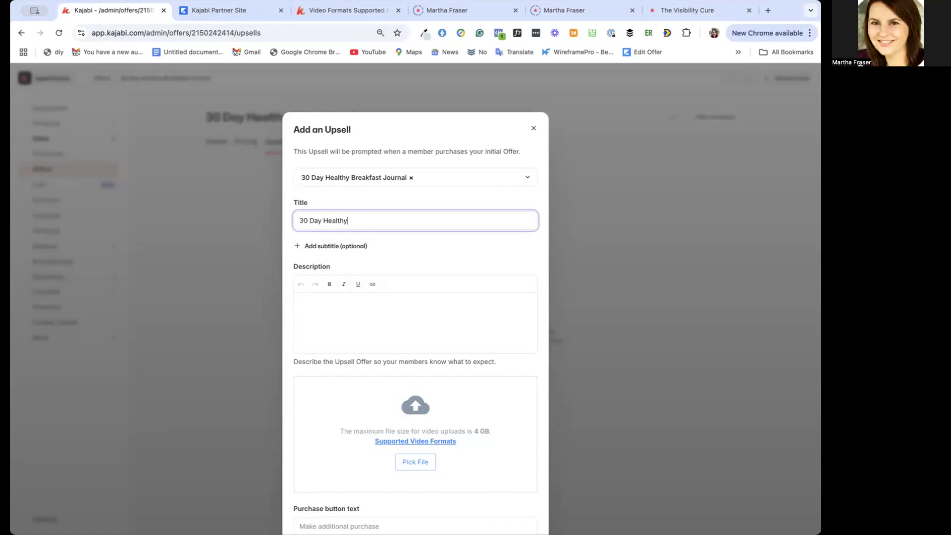
pyautogui.write(' Breakfast Journa')
# Paste the upsell description starting "Jumpstart your mornings with the 30 Day Healthy Breakfast Journal!" and delete "easy, nutritious recipes and" from its second line
pyautogui.click(339, 320)
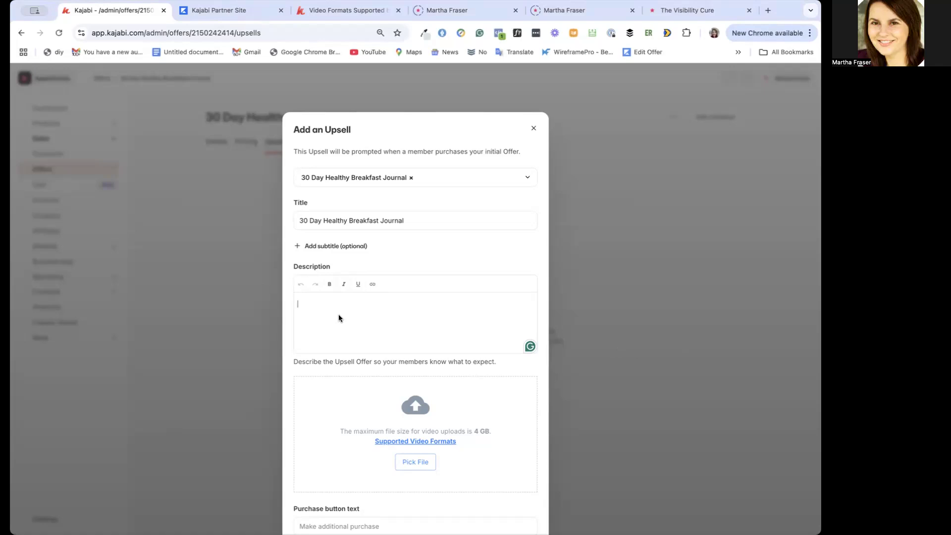
pyautogui.write('Jumpstart your mornings with the 30 Day Healthy Breakfast Journal! Get easy, nutritious recipes and daily journaling to track your progress. Perfect for creating a simple, feel-good morning routine. Download instantly and start your healthy journey today!')
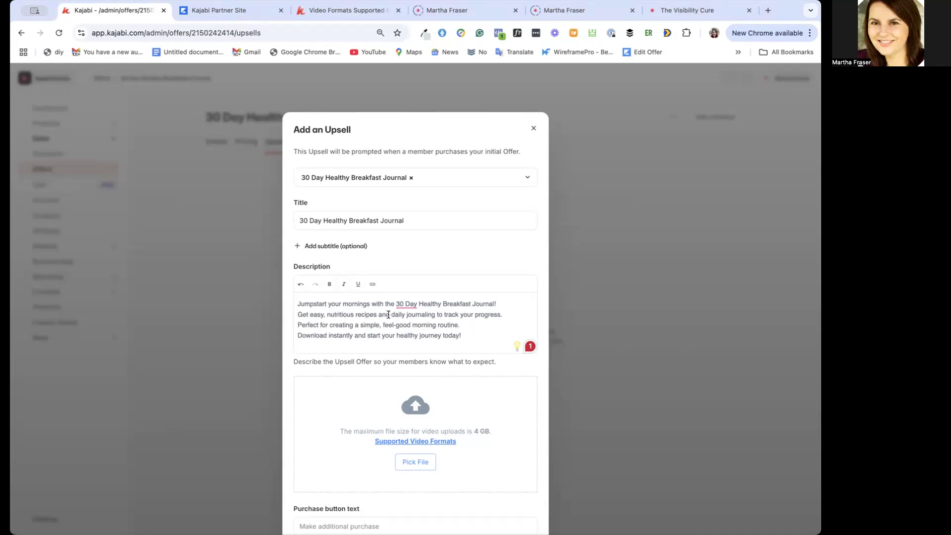
pyautogui.moveTo(390, 315); pyautogui.dragTo(380, 315)
pyautogui.keyDown('shift'); pyautogui.click(309, 314); pyautogui.keyUp('shift')
pyautogui.press('BackSpace')
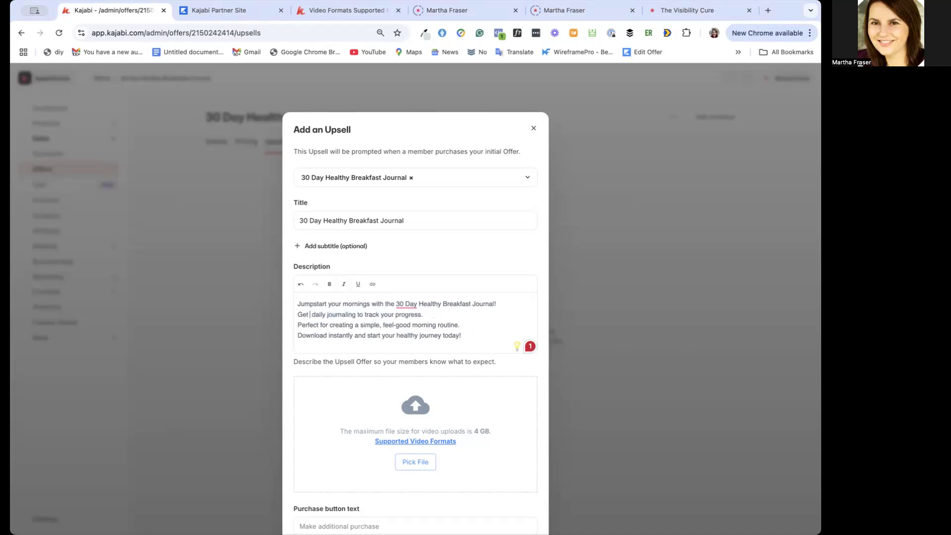
pyautogui.press('BackSpace')
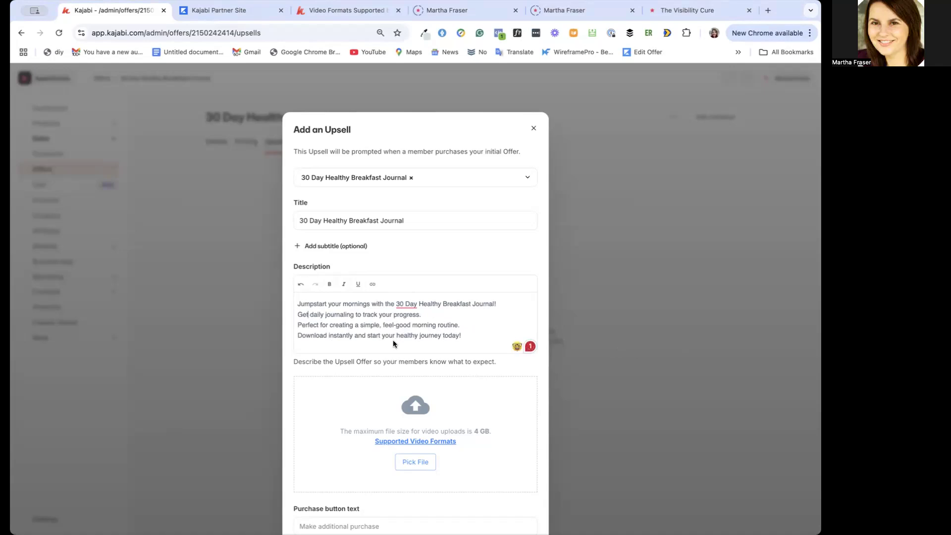
# Keep the default purchase and cancel button texts, add the journal upsell to the after-purchase flow and set it to Active
pyautogui.scroll(-3, 468, 341)
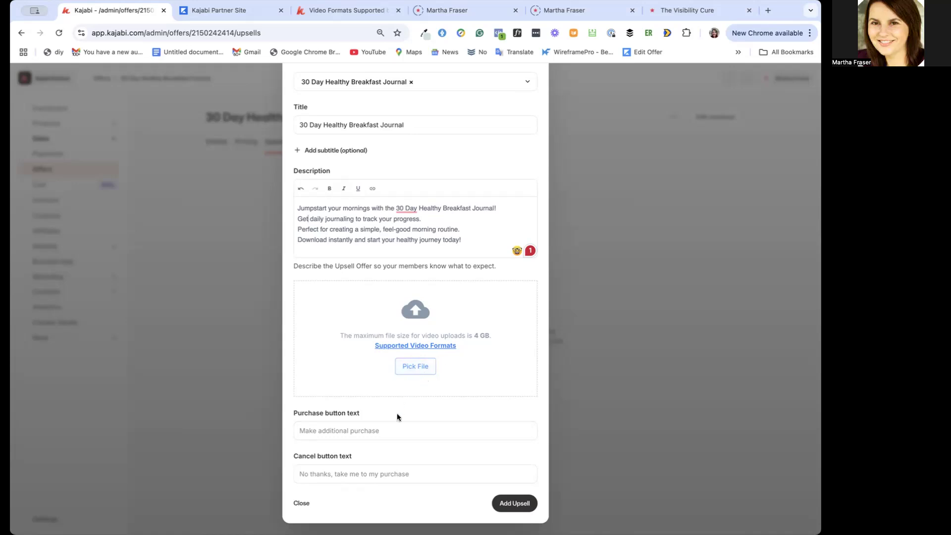
pyautogui.click(324, 432)
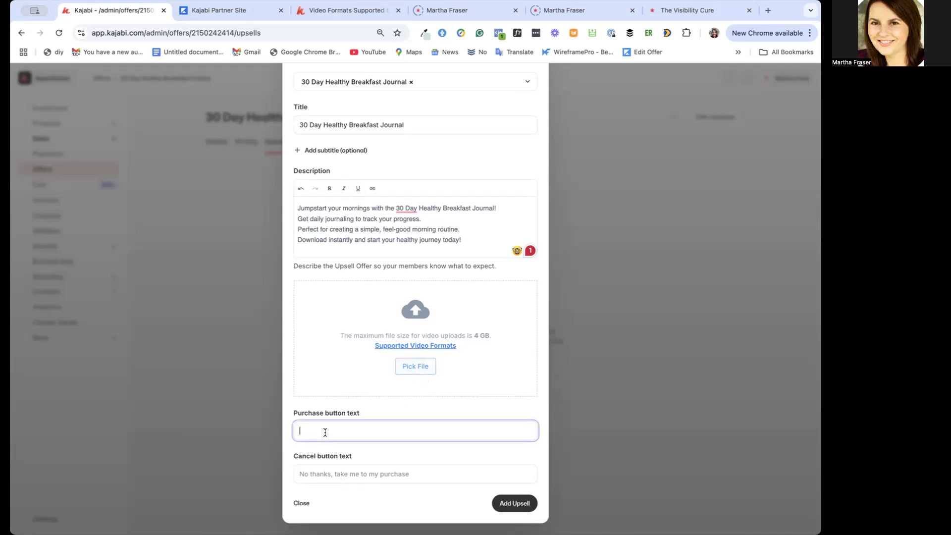
pyautogui.click(430, 405)
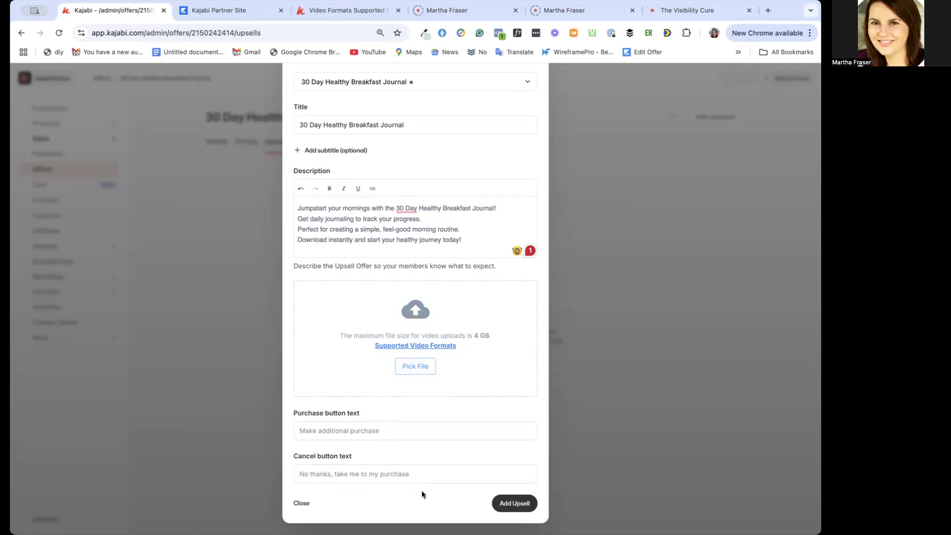
pyautogui.click(517, 503)
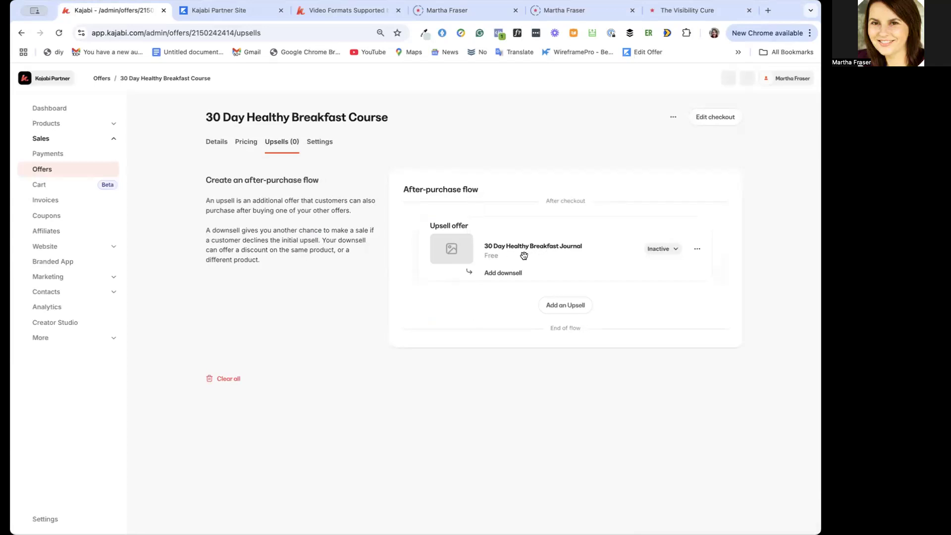
pyautogui.click(676, 252)
pyautogui.click(623, 279)
pyautogui.click(567, 303)
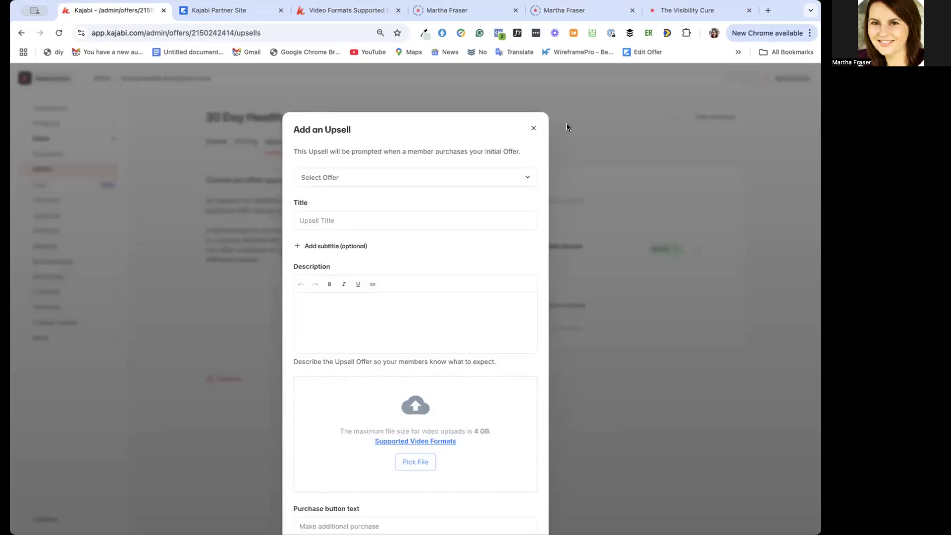
pyautogui.scroll(-2, 557, 214)
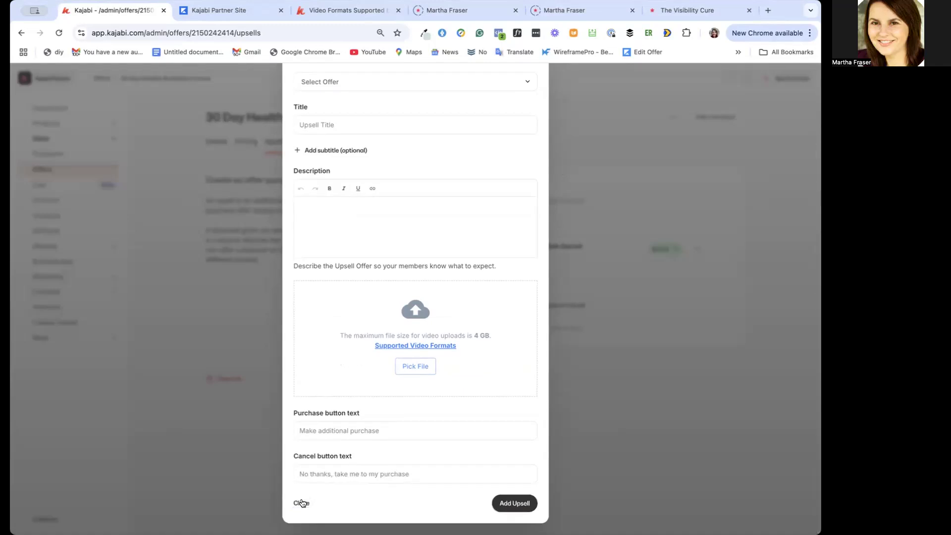
pyautogui.click(305, 31)
pyautogui.press('Return')
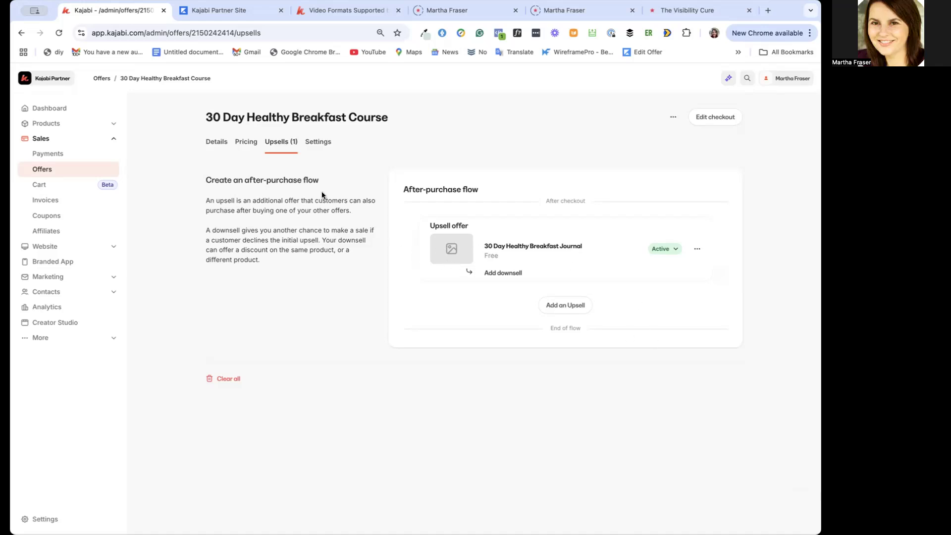
# Replace the course checkout page's placeholder description with the prepared text starting "You're One Step Closer to Healthier, Happier Mornings!" and save
pyautogui.click(316, 143)
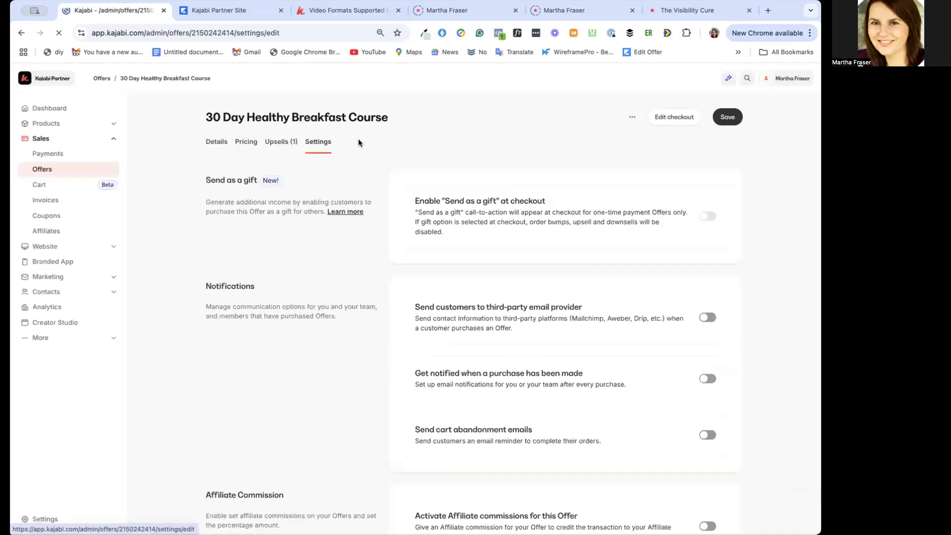
pyautogui.click(677, 118)
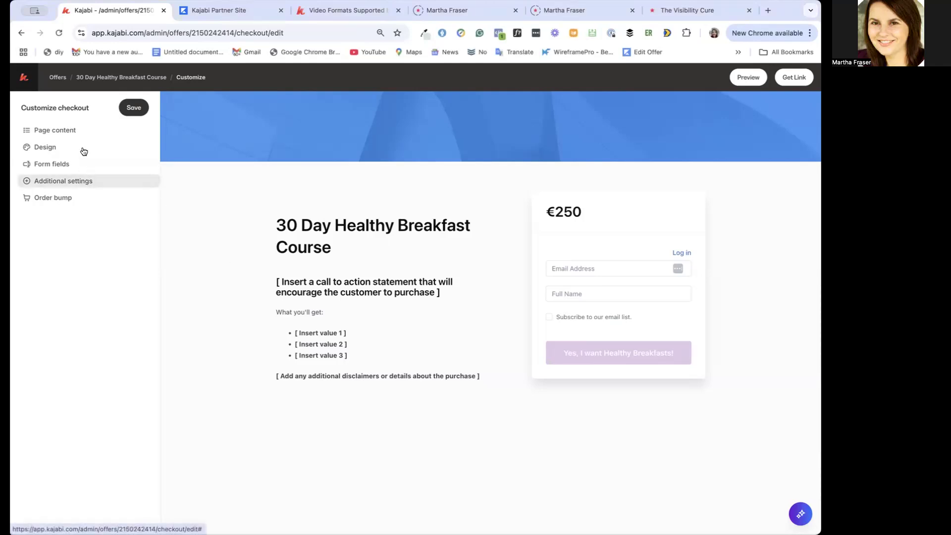
pyautogui.click(71, 129)
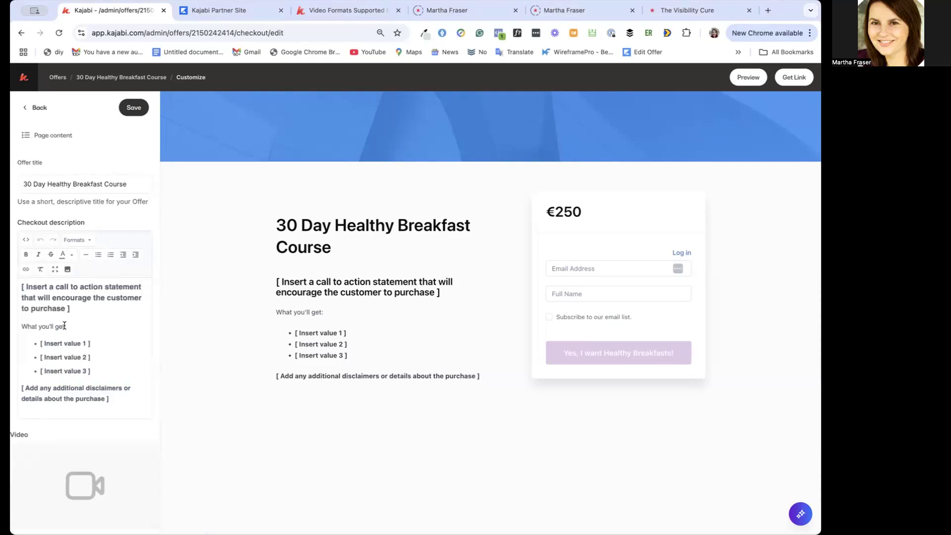
pyautogui.click(51, 309)
pyautogui.hotkey('ctrl', 'a')
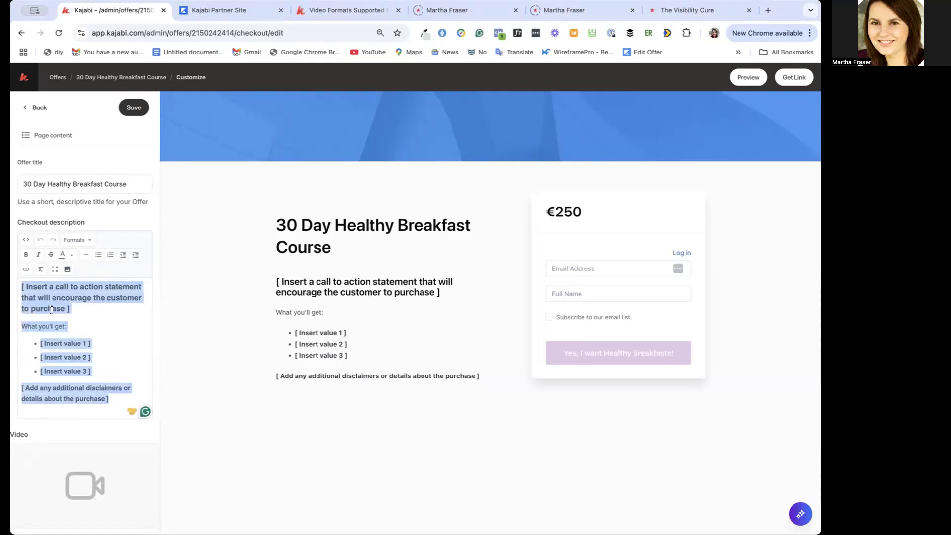
pyautogui.hotkey('ctrl', 'v')
pyautogui.scroll(10, 87, 337)
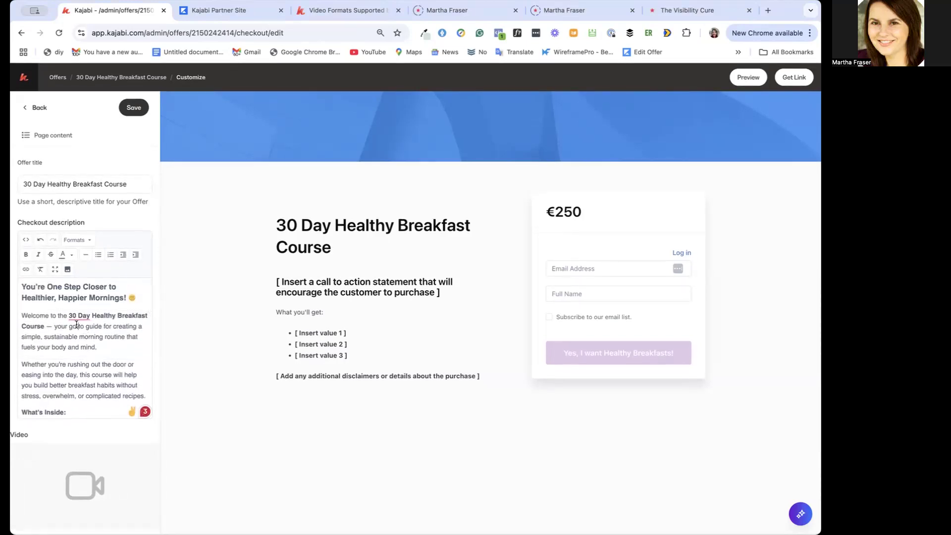
pyautogui.click(133, 108)
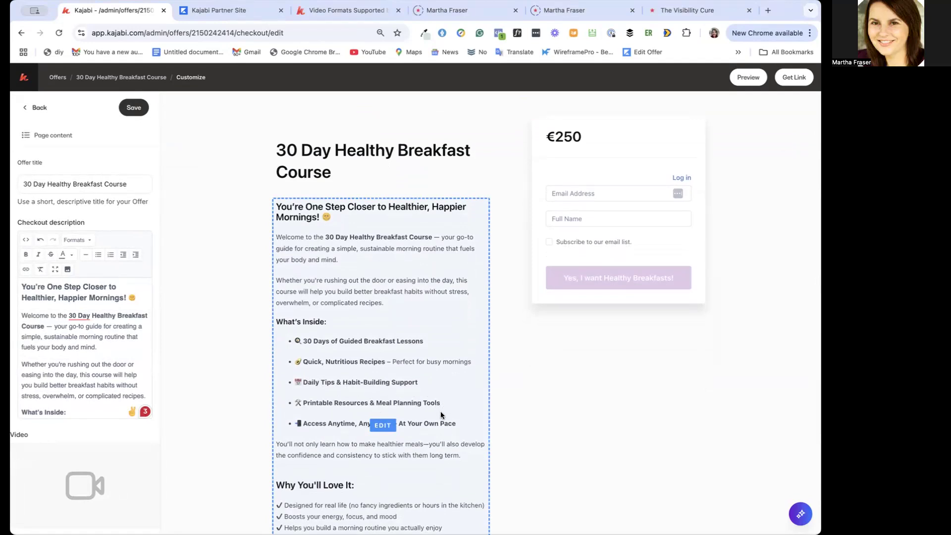
pyautogui.scroll(-2, 441, 414)
pyautogui.scroll(-1, 440, 419)
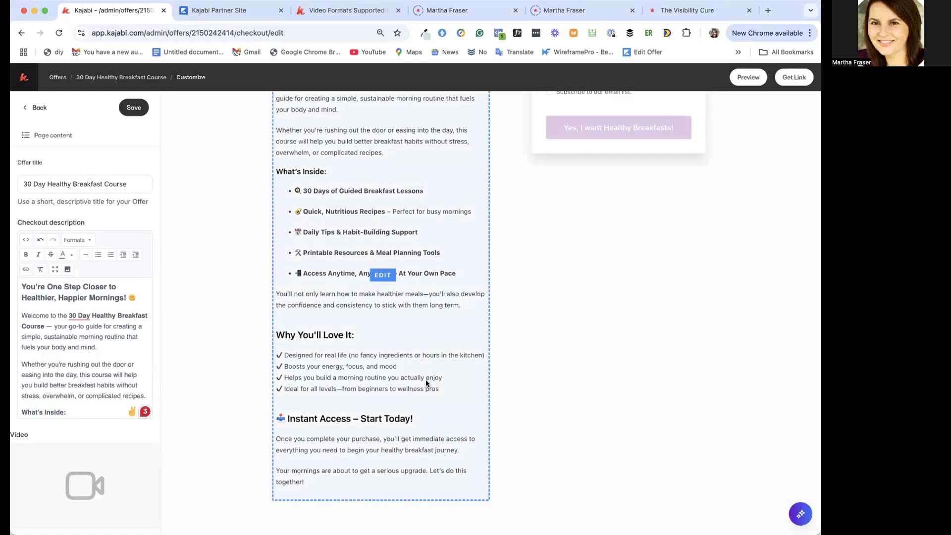
pyautogui.scroll(5, 425, 388)
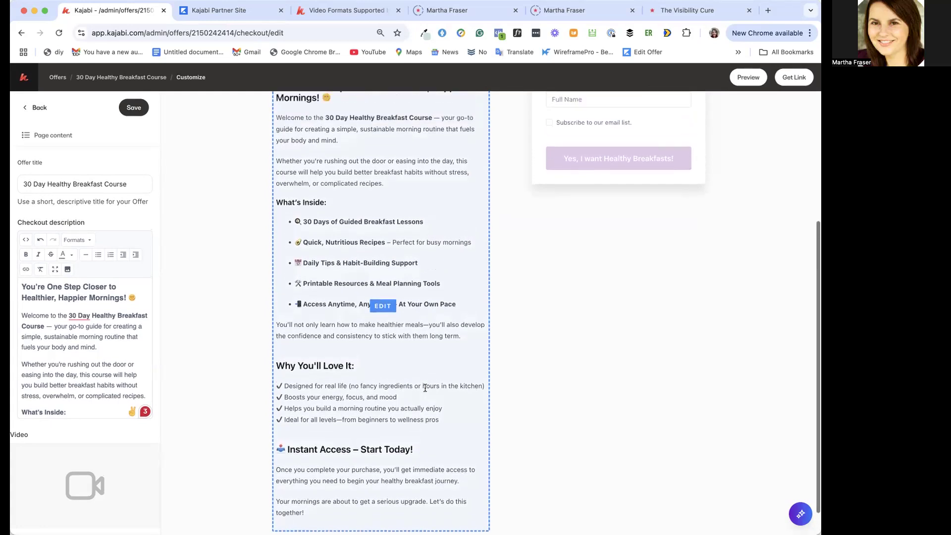
pyautogui.scroll(-5, 425, 388)
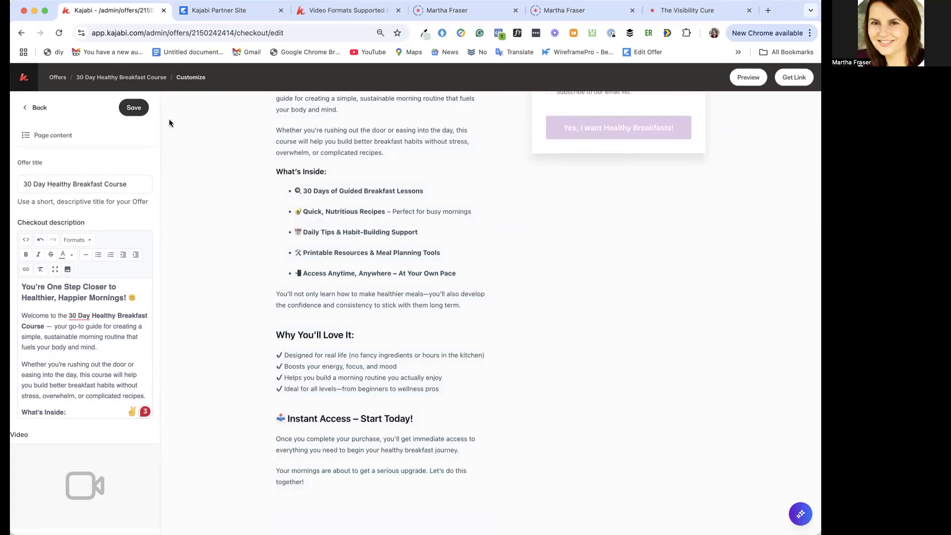
pyautogui.click(137, 109)
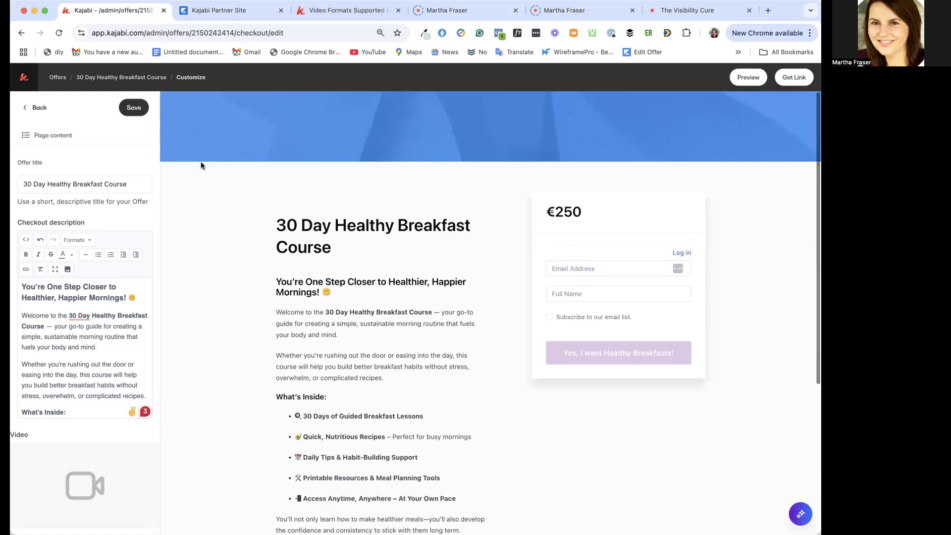
# Disable the banner image in the checkout page's design and save
pyautogui.click(36, 107)
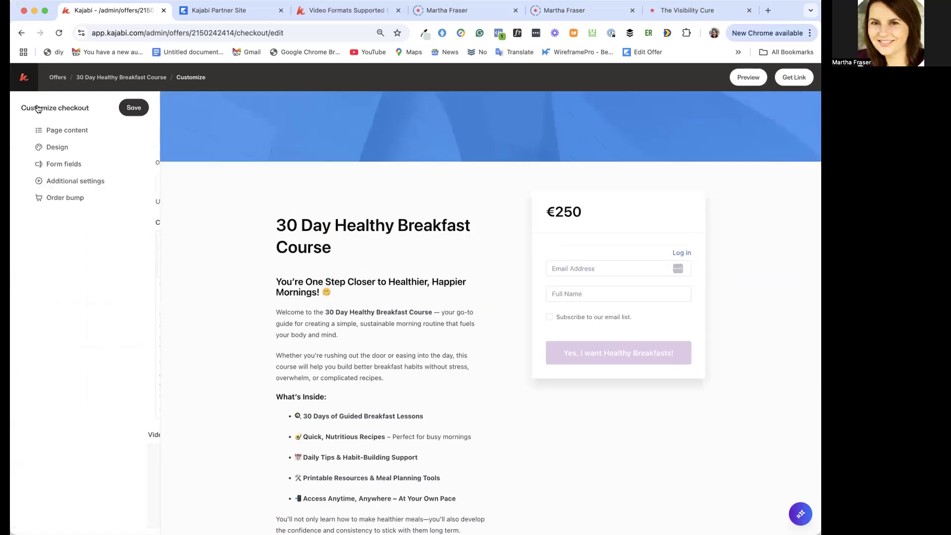
pyautogui.click(44, 147)
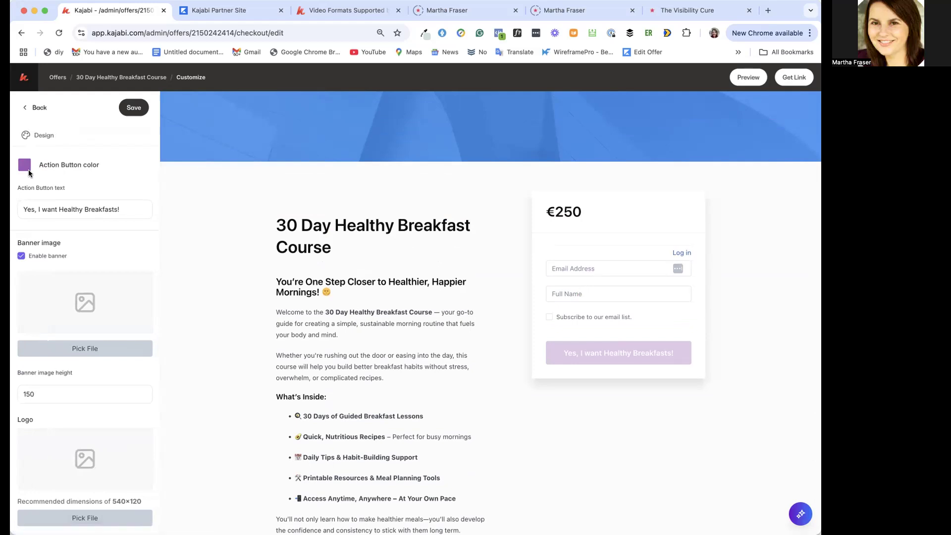
pyautogui.click(21, 256)
pyautogui.click(135, 107)
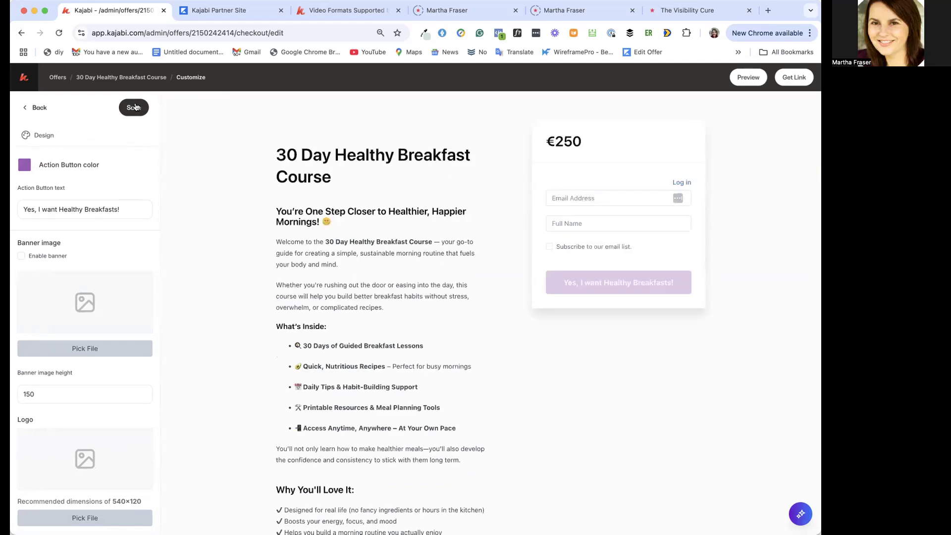
pyautogui.scroll(-3, 329, 302)
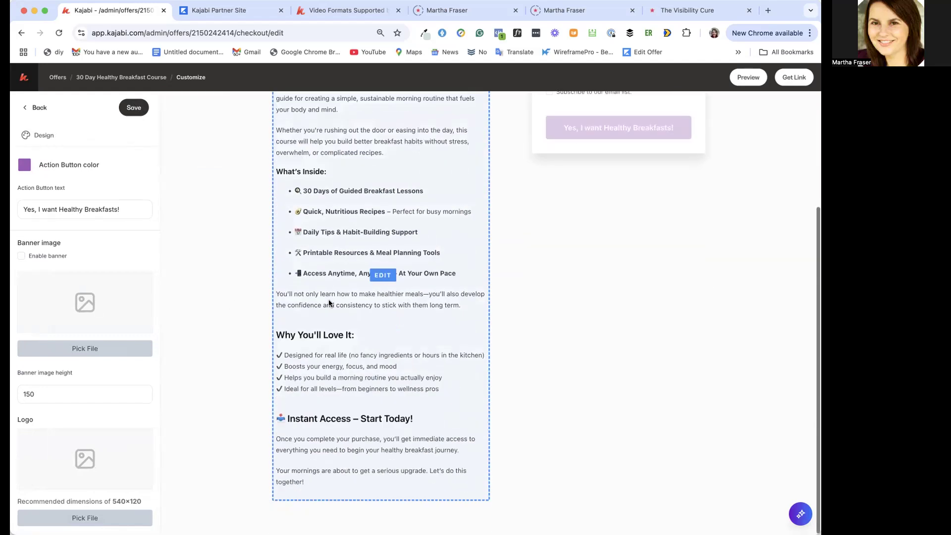
pyautogui.scroll(3, 328, 299)
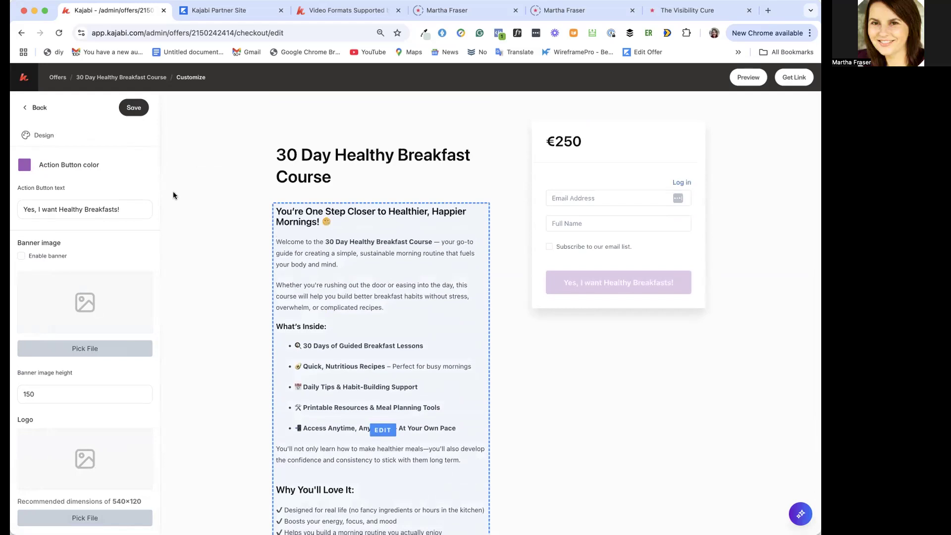
# Open the checkout's form fields and start adding a custom field
pyautogui.click(34, 109)
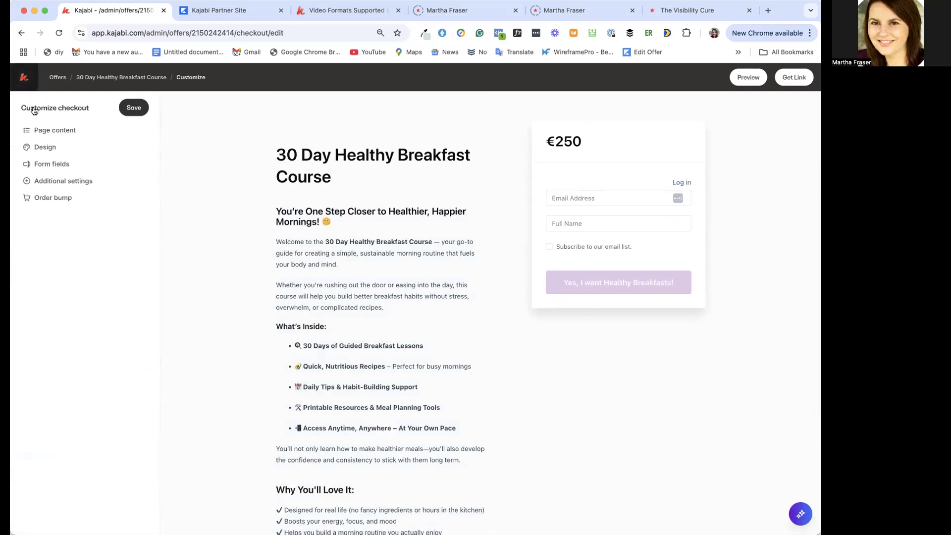
pyautogui.click(34, 162)
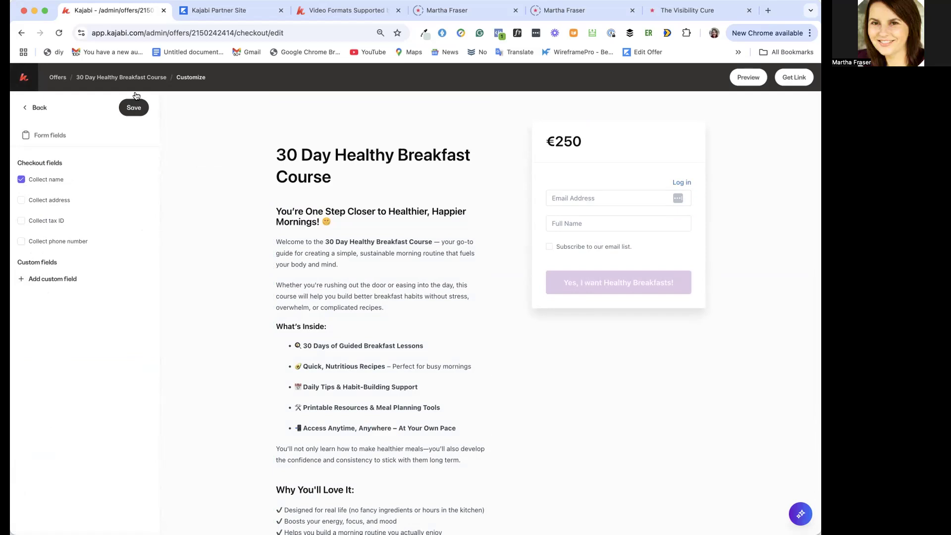
pyautogui.click(71, 281)
pyautogui.click(328, 177)
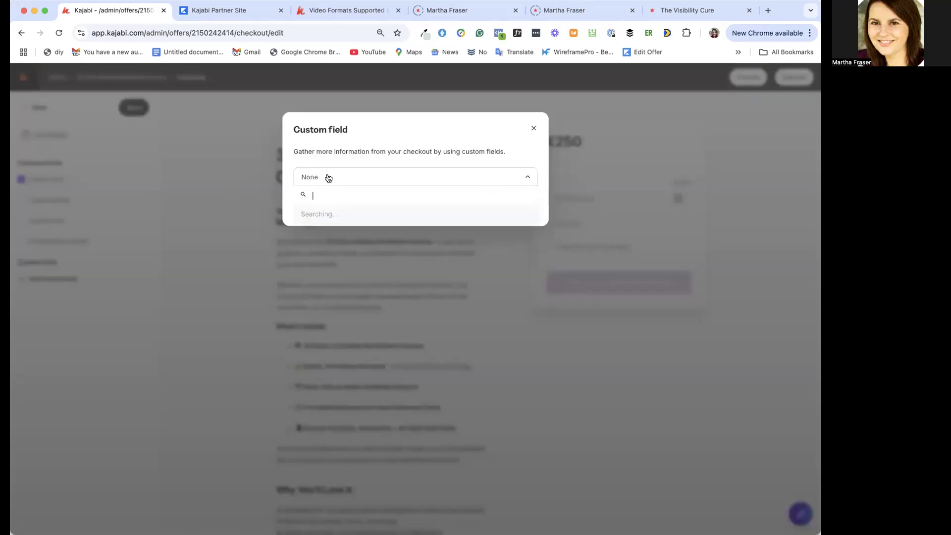
pyautogui.write('What is your health goal?')
pyautogui.click(515, 140)
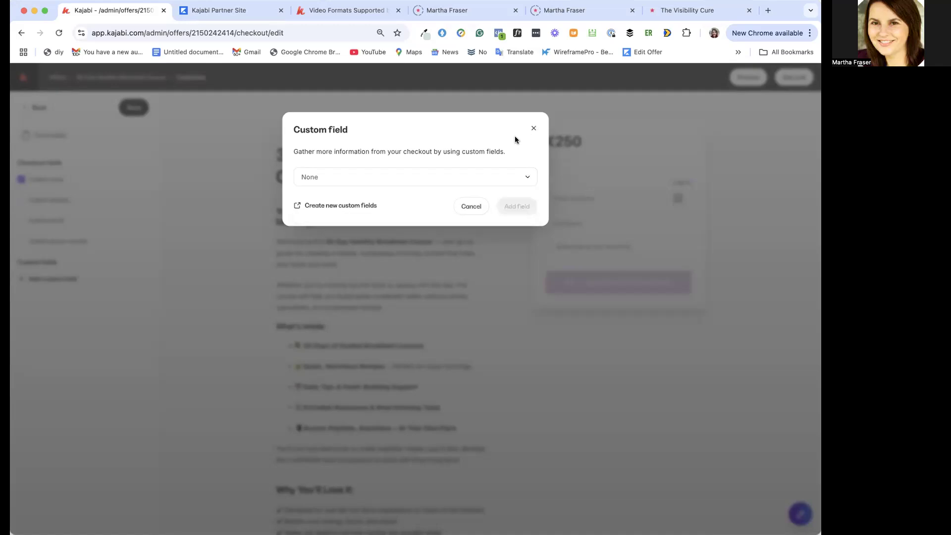
# Create a new custom field titled "What is your current Health Goal?"
pyautogui.click(348, 206)
pyautogui.click(445, 179)
pyautogui.write('What ')
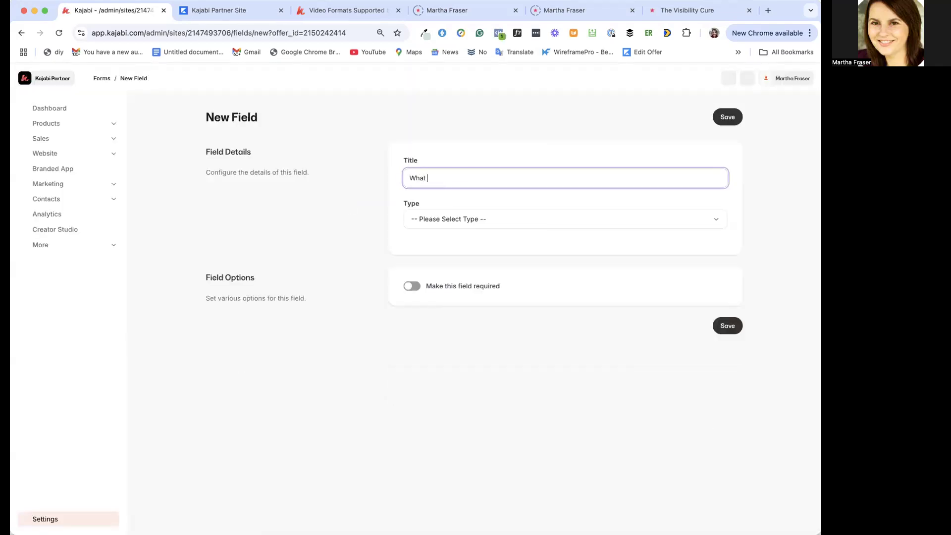
pyautogui.write('is your Health Goal?')
pyautogui.click(448, 180)
pyautogui.write('current')
# Set the health goal field's type to Text, make it required and save it
pyautogui.click(452, 219)
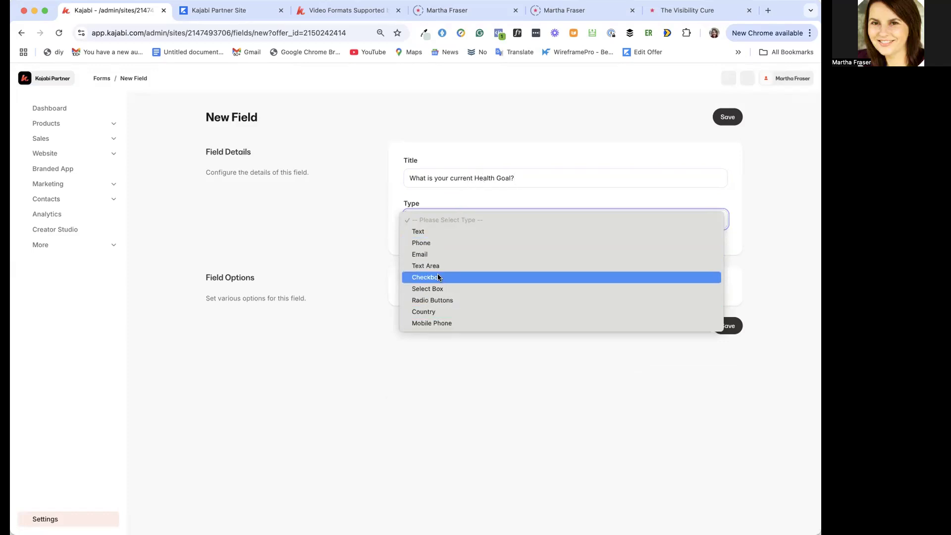
pyautogui.click(454, 196)
pyautogui.click(448, 218)
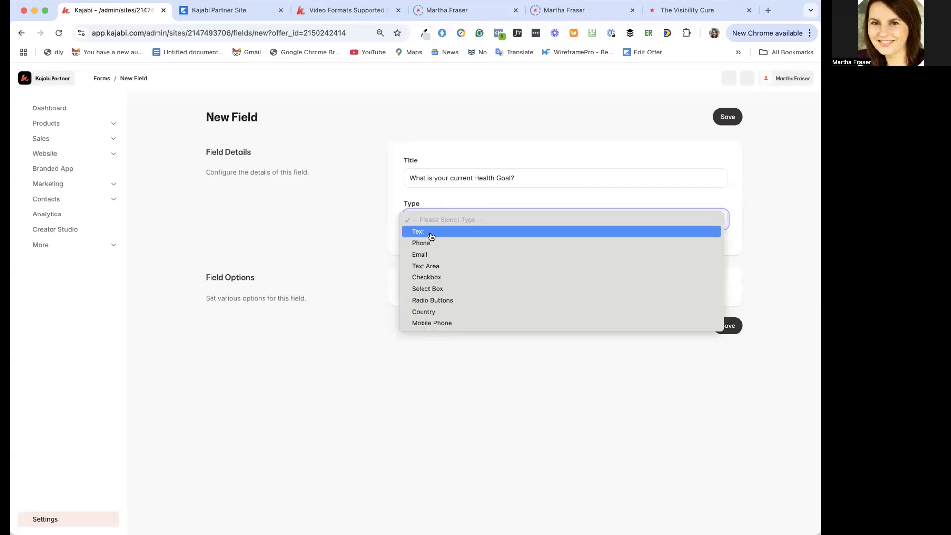
pyautogui.click(431, 237)
pyautogui.click(415, 290)
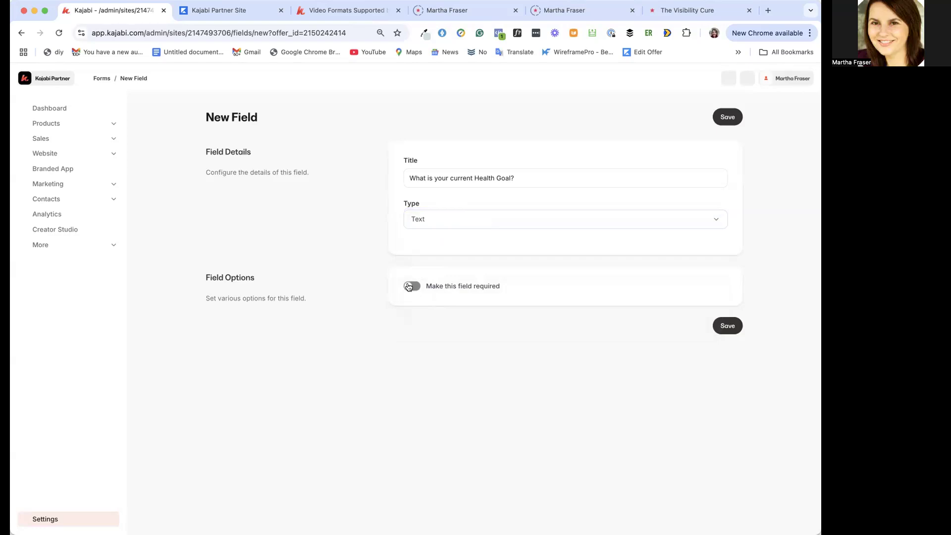
pyautogui.click(728, 326)
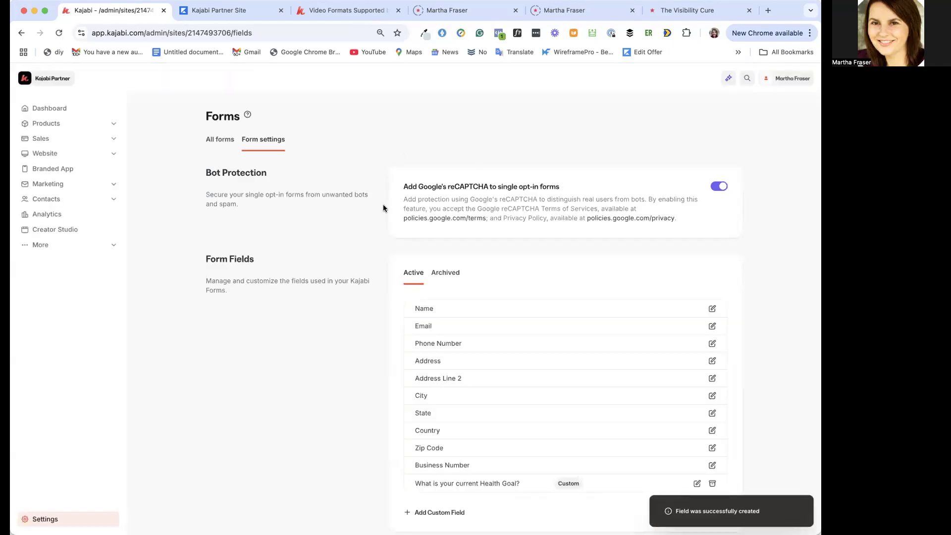
pyautogui.scroll(-1, 433, 320)
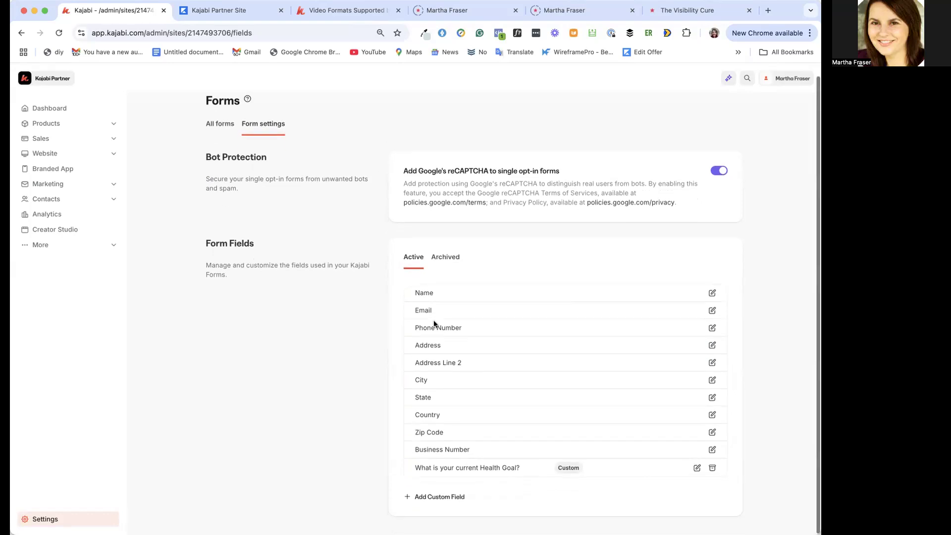
pyautogui.scroll(1, 433, 319)
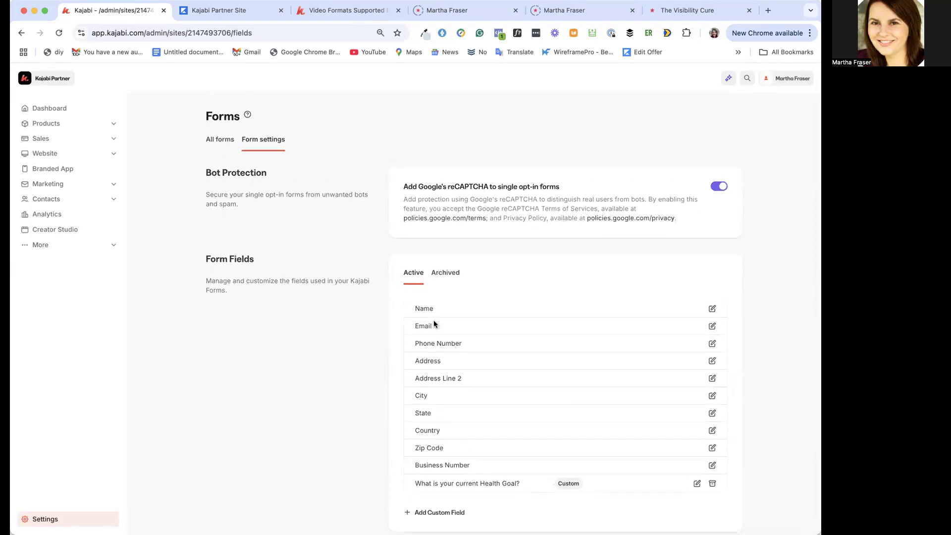
# Return to the form fields of the 30 Day Healthy Breakfast Course checkout, check the health goal field's options and save
pyautogui.click(71, 142)
pyautogui.click(56, 170)
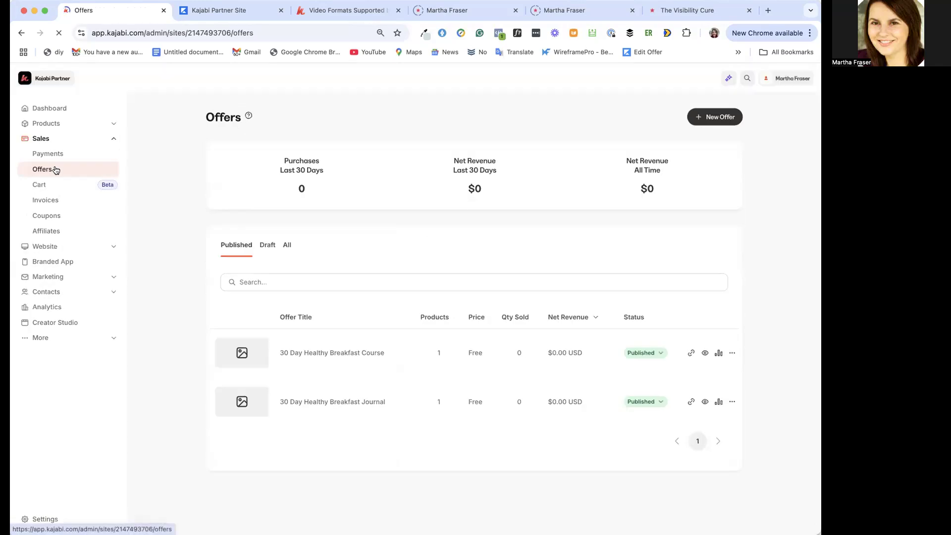
pyautogui.click(358, 355)
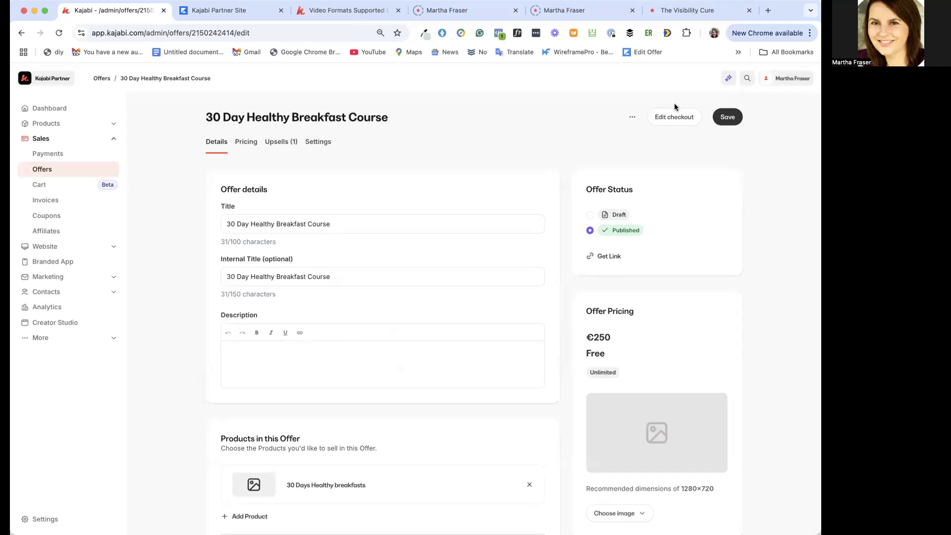
pyautogui.click(672, 118)
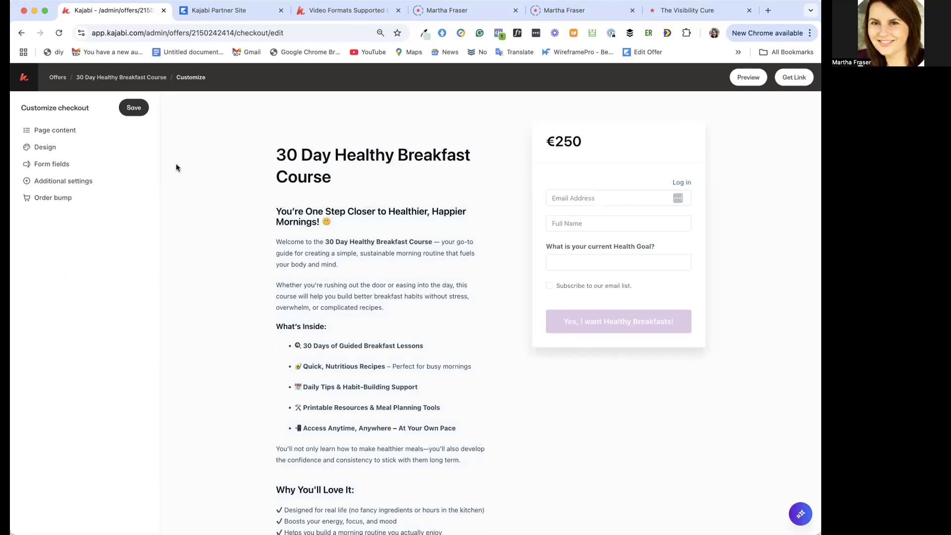
pyautogui.click(49, 163)
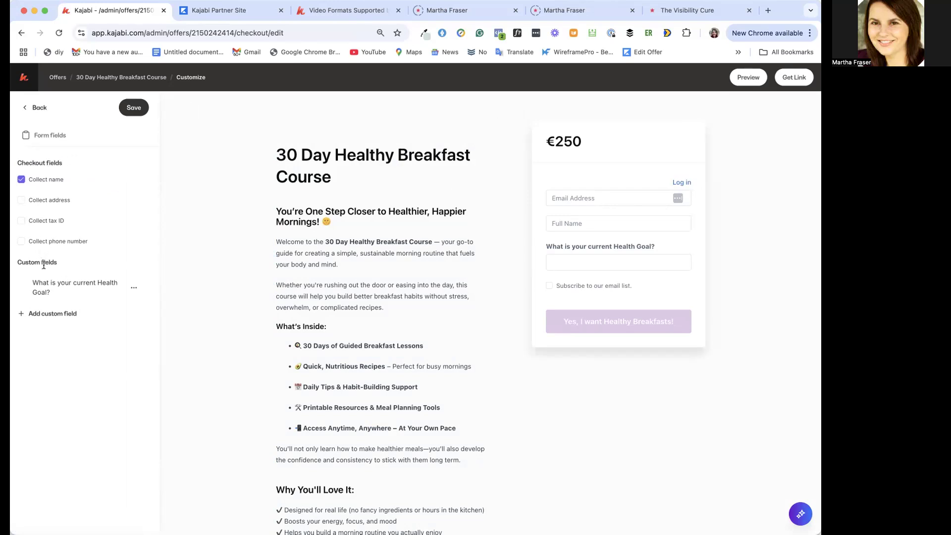
pyautogui.click(134, 291)
pyautogui.click(110, 271)
pyautogui.click(132, 108)
# Select the 30 Day Healthy Breakfast Journal offer as the course checkout's order bump
pyautogui.click(38, 108)
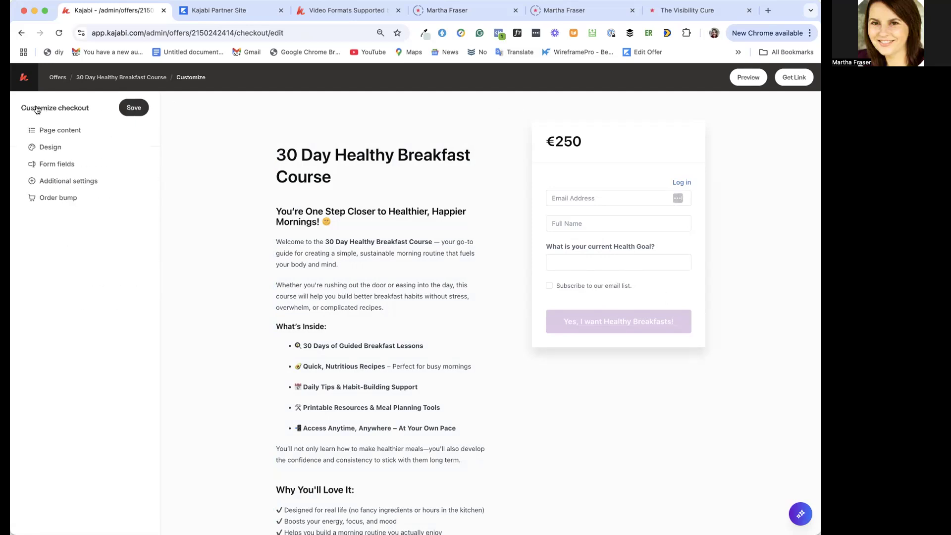
pyautogui.click(53, 199)
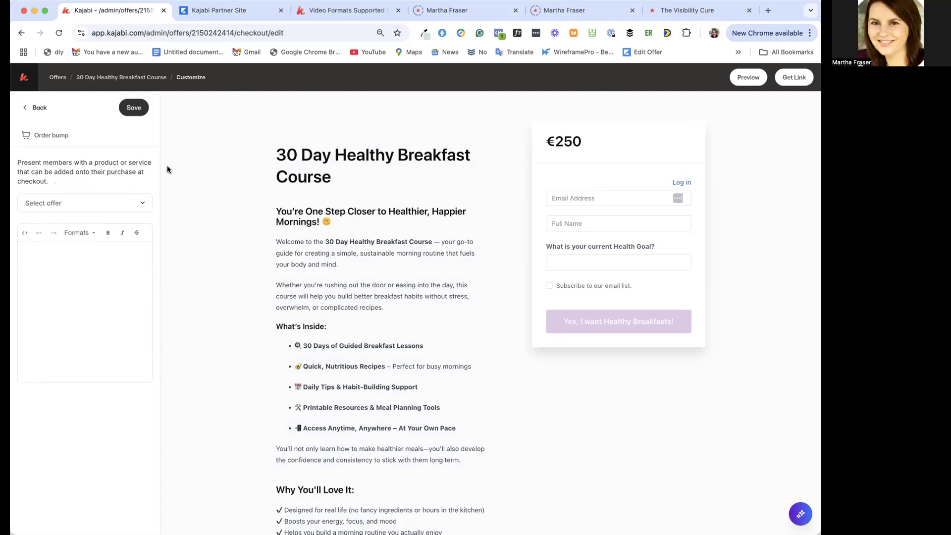
pyautogui.click(141, 202)
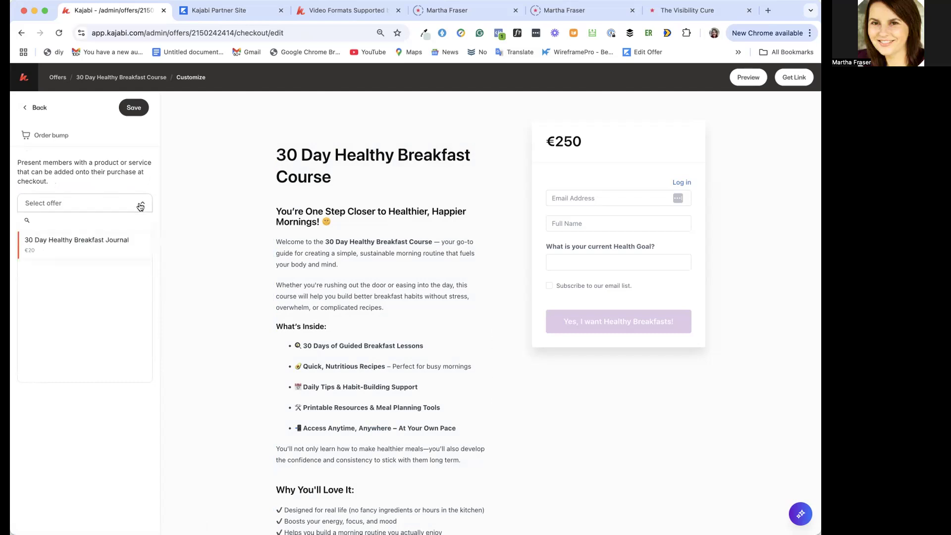
pyautogui.click(110, 243)
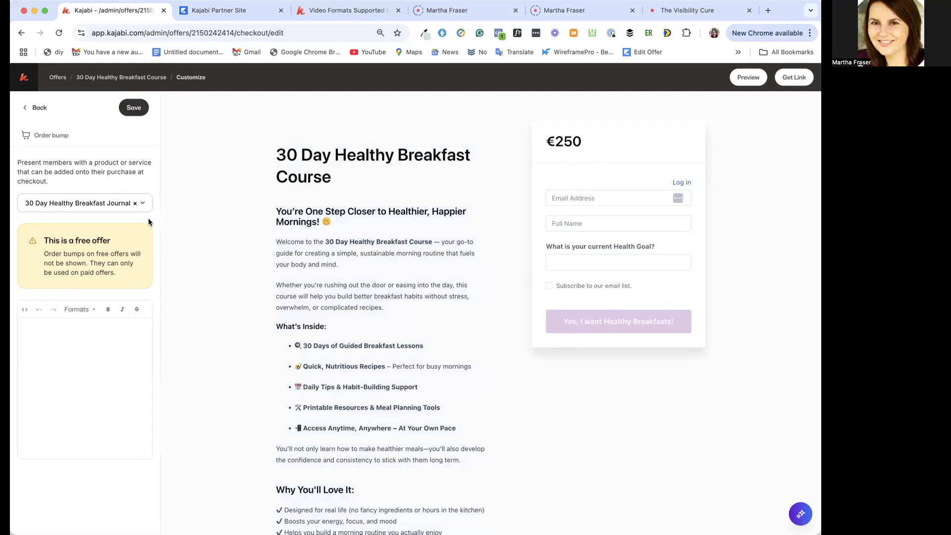
# Clear the Journal offer from the course checkout's order bump and return to the checkout customization options
pyautogui.click(143, 203)
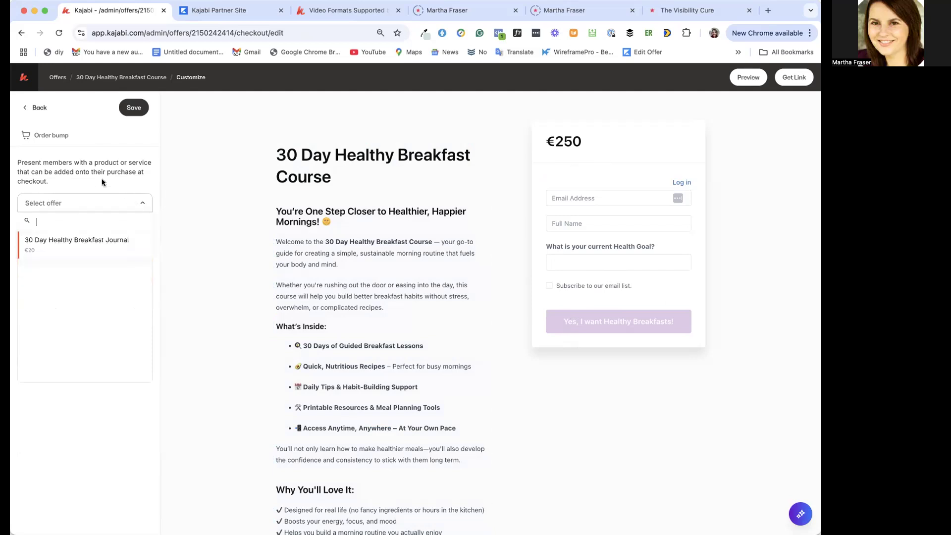
pyautogui.click(35, 108)
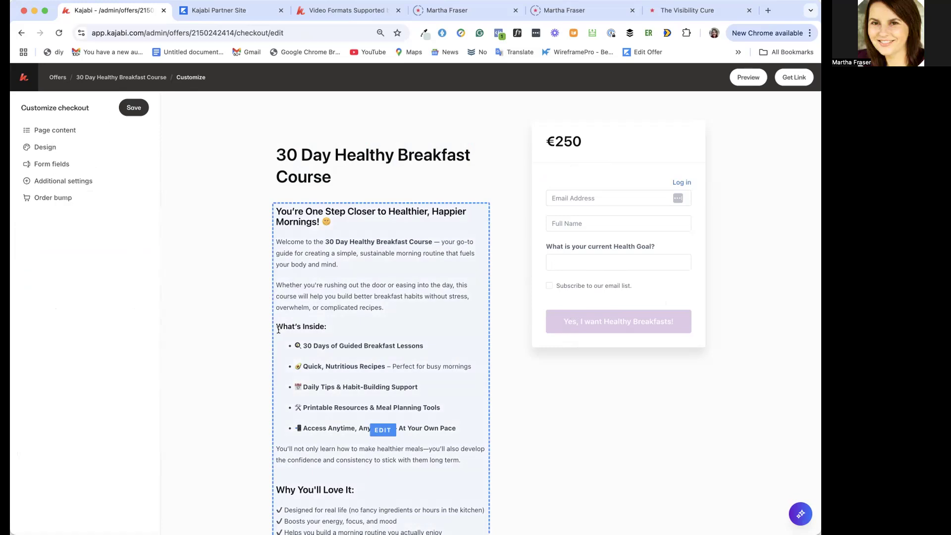
# Review the course checkout page in the editor and in preview mode, and return to the editor
pyautogui.scroll(-3, 279, 329)
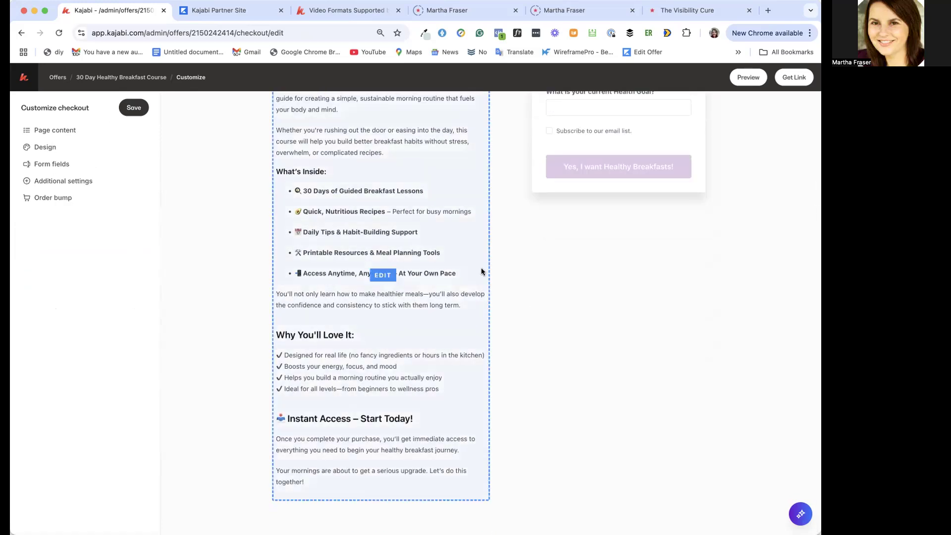
pyautogui.scroll(3, 480, 268)
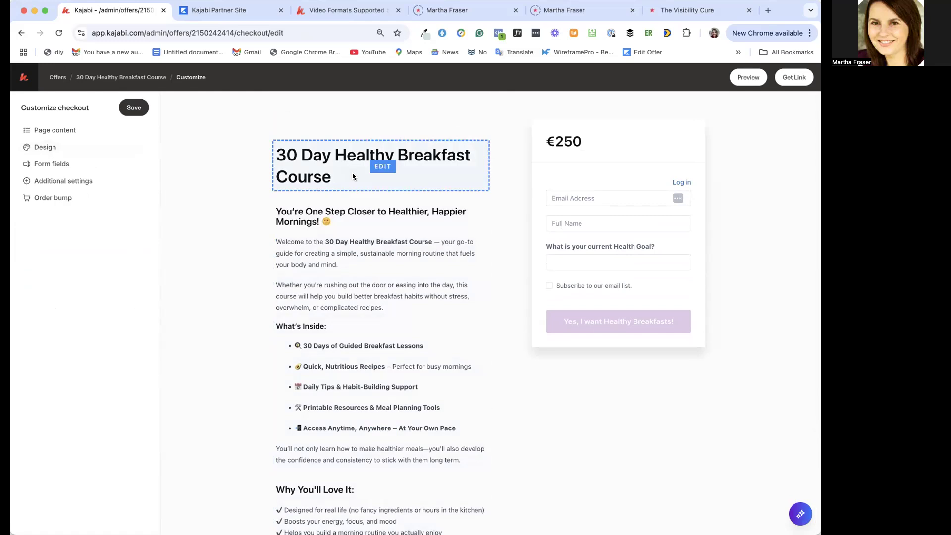
pyautogui.click(748, 79)
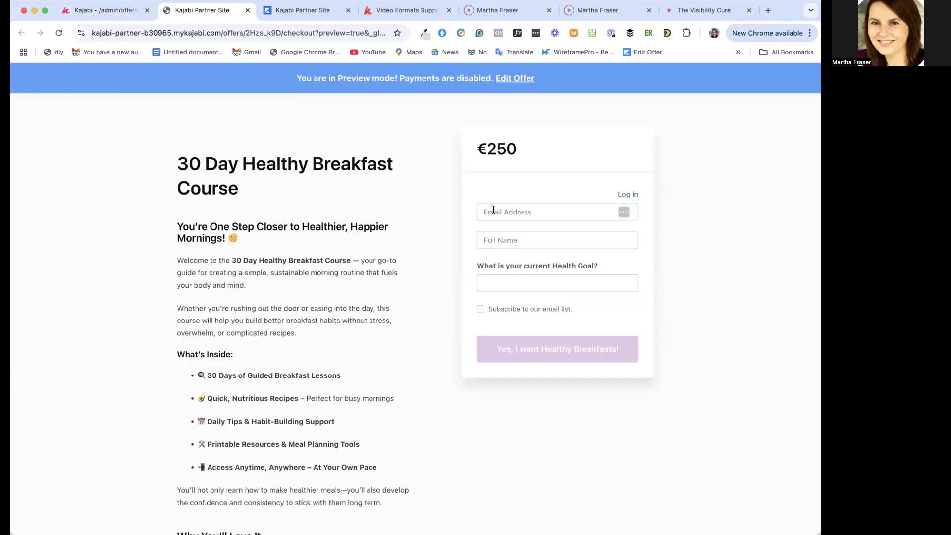
pyautogui.scroll(-4, 407, 323)
pyautogui.scroll(4, 407, 323)
pyautogui.click(111, 11)
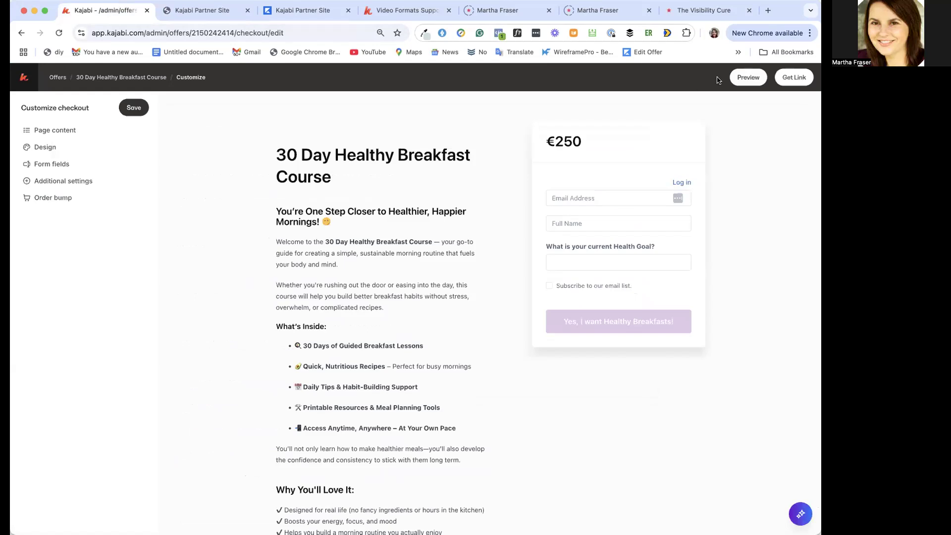
# Open the course checkout's link dialog and close it
pyautogui.click(794, 78)
pyautogui.click(521, 197)
pyautogui.click(239, 128)
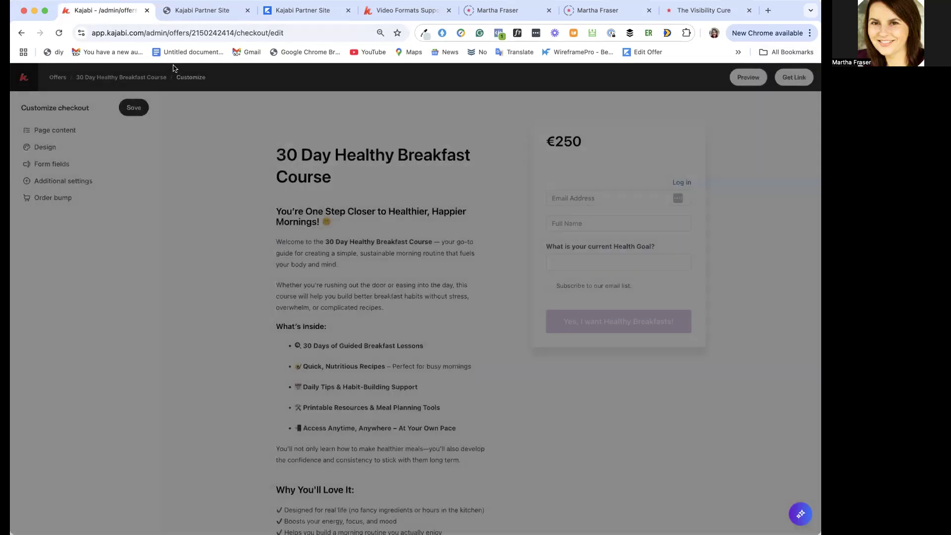
# Save the course checkout customization and return to the list of offers
pyautogui.click(57, 77)
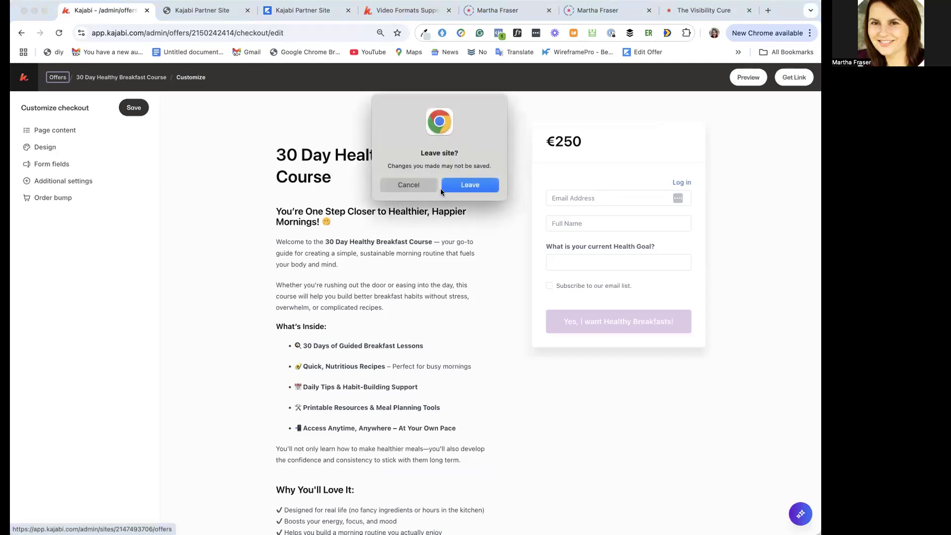
pyautogui.click(415, 190)
pyautogui.click(133, 107)
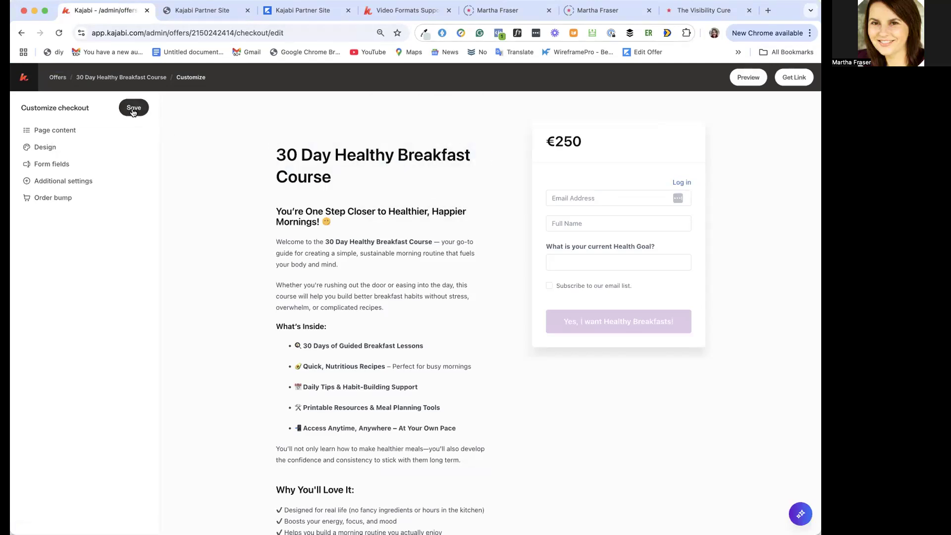
pyautogui.click(54, 78)
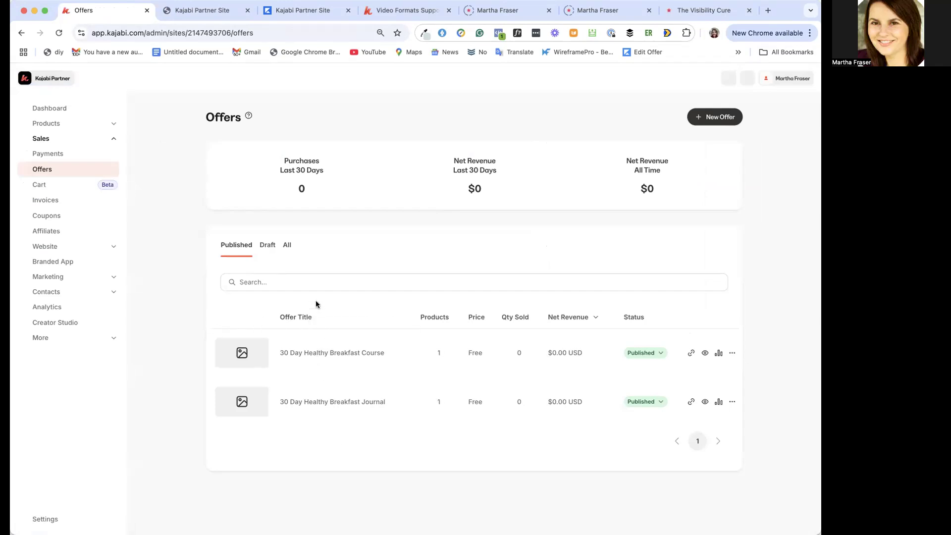
# View the Cart page and the stats of the 30 Day Healthy Breakfast Course offer, ending on the offer's details
pyautogui.click(53, 186)
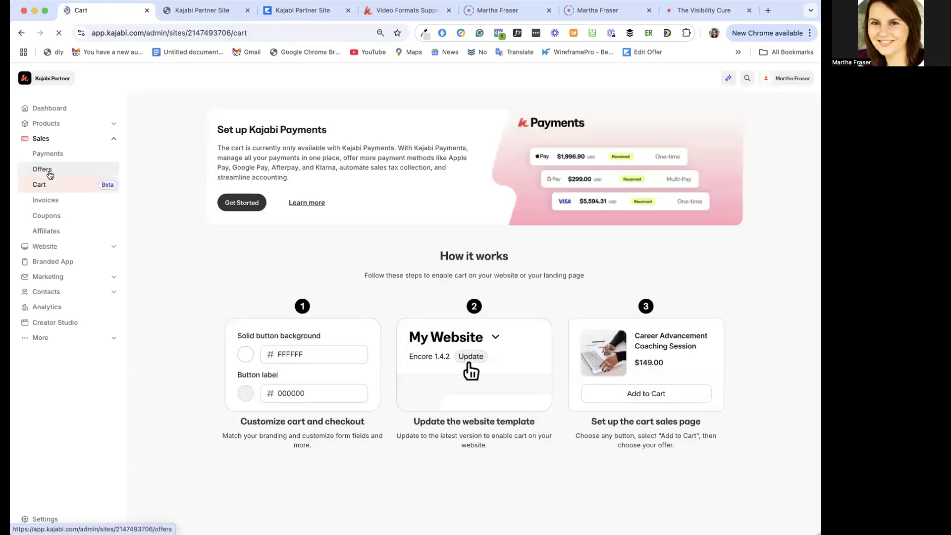
pyautogui.click(50, 172)
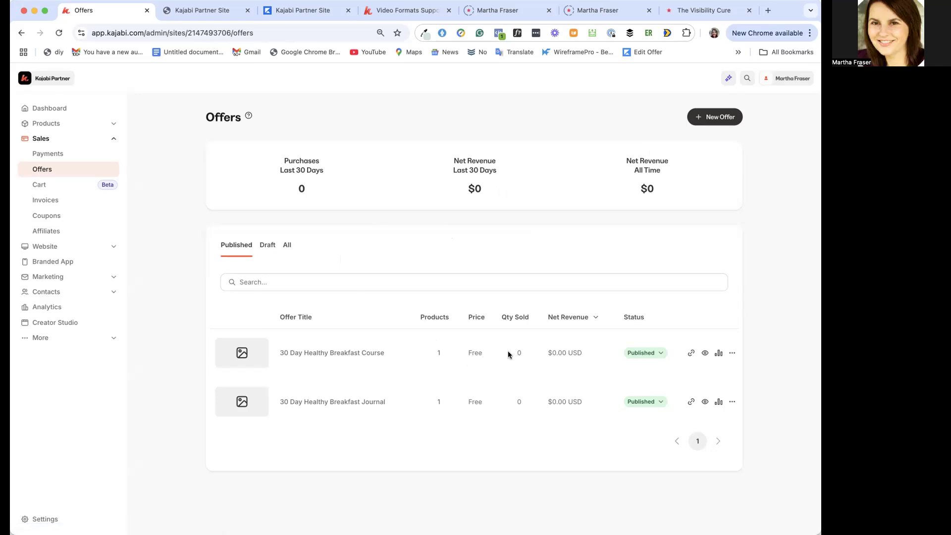
pyautogui.click(719, 353)
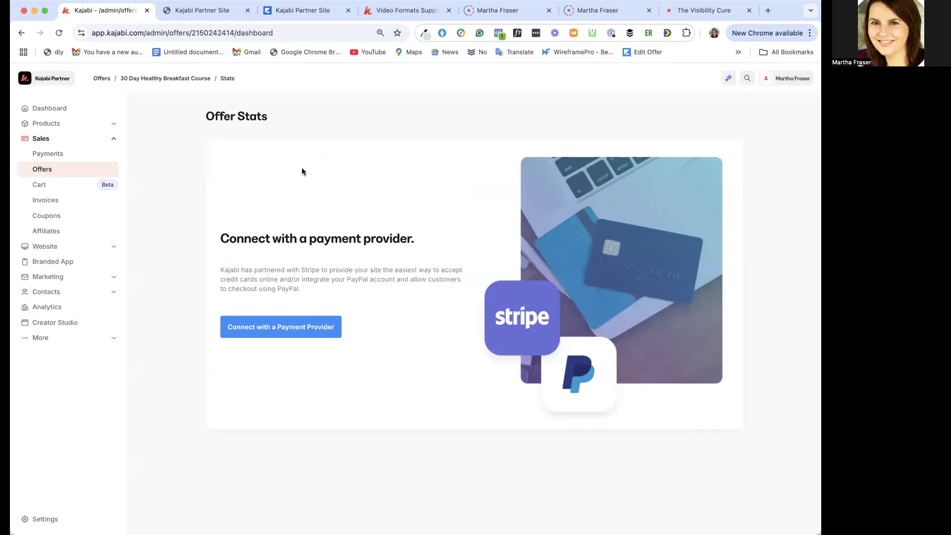
pyautogui.click(150, 78)
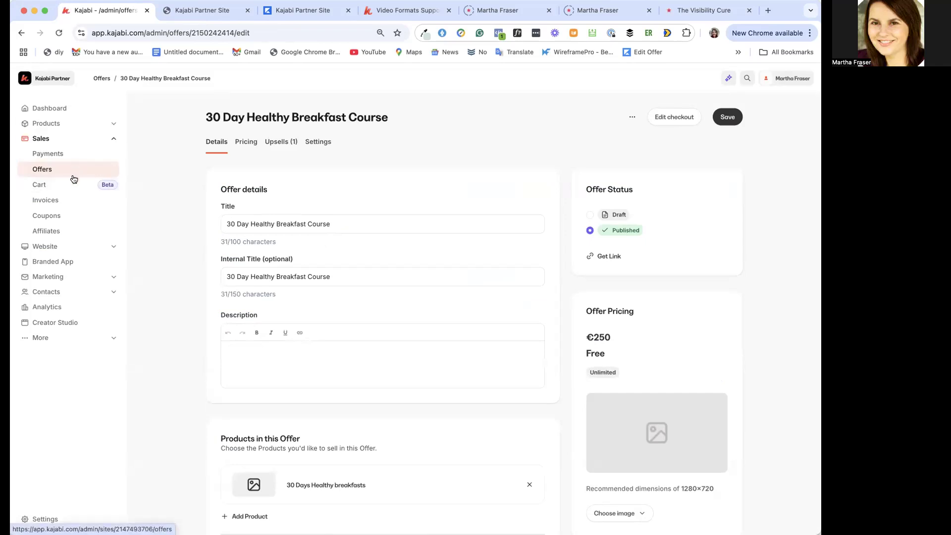
# Look at the Cart and Invoices sections under Sales
pyautogui.click(48, 186)
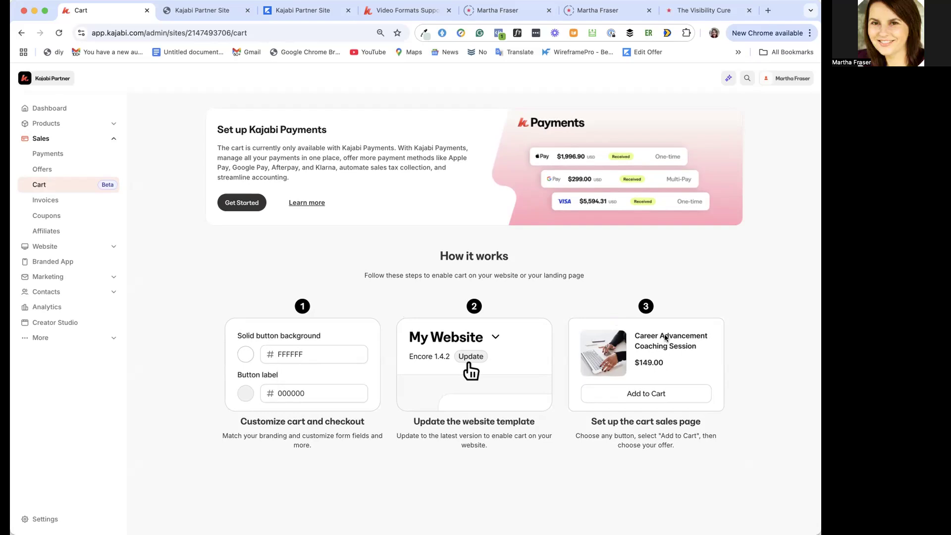
pyautogui.click(55, 203)
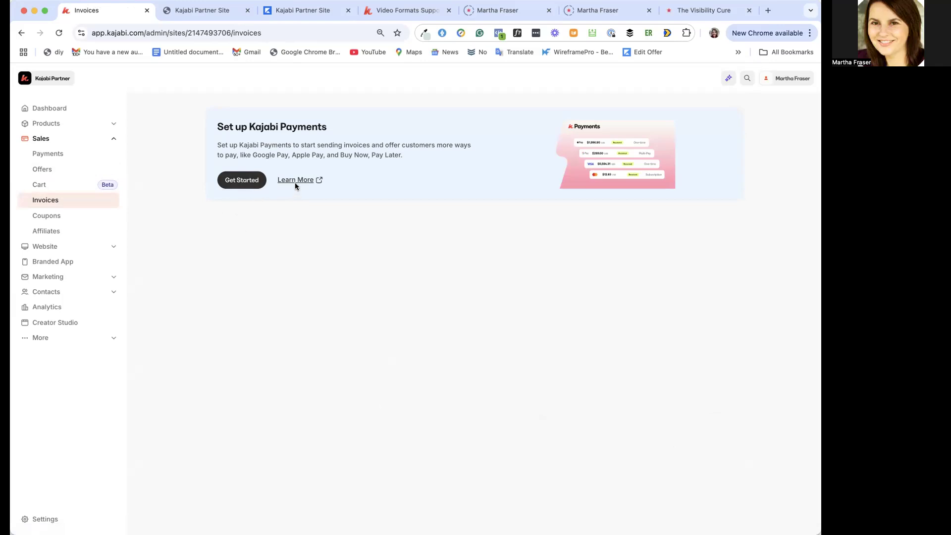
# Start a new single coupon for offers and enter BREAKFAST as its coupon code
pyautogui.click(62, 217)
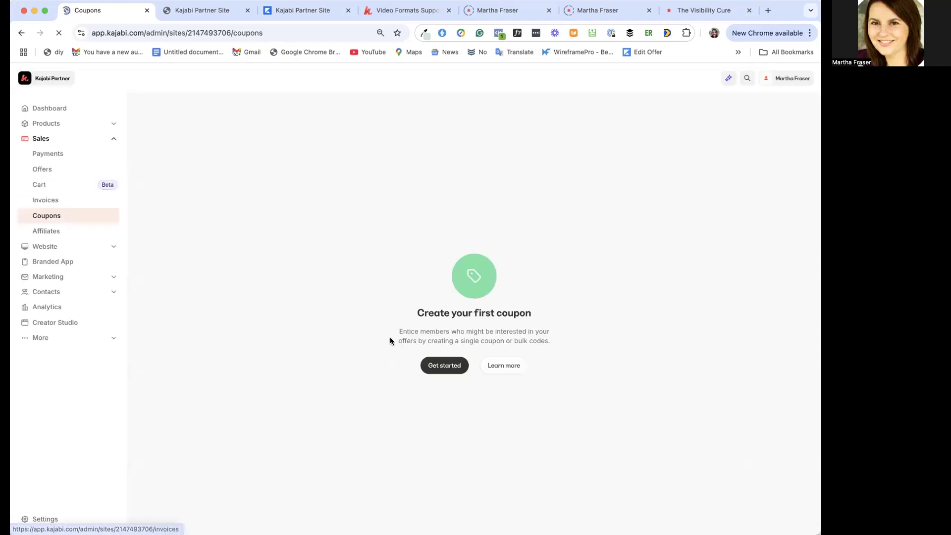
pyautogui.click(448, 370)
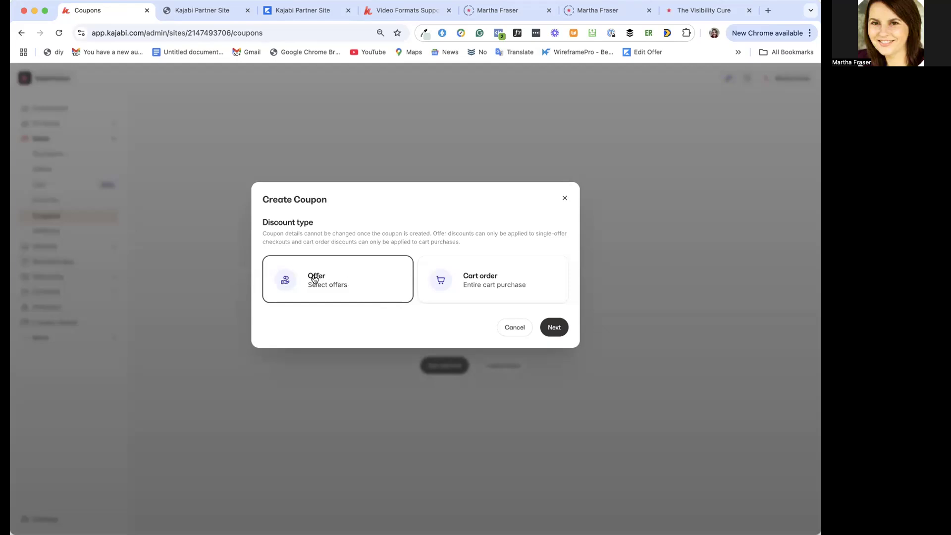
pyautogui.click(555, 329)
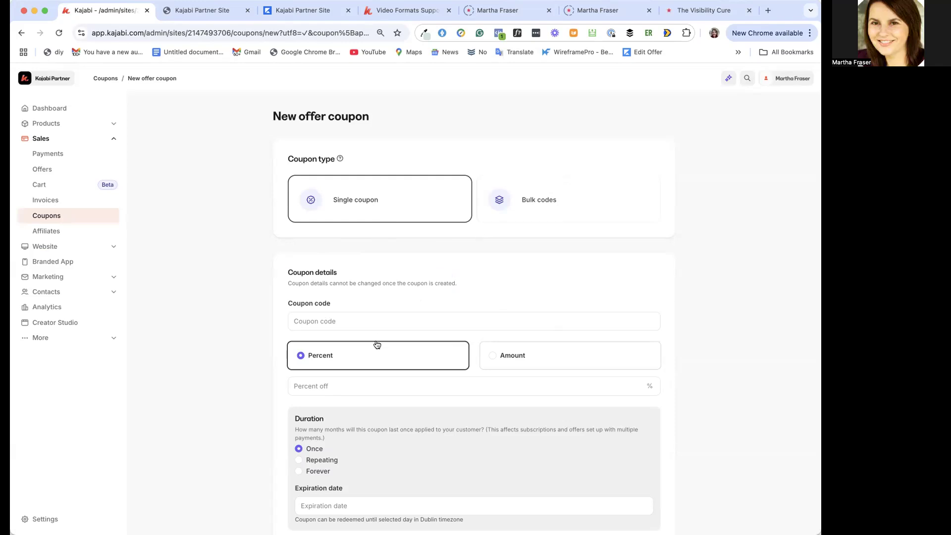
pyautogui.click(346, 317)
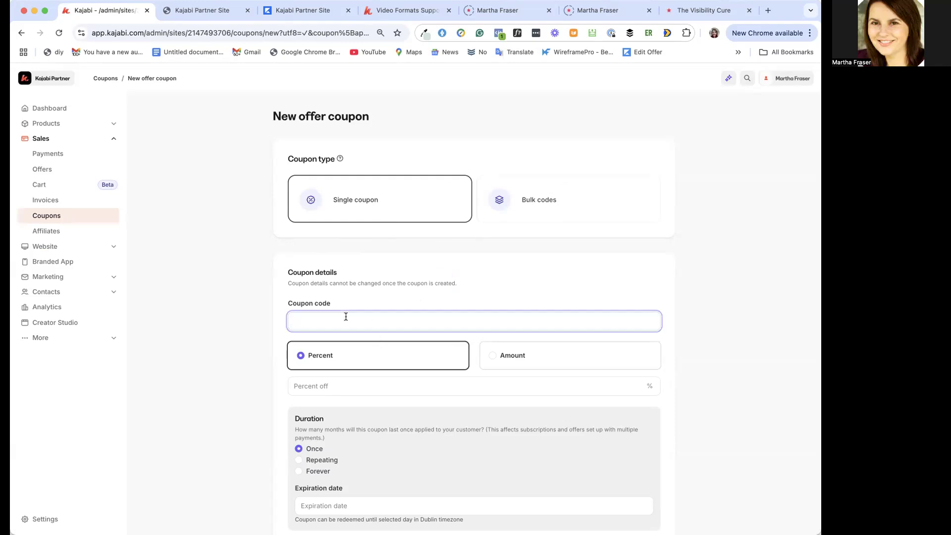
pyautogui.write('BREAKFAST')
# Set the coupon's discount to 50 percent off and create the coupon
pyautogui.scroll(-2, 453, 365)
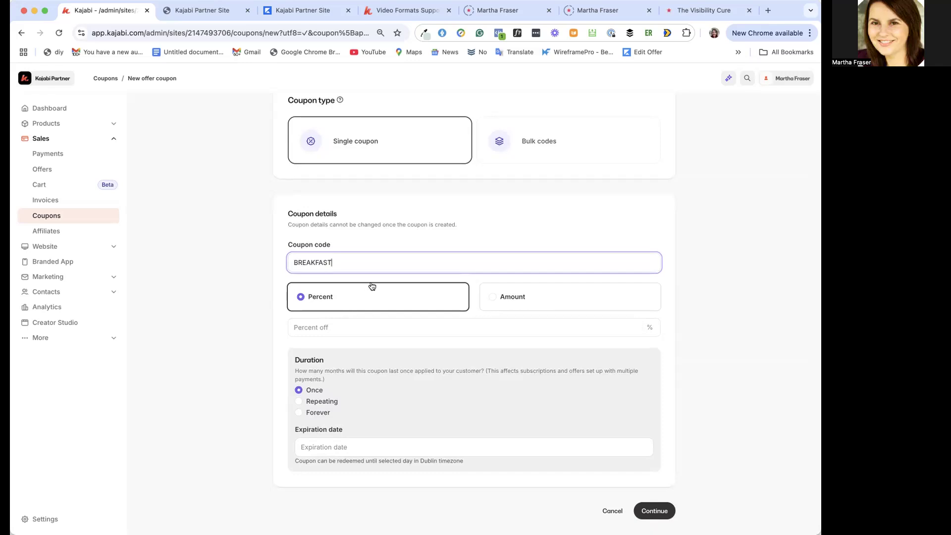
pyautogui.click(321, 332)
pyautogui.write('50')
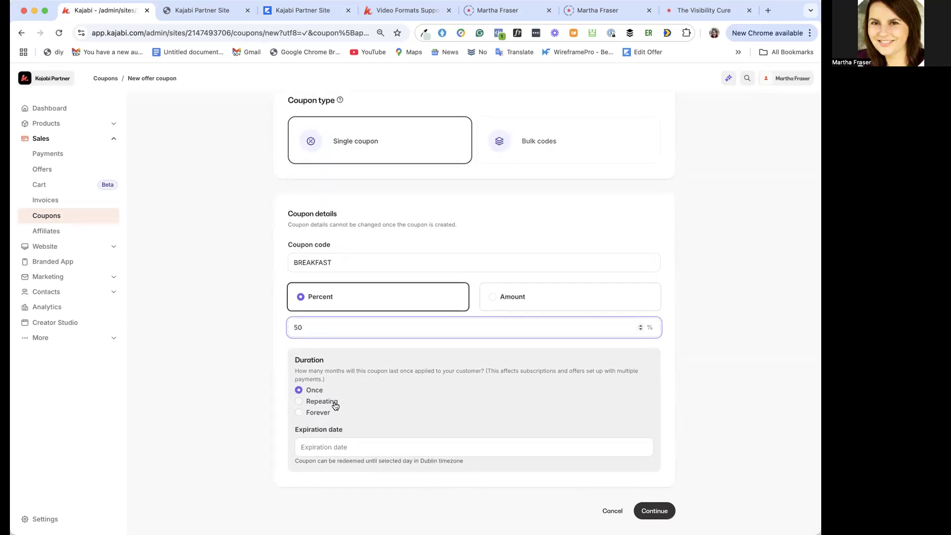
pyautogui.scroll(-1, 382, 397)
pyautogui.click(655, 509)
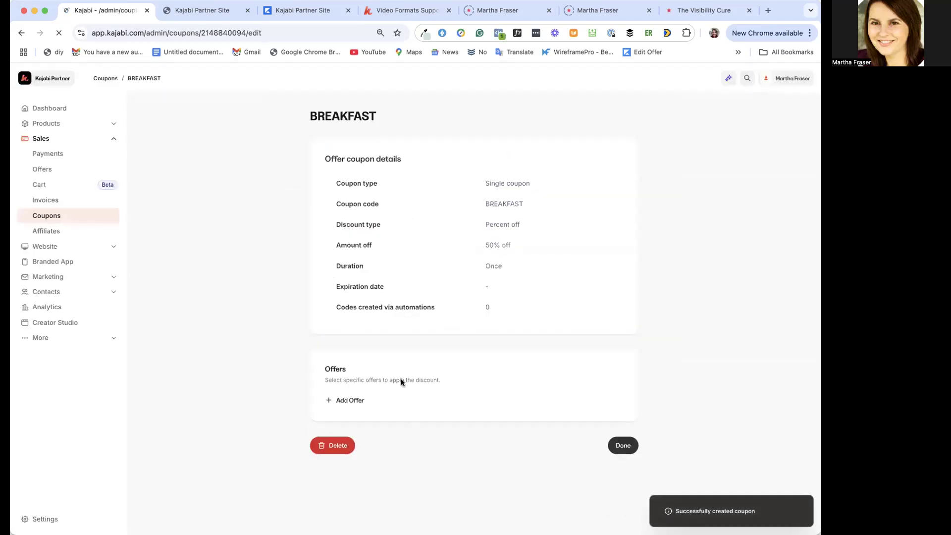
# Try to add an offer to the BREAKFAST coupon by searching for "Healthy"
pyautogui.click(350, 403)
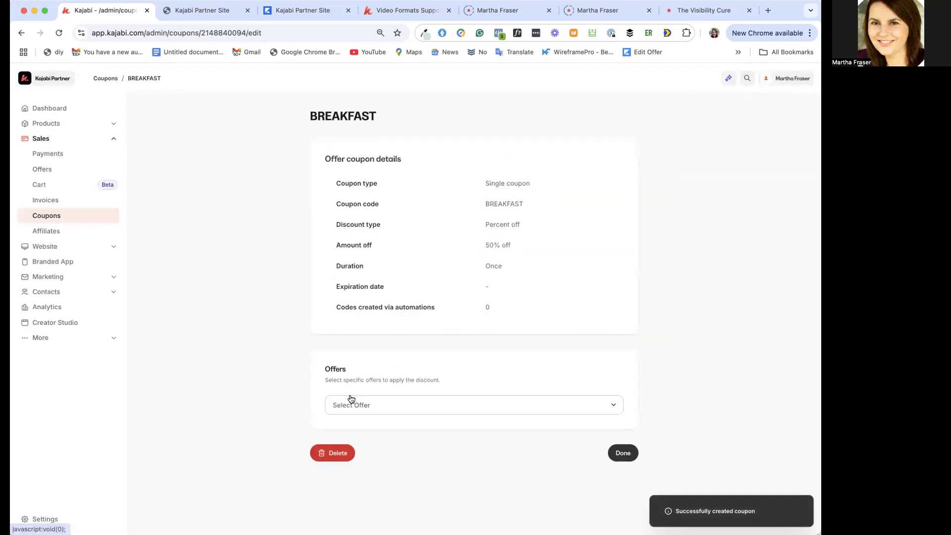
pyautogui.click(369, 406)
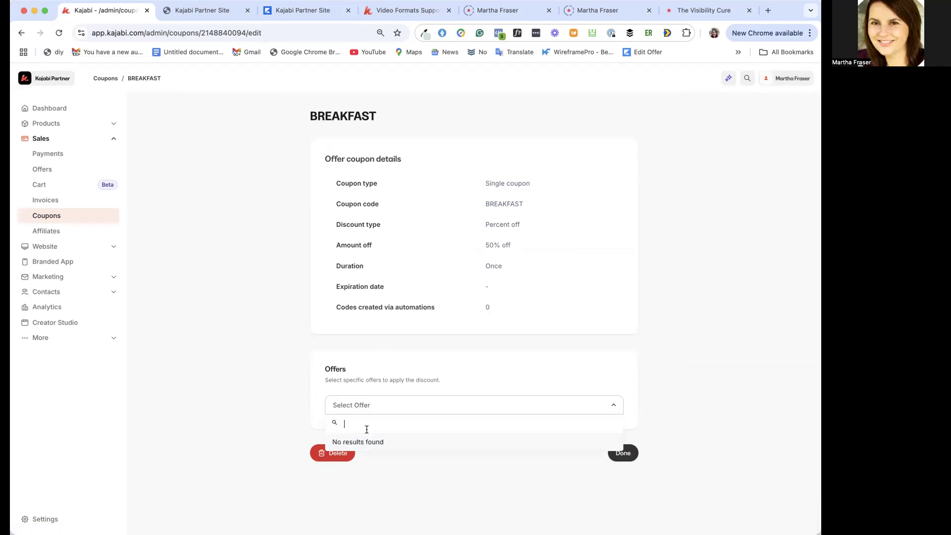
pyautogui.click(373, 405)
pyautogui.click(374, 405)
pyautogui.write('Healthy')
pyautogui.press('BackSpace')
pyautogui.press('BackSpace')
pyautogui.press('BackSpace')
pyautogui.press('BackSpace')
pyautogui.press('BackSpace')
pyautogui.click(528, 361)
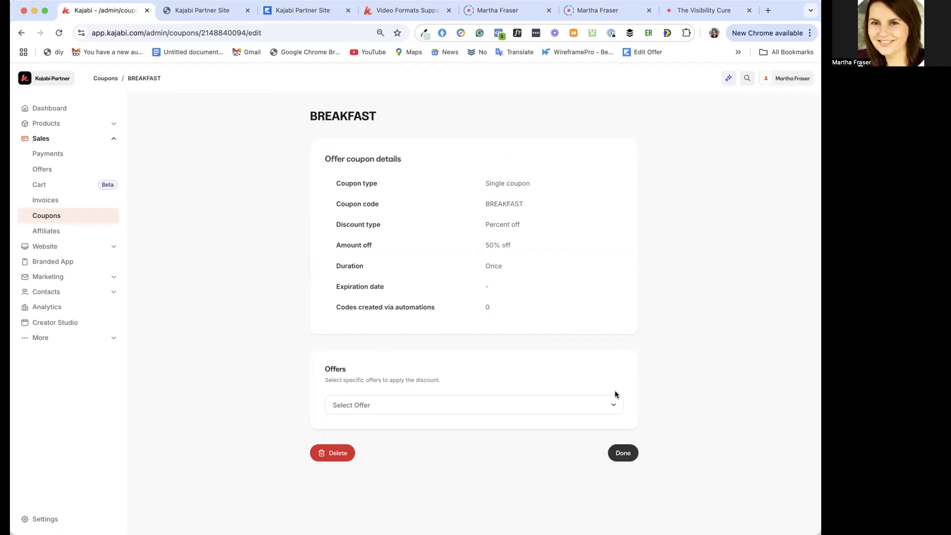
pyautogui.click(548, 412)
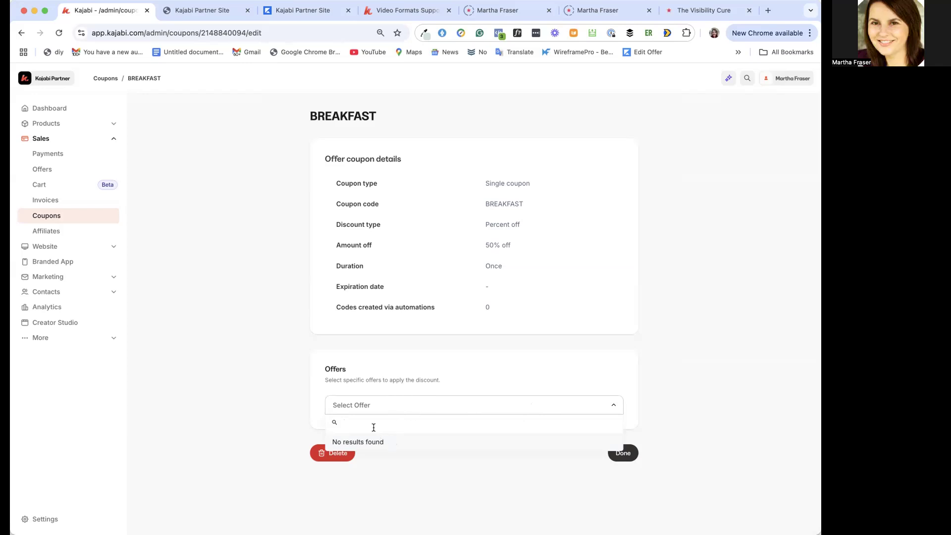
pyautogui.click(685, 413)
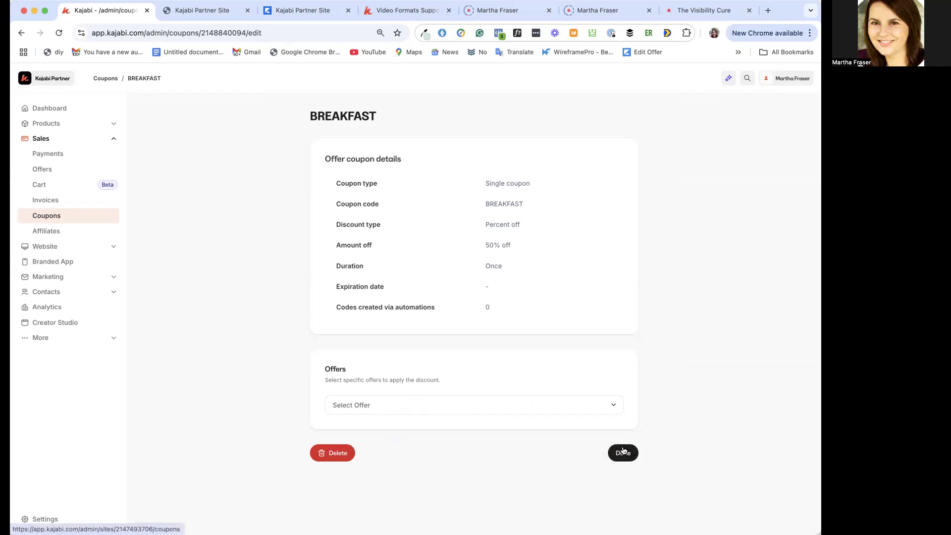
# Reload the BREAKFAST coupon page and retry the "Healthy" offer search
pyautogui.click(262, 29)
pyautogui.press('Return')
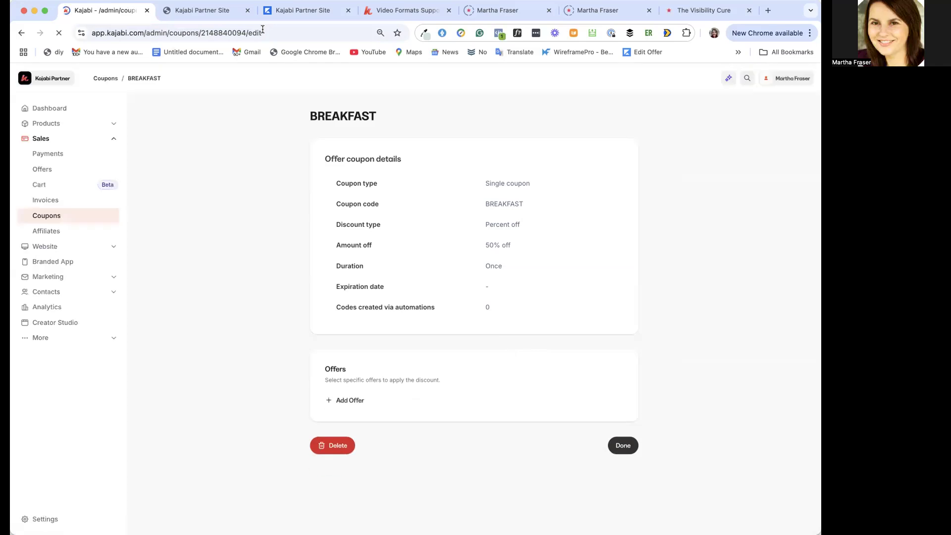
pyautogui.click(348, 400)
pyautogui.click(348, 402)
pyautogui.write('Healthy')
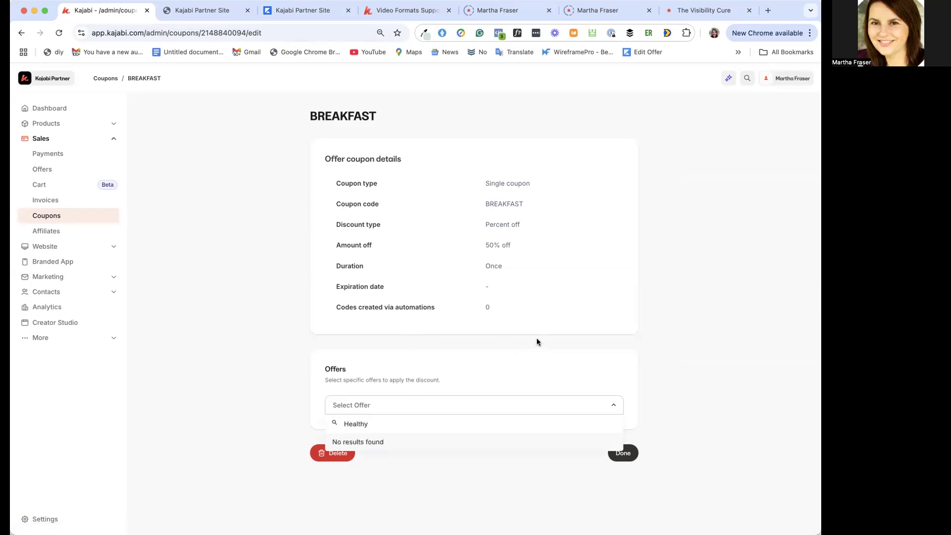
pyautogui.click(687, 360)
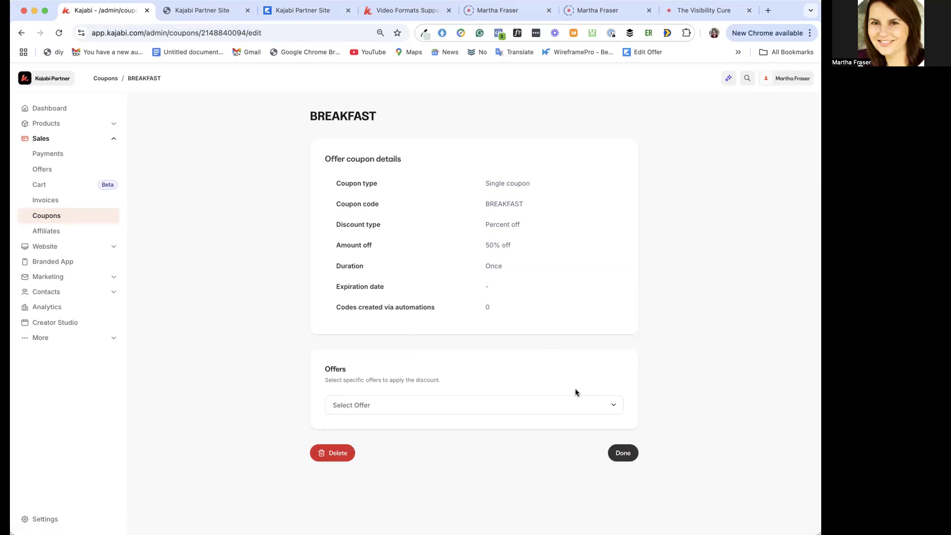
pyautogui.click(610, 404)
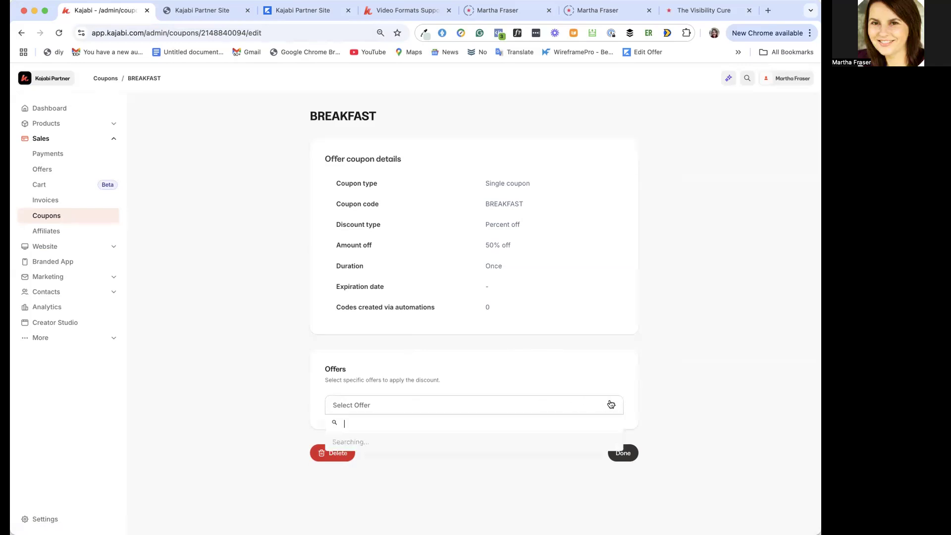
pyautogui.click(611, 403)
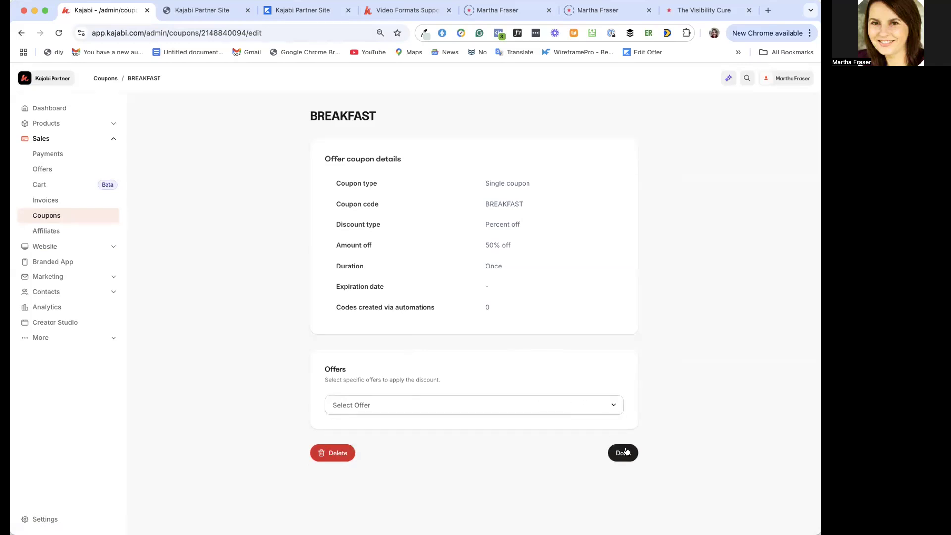
# Finish editing the coupon and reopen BREAKFAST from the coupons list
pyautogui.click(623, 453)
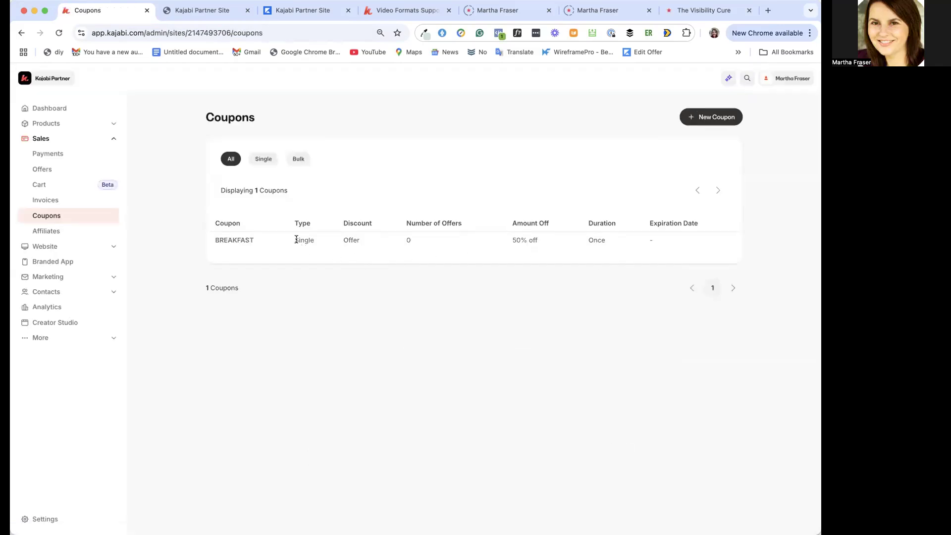
pyautogui.click(233, 240)
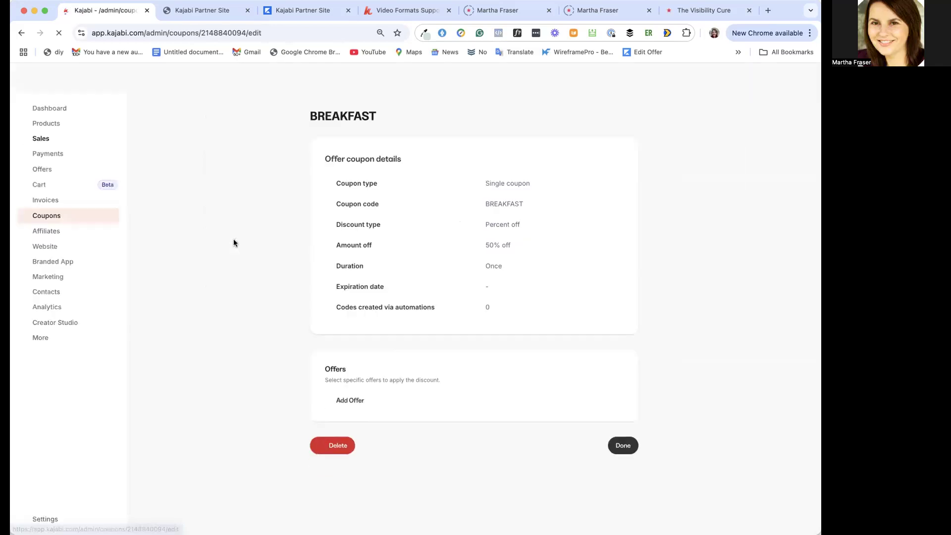
# Try to add an offer to the BREAKFAST coupon by searching for "h", and finish editing the coupon
pyautogui.click(351, 402)
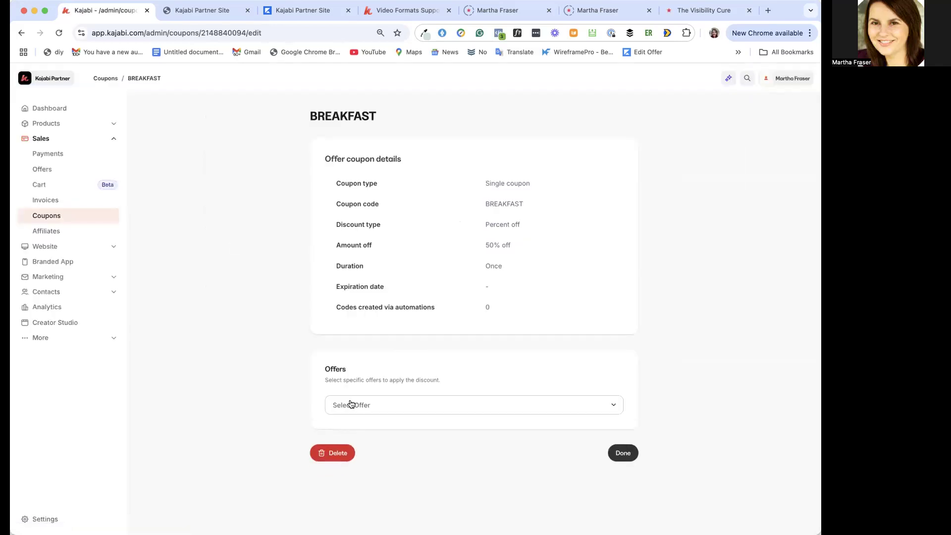
pyautogui.click(360, 405)
pyautogui.write('h')
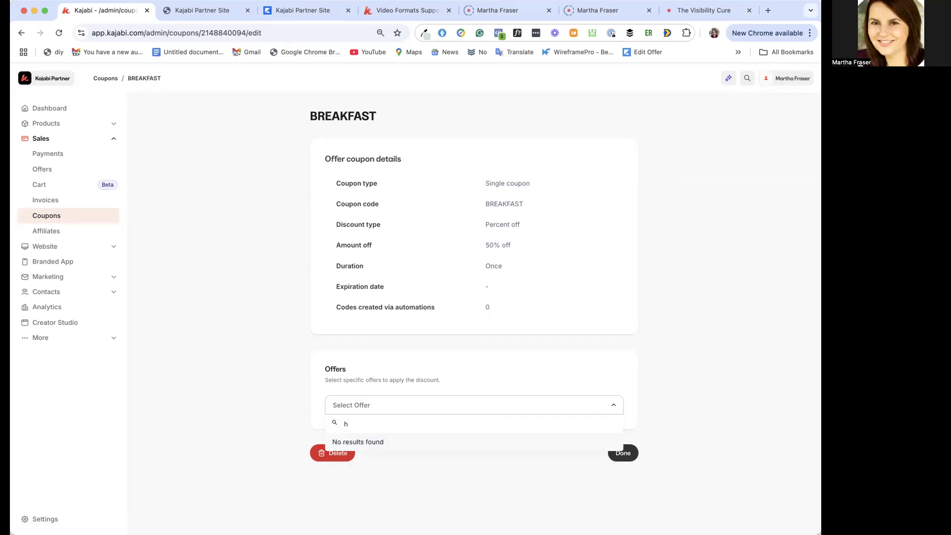
pyautogui.click(752, 381)
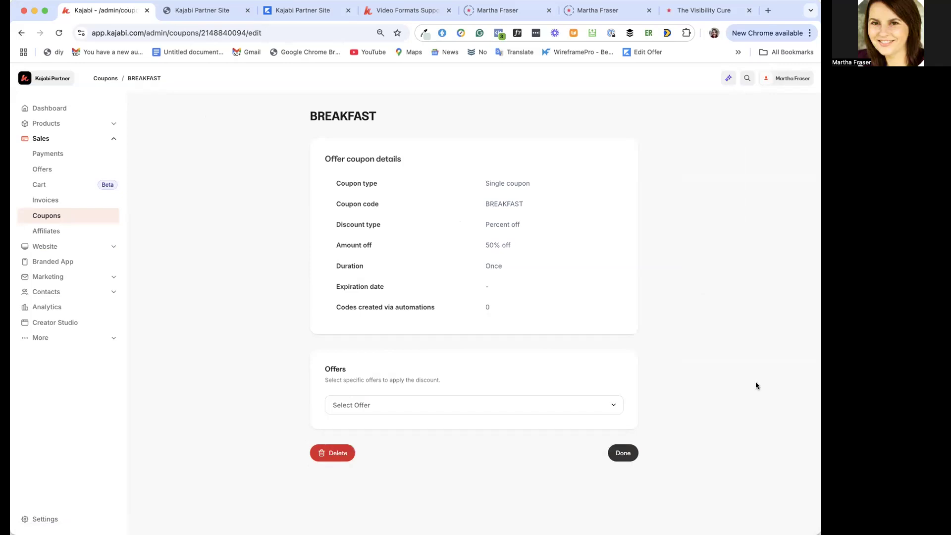
pyautogui.click(623, 452)
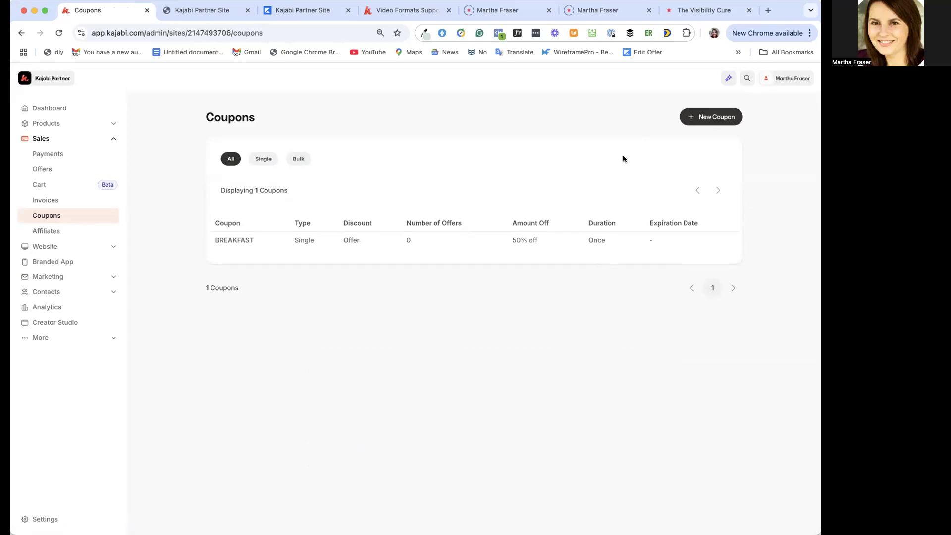
# Check the published offers list and reopen the BREAKFAST coupon from the coupons list
pyautogui.click(60, 173)
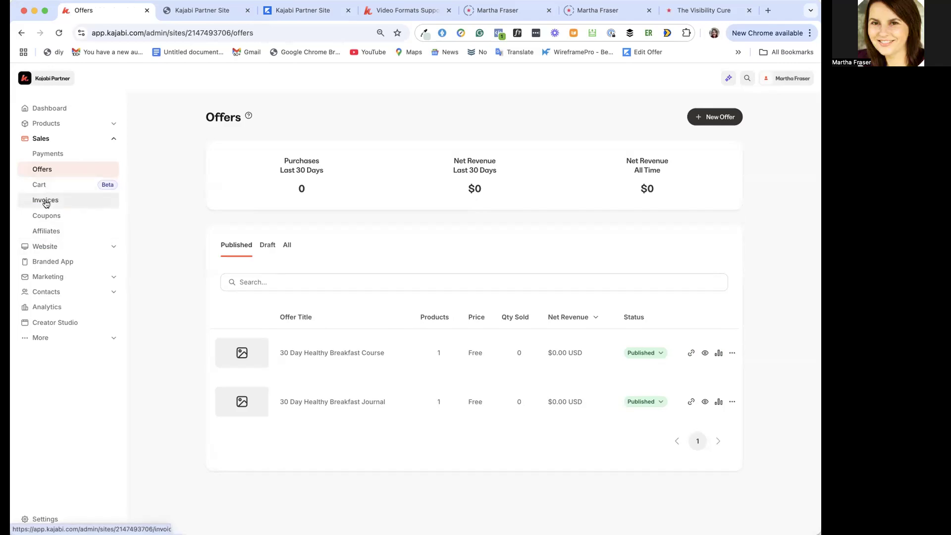
pyautogui.click(49, 218)
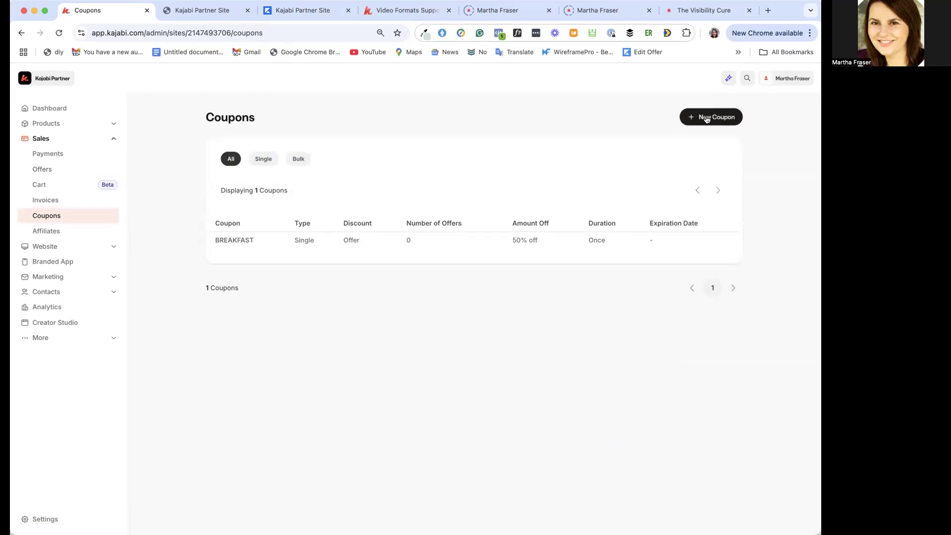
pyautogui.click(234, 239)
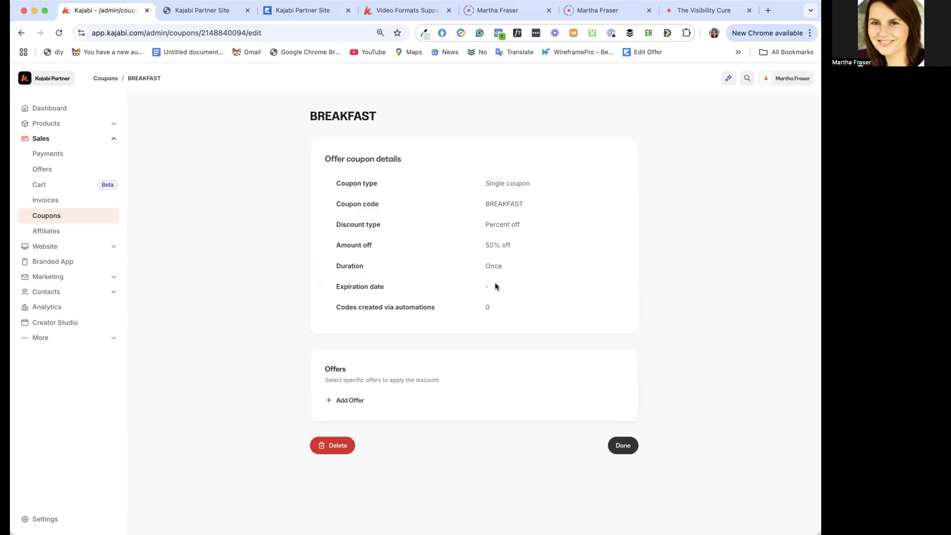
# Retry the BREAKFAST coupon's offer search with "Healthy" and "30 Healthy", and finish editing the coupon
pyautogui.click(359, 399)
pyautogui.click(369, 406)
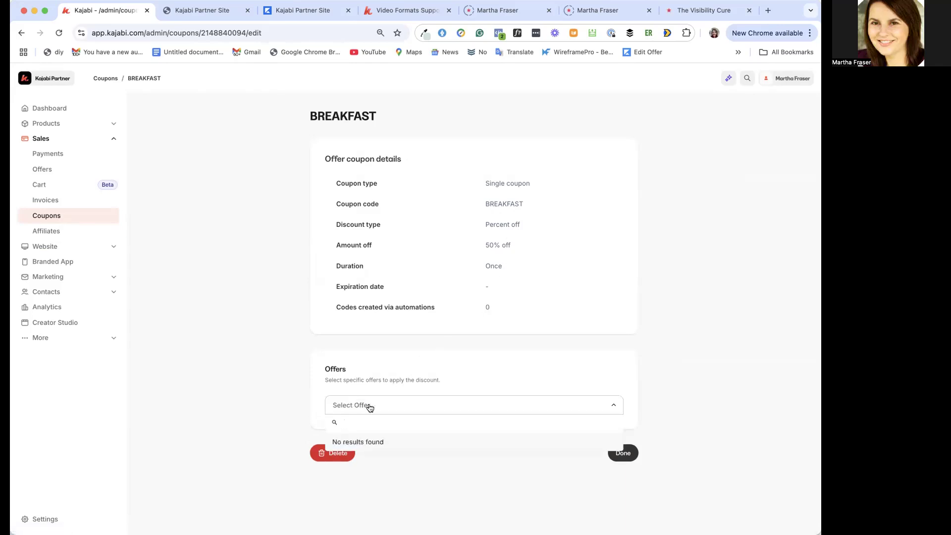
pyautogui.click(697, 393)
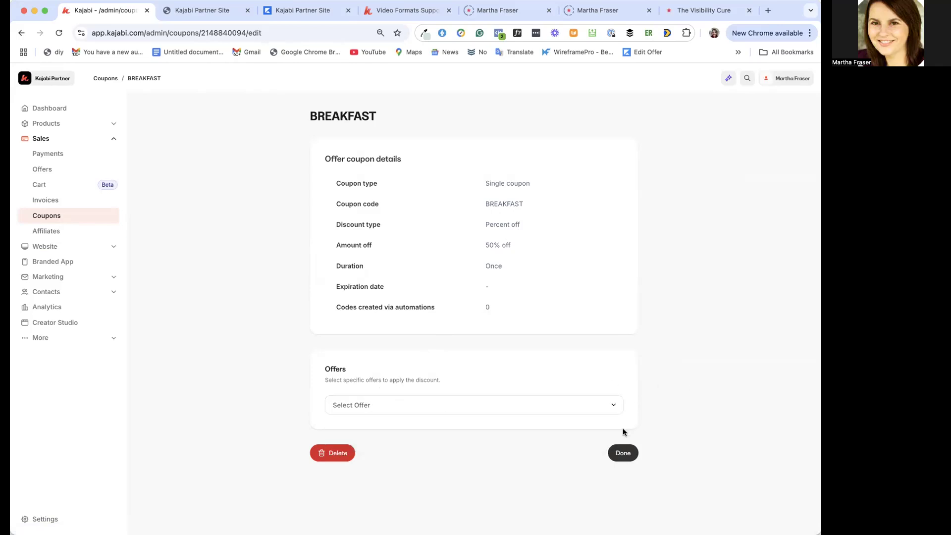
pyautogui.click(602, 409)
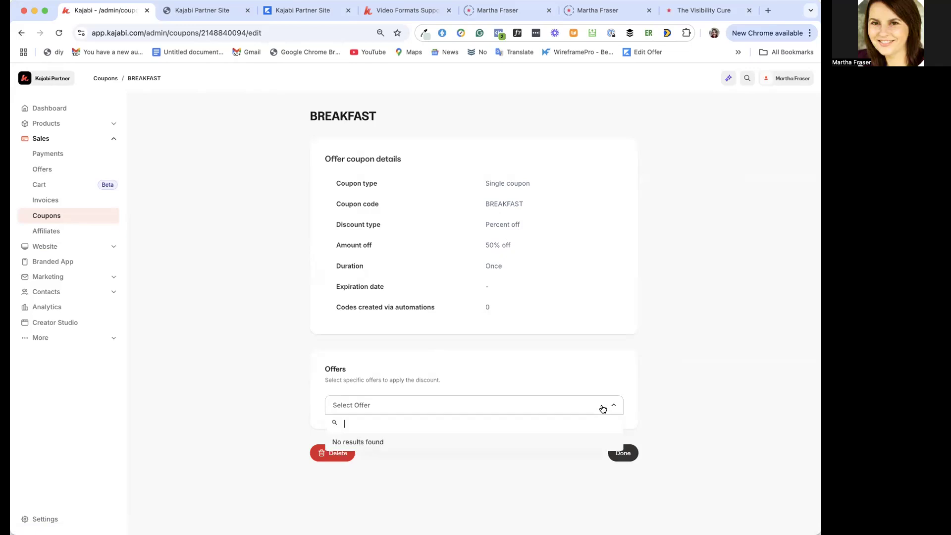
pyautogui.write('Healthy')
pyautogui.press('super+a')
pyautogui.write('30 Healthy')
pyautogui.press('BackSpace')
pyautogui.press('BackSpace')
pyautogui.press('BackSpace')
pyautogui.press('BackSpace')
pyautogui.press('BackSpace')
pyautogui.press('BackSpace')
pyautogui.press('BackSpace')
pyautogui.press('BackSpace')
pyautogui.press('BackSpace')
pyautogui.click(762, 391)
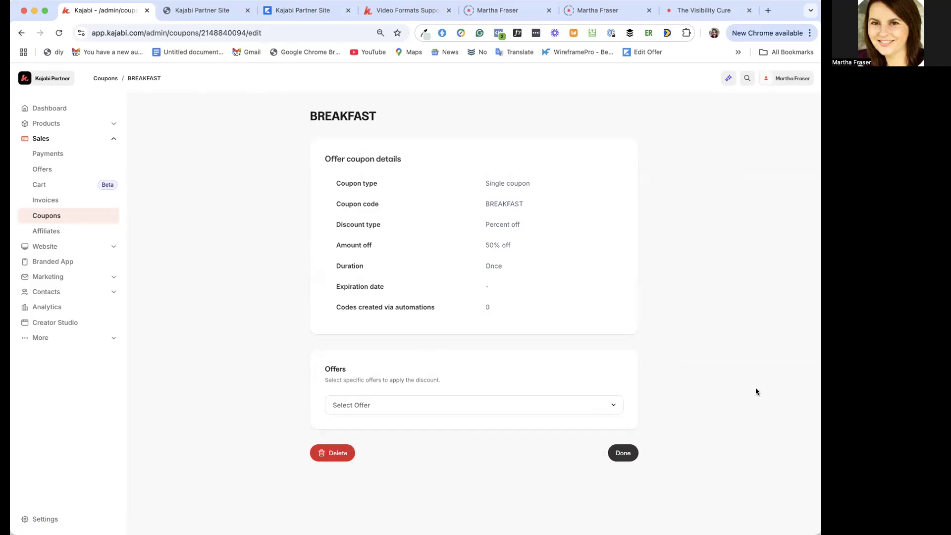
pyautogui.click(624, 454)
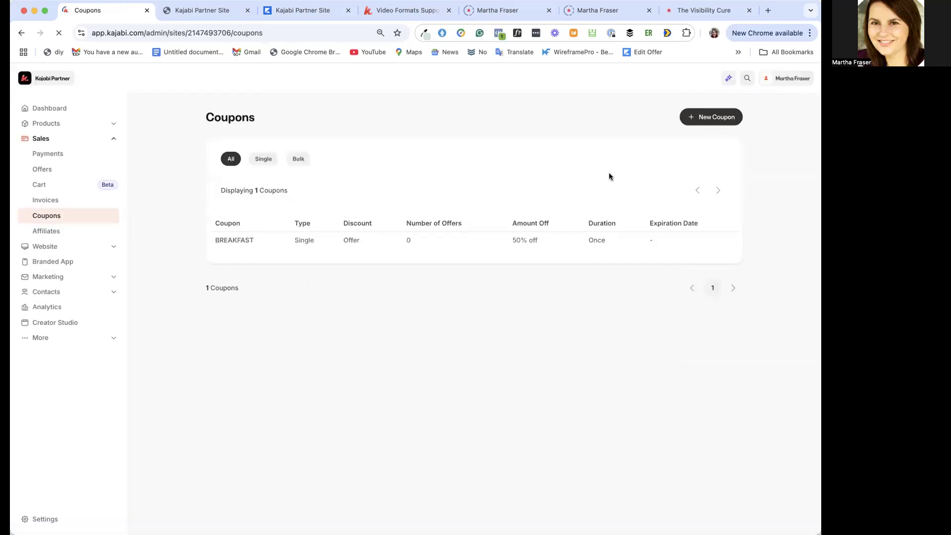
# Start a new single offer coupon with the code TEST and a discount of 50 percent
pyautogui.click(734, 118)
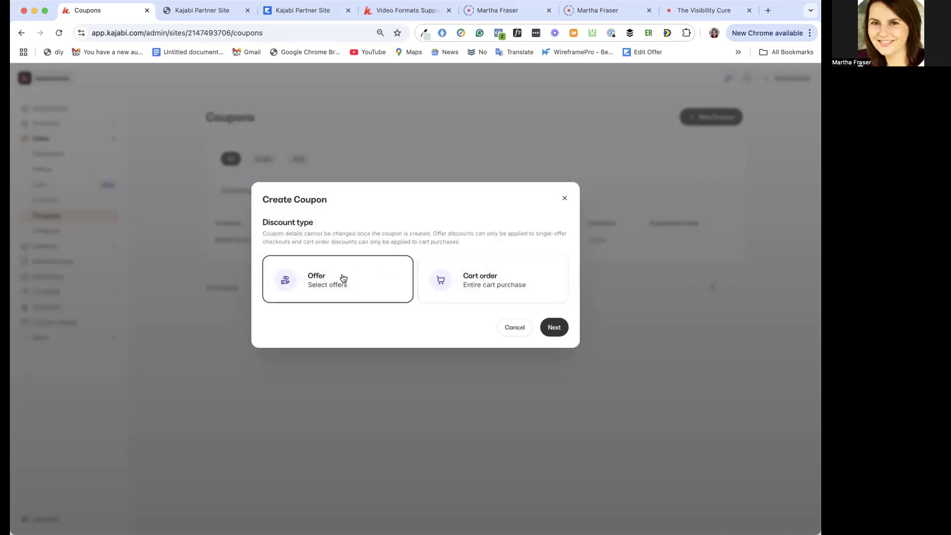
pyautogui.click(555, 328)
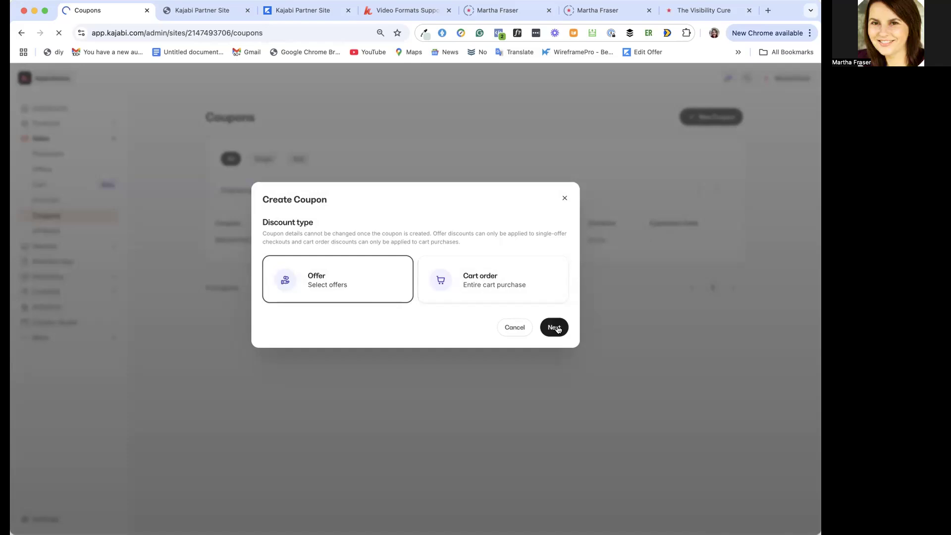
pyautogui.click(328, 322)
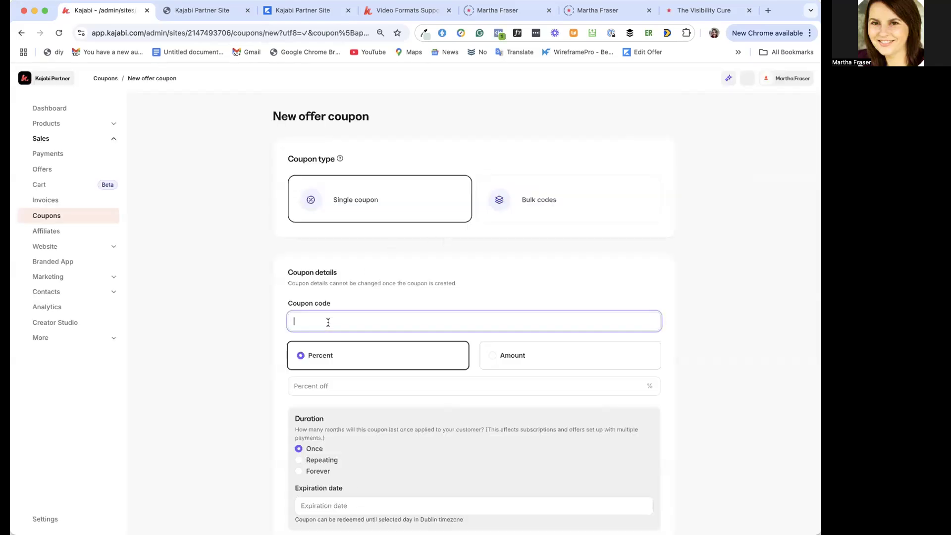
pyautogui.write('TEST')
pyautogui.click(356, 388)
pyautogui.write('50')
pyautogui.scroll(-2, 425, 439)
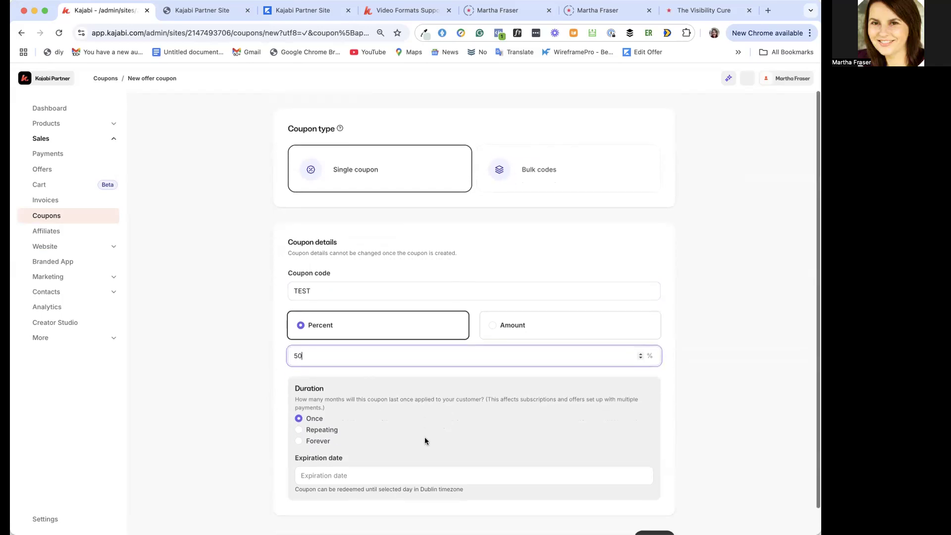
# Set the TEST coupon's expiration date to 2025-05-03 and create the coupon
pyautogui.click(385, 450)
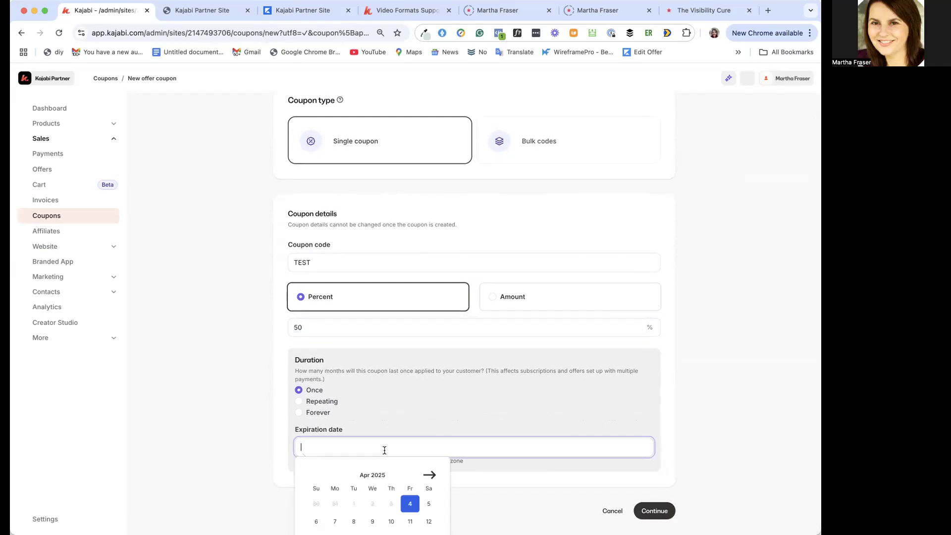
pyautogui.click(430, 476)
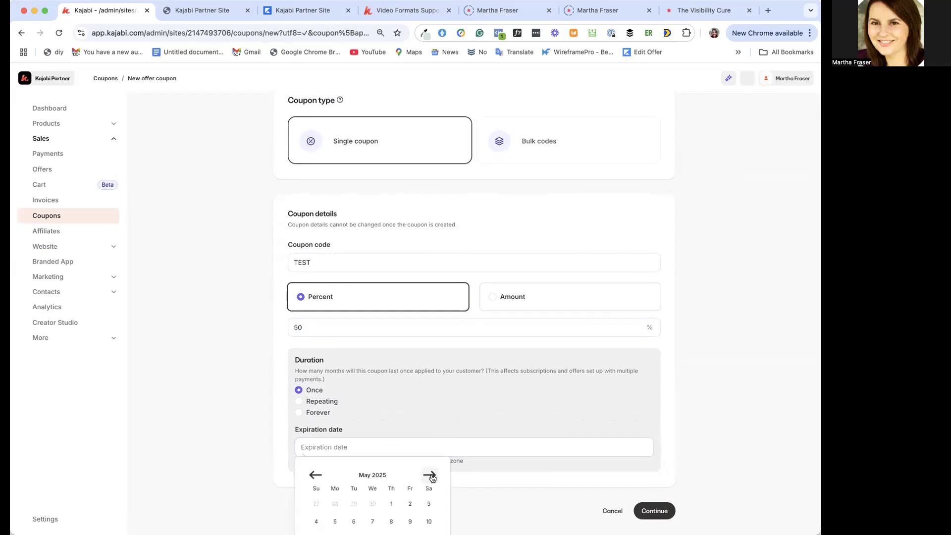
pyautogui.click(428, 504)
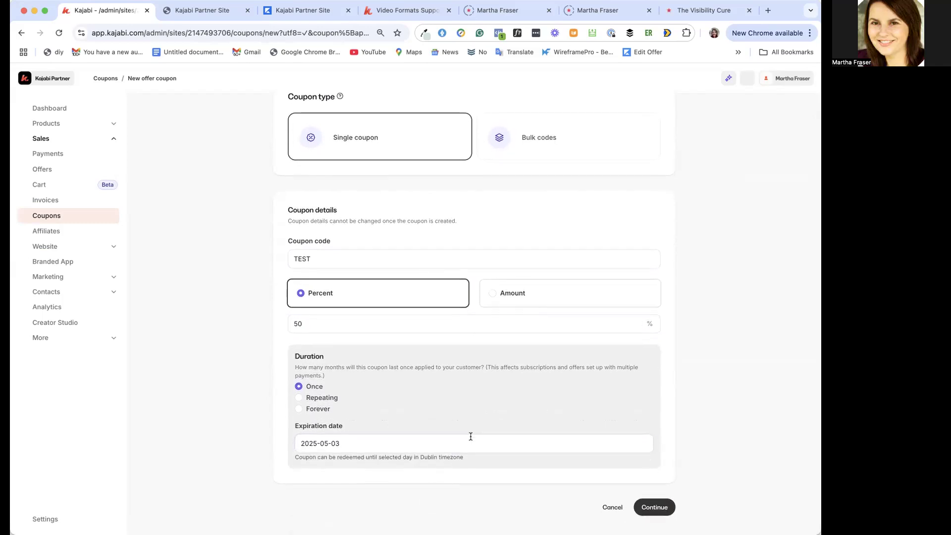
pyautogui.click(399, 444)
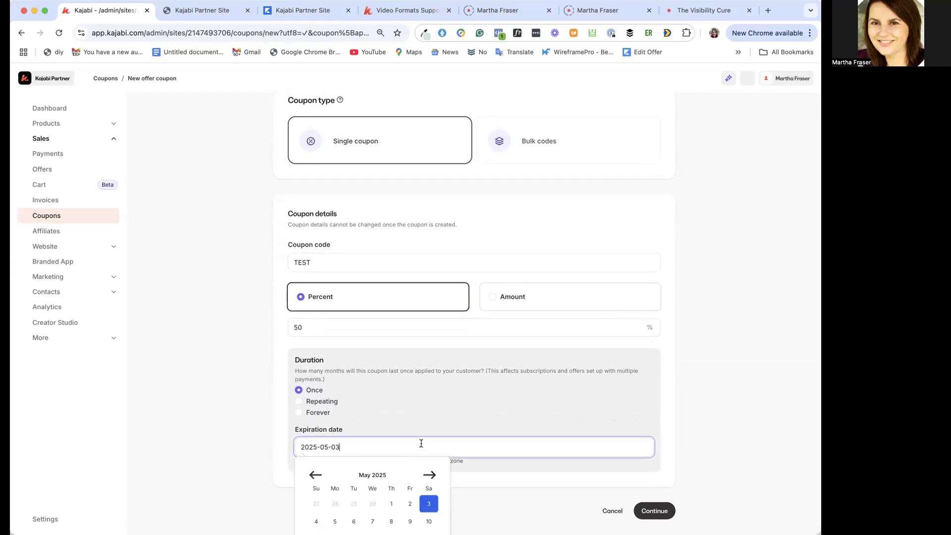
pyautogui.click(664, 511)
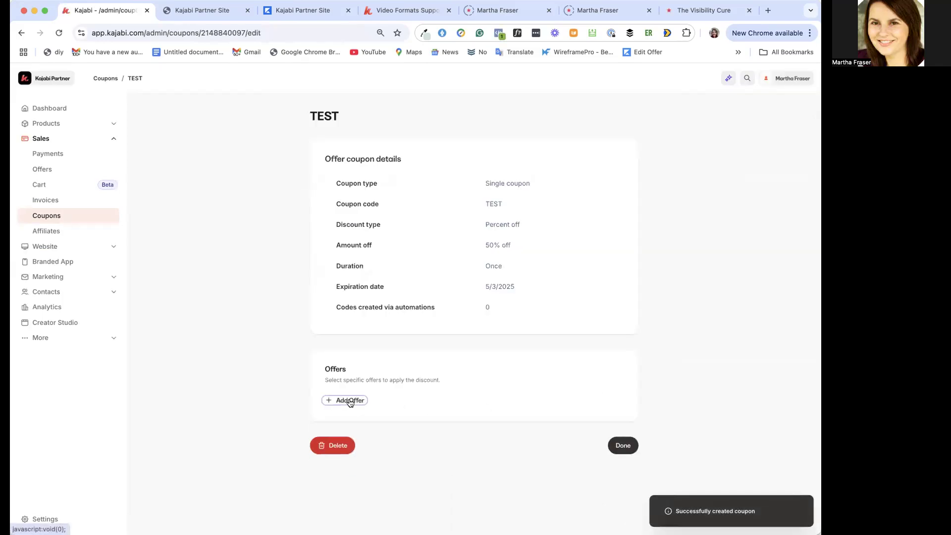
# Try to add an offer to the TEST coupon and return to the coupons list
pyautogui.click(350, 401)
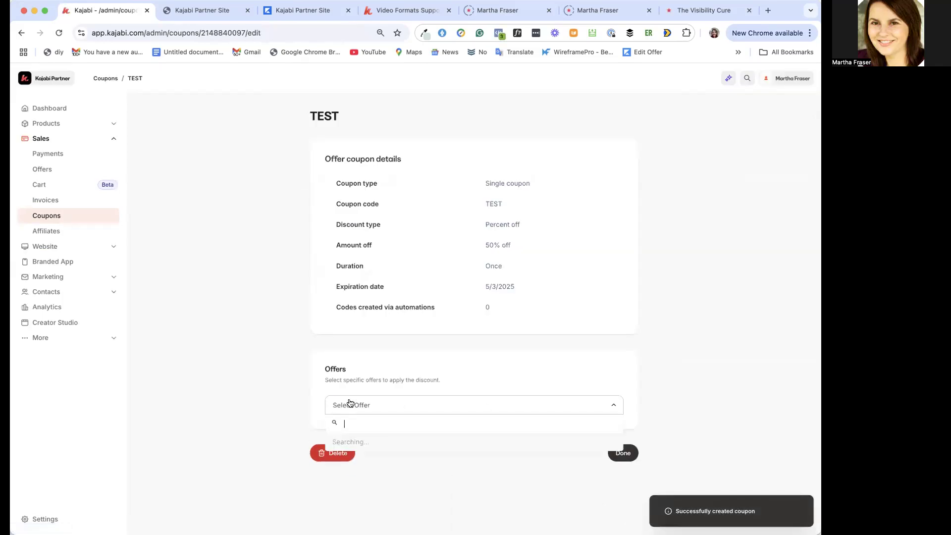
pyautogui.click(350, 402)
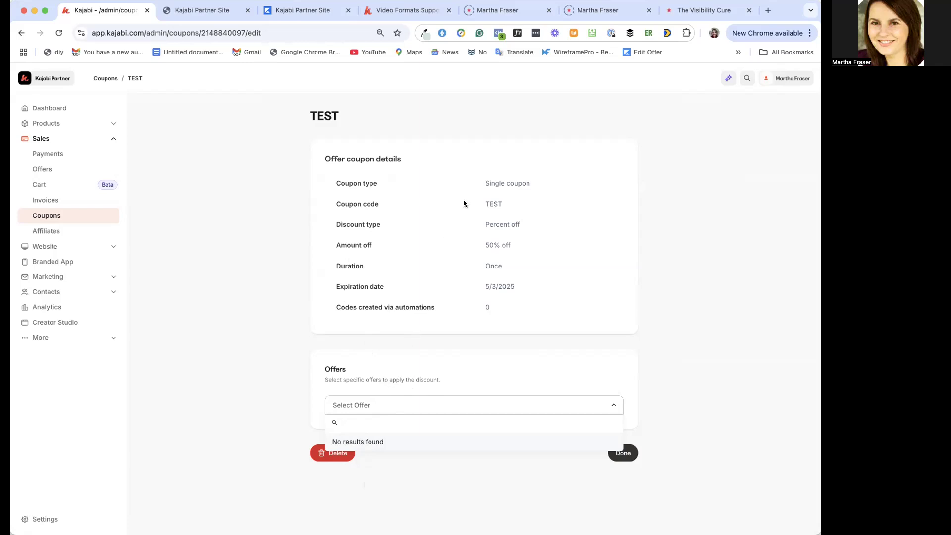
pyautogui.moveTo(481, 204); pyautogui.dragTo(509, 204)
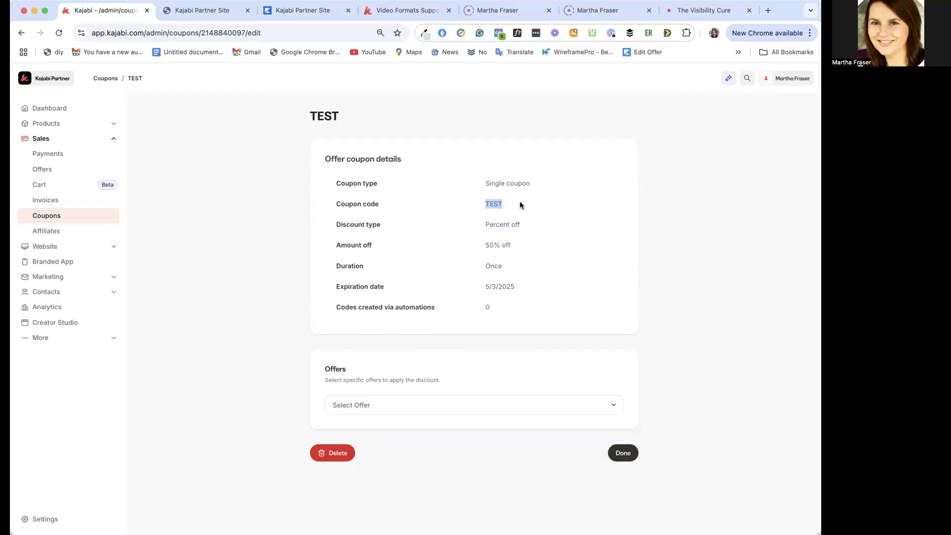
pyautogui.click(622, 458)
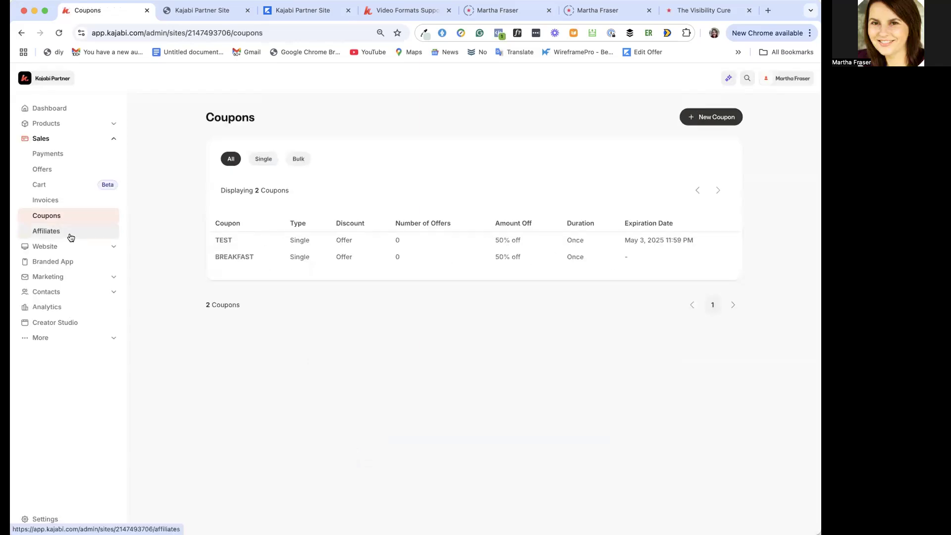
# Open the Affiliates page and copy the affiliate signup link
pyautogui.click(51, 233)
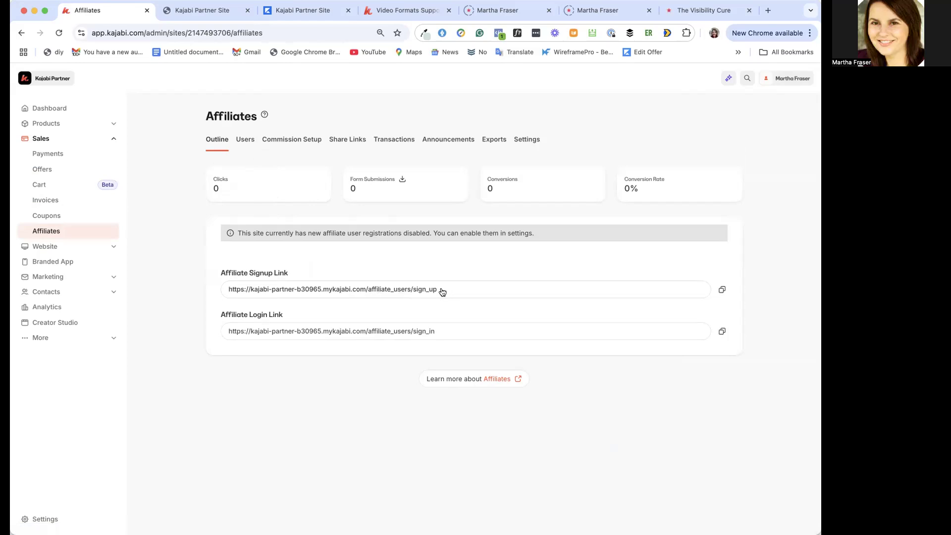
pyautogui.click(721, 290)
# Enable affiliate commissions for the 30 Day Healthy Breakfast Journal and Course offers and enter 20 percent for each
pyautogui.click(281, 141)
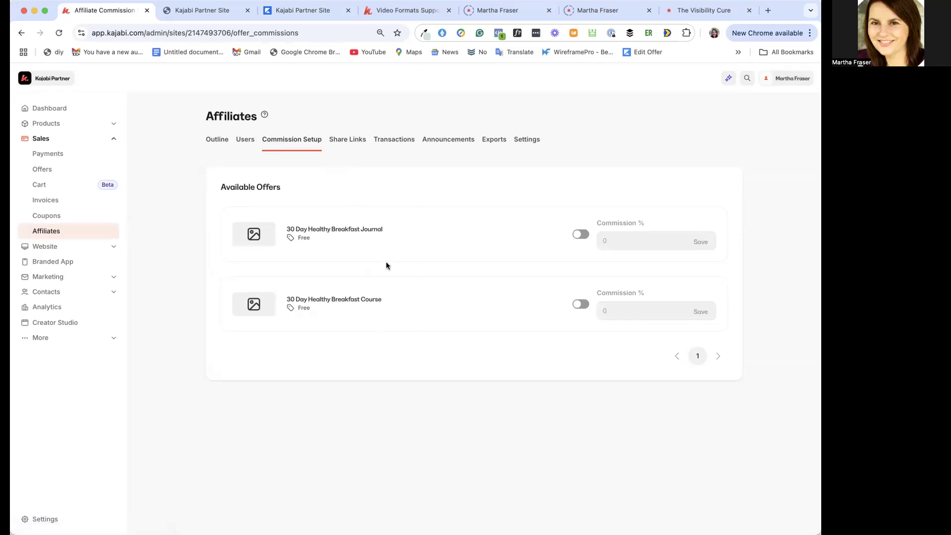
pyautogui.click(580, 235)
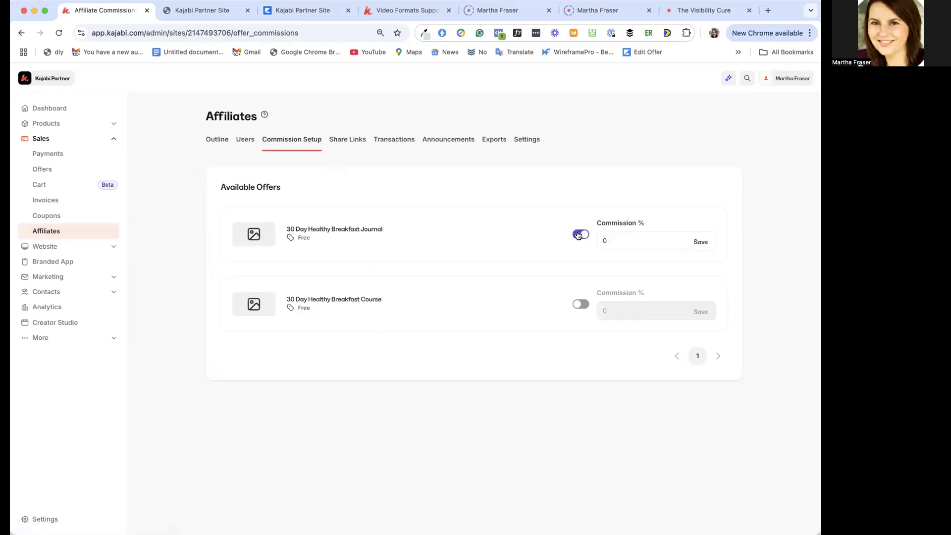
pyautogui.click(577, 304)
pyautogui.click(614, 241)
pyautogui.press('BackSpace')
pyautogui.write('20')
pyautogui.click(613, 308)
pyautogui.press('BackSpace')
pyautogui.write('20')
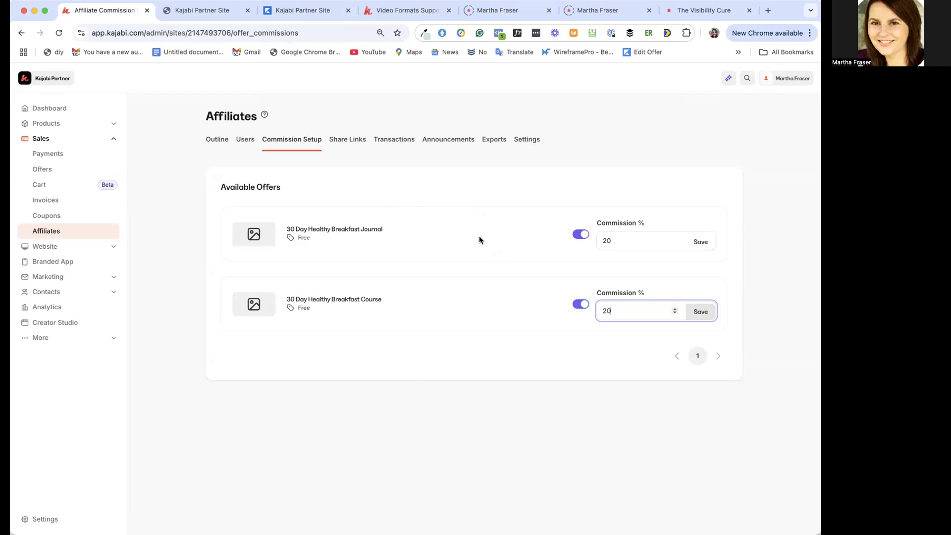
# Start a new affiliate share link that redirects to a landing page
pyautogui.click(347, 140)
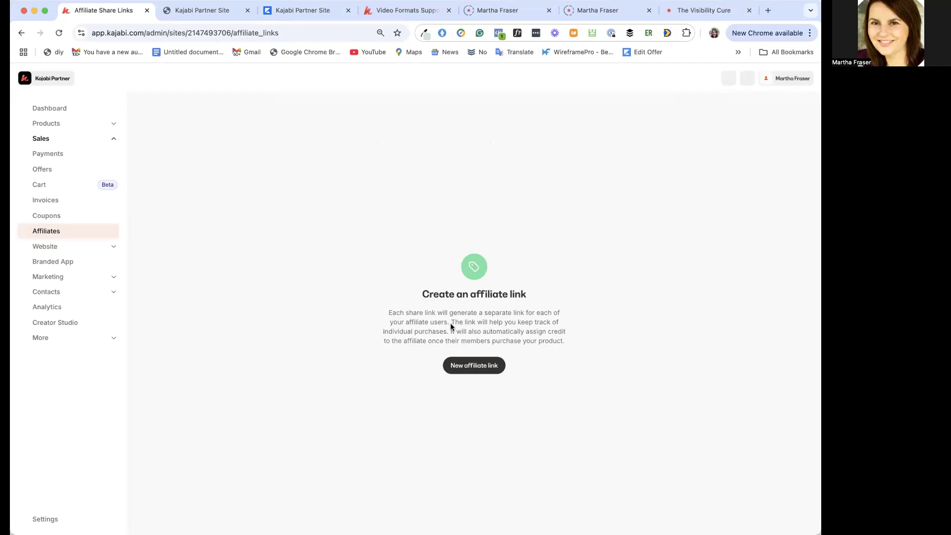
pyautogui.click(487, 369)
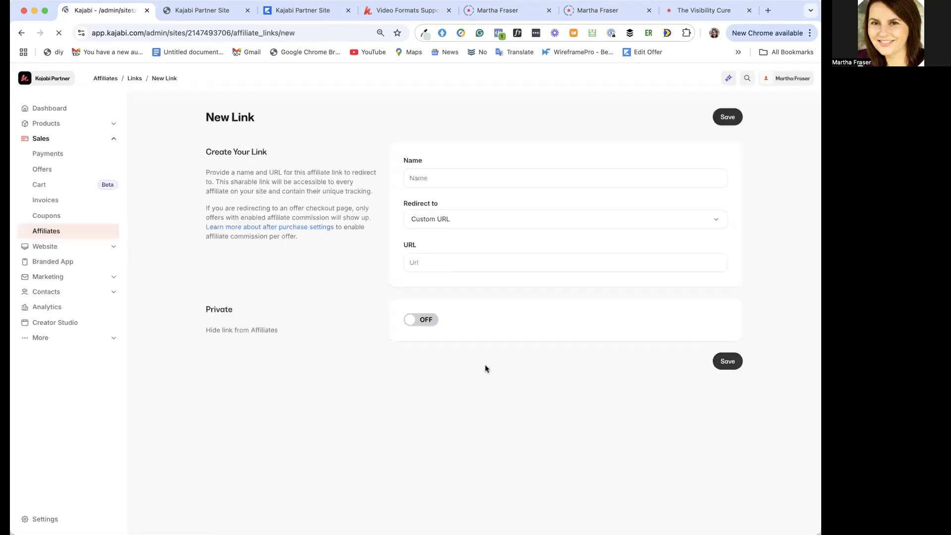
pyautogui.click(446, 224)
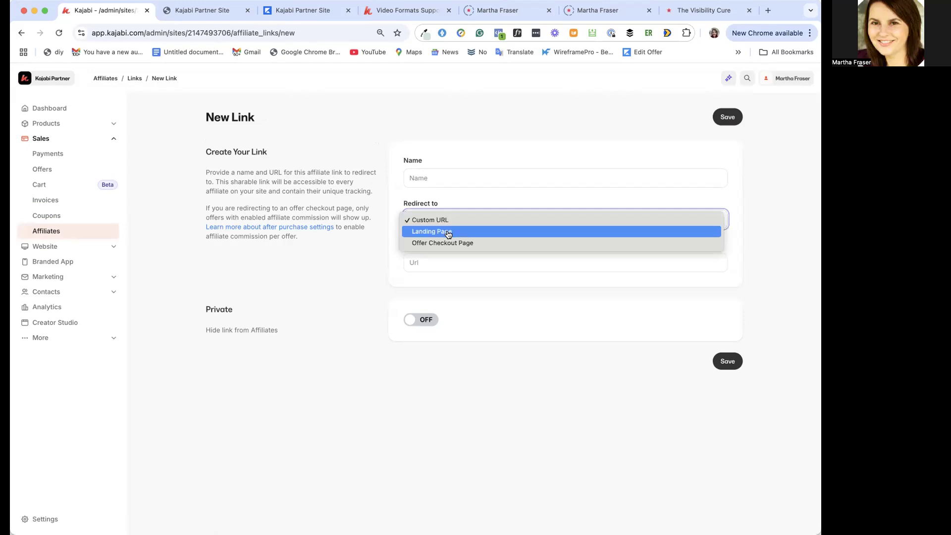
pyautogui.click(446, 233)
# Name the new affiliate link "30 Day HealthyBreakfast Course"
pyautogui.click(433, 176)
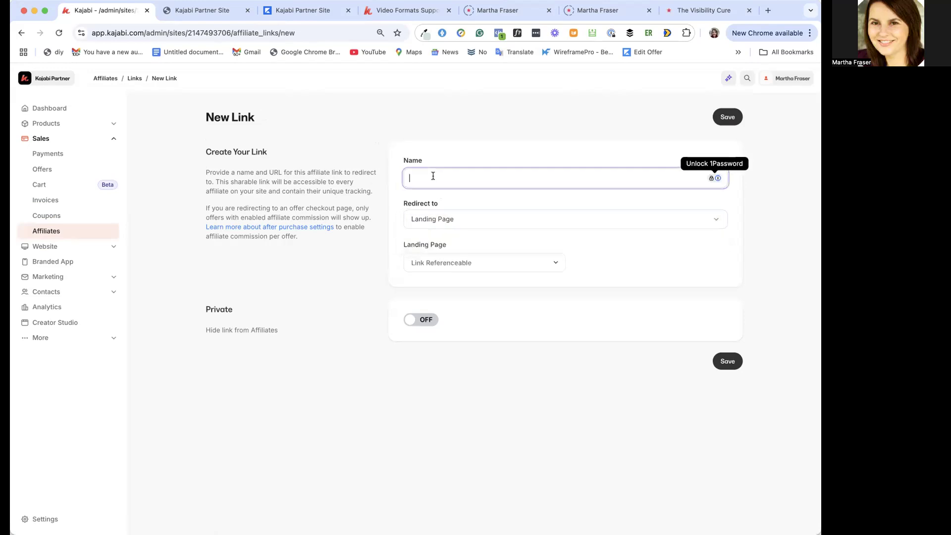
pyautogui.write('H')
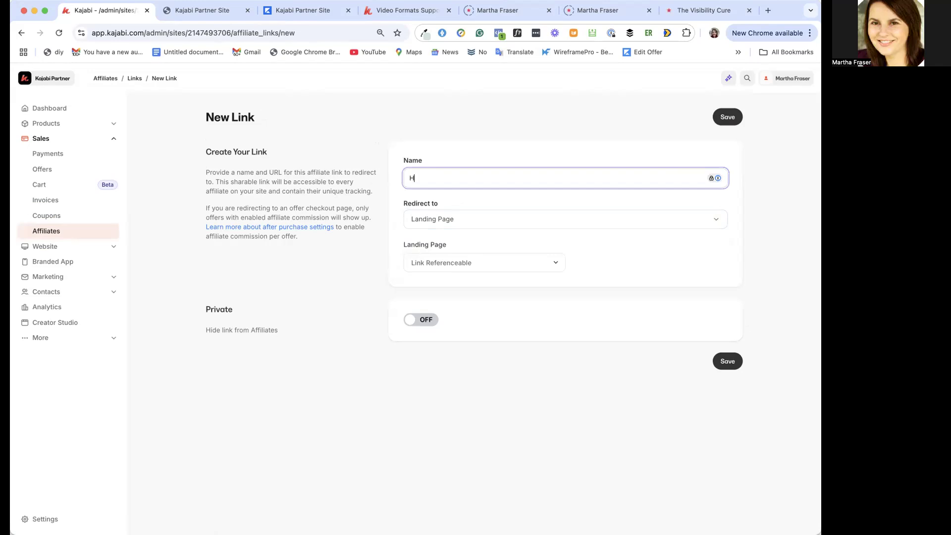
pyautogui.write('ealthyBreakfast Course')
pyautogui.click(409, 177)
pyautogui.write('30 Day')
# Redirect the affiliate link to an offer checkout page and open the list of offers to choose from
pyautogui.click(460, 220)
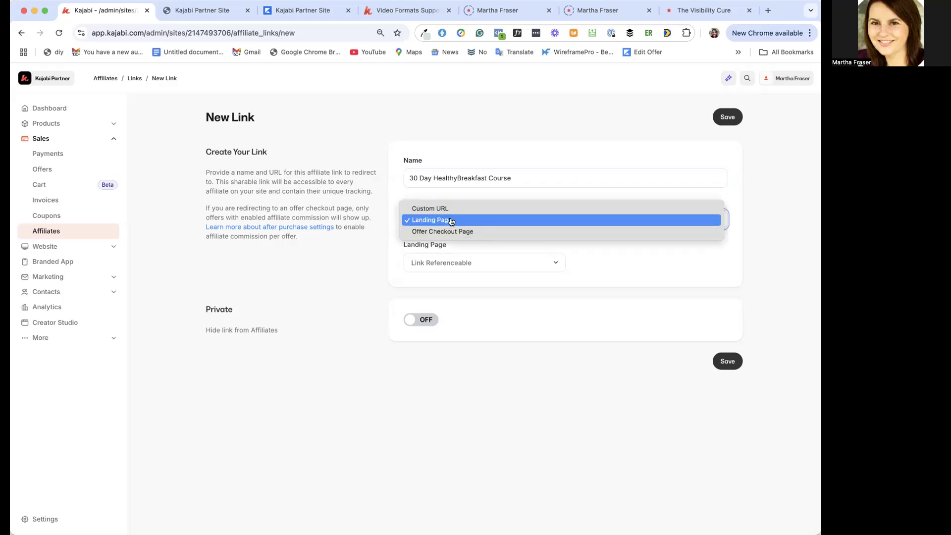
pyautogui.click(451, 232)
pyautogui.click(473, 261)
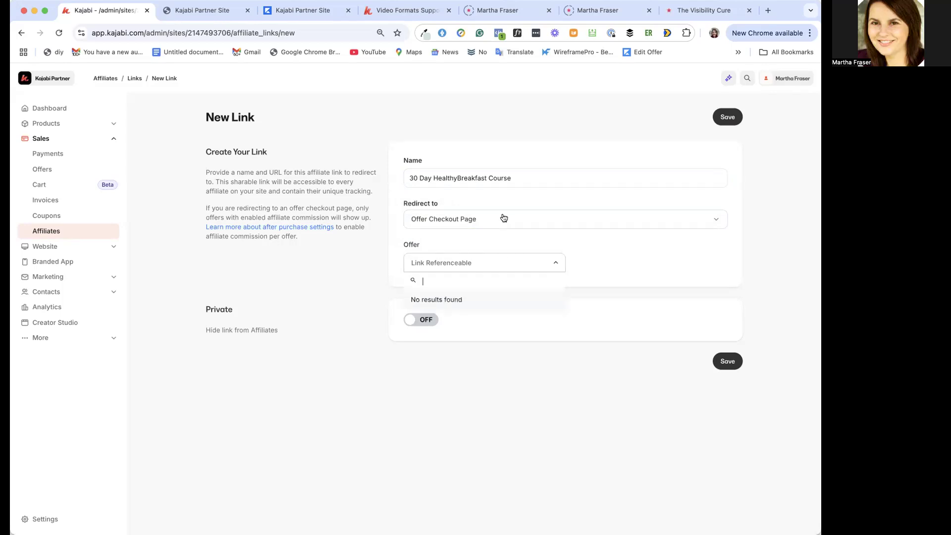
# Search the offers for "30", clear the search, and try to save the link without an offer selected
pyautogui.click(491, 261)
pyautogui.click(490, 261)
pyautogui.write('30')
pyautogui.press('BackSpace')
pyautogui.press('BackSpace')
pyautogui.click(614, 233)
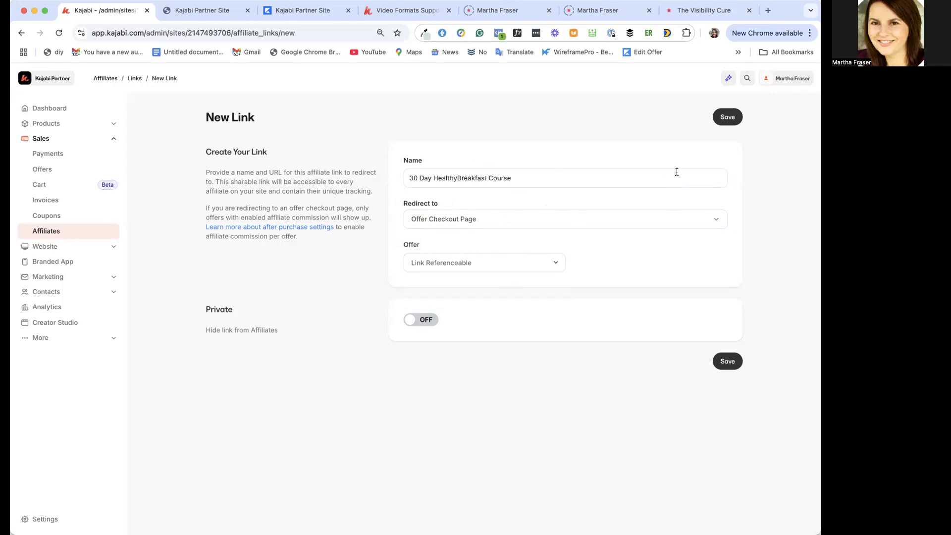
pyautogui.click(728, 117)
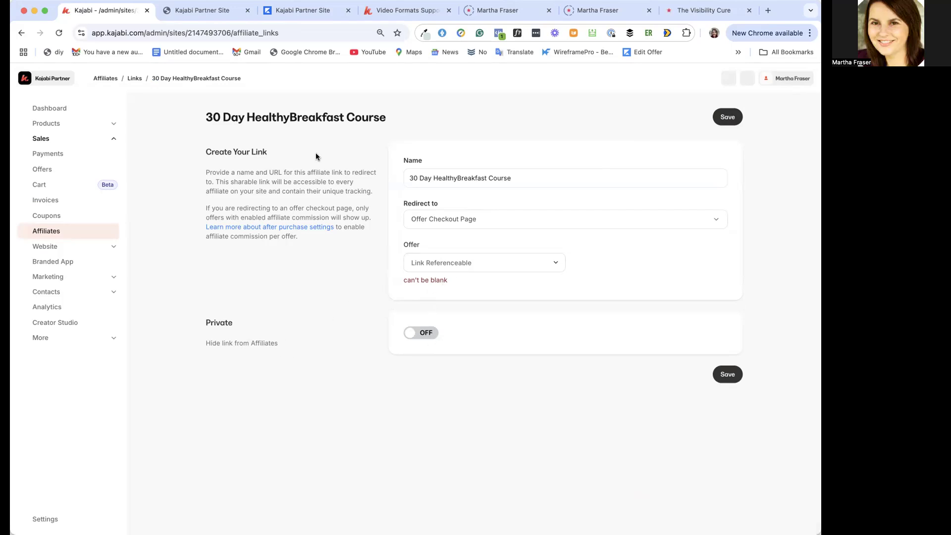
# Leave the link form and look through the affiliate transactions and the Affiliates overview
pyautogui.click(134, 79)
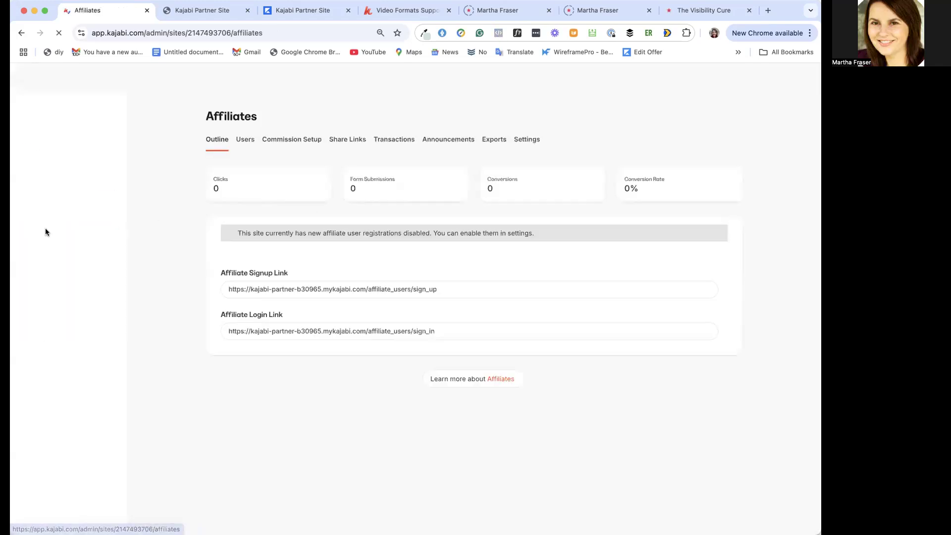
pyautogui.click(347, 141)
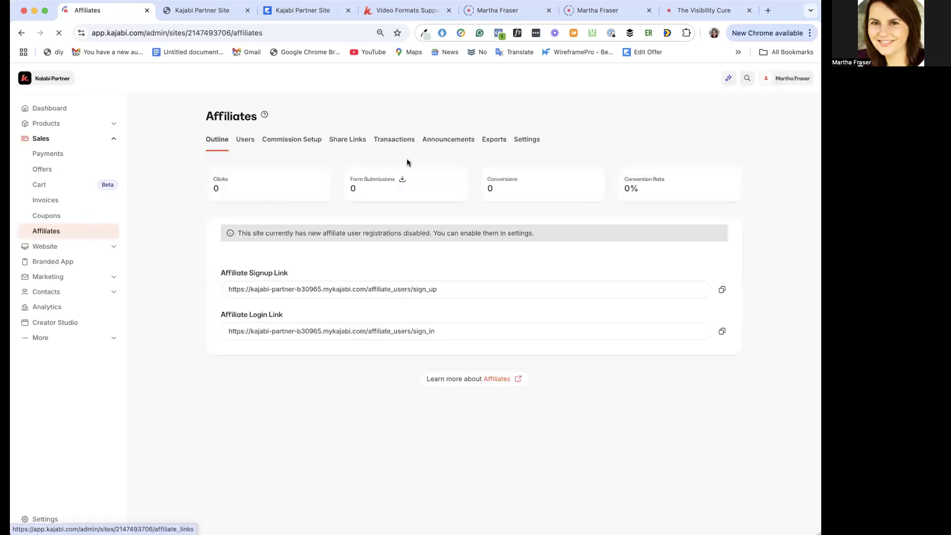
pyautogui.click(394, 141)
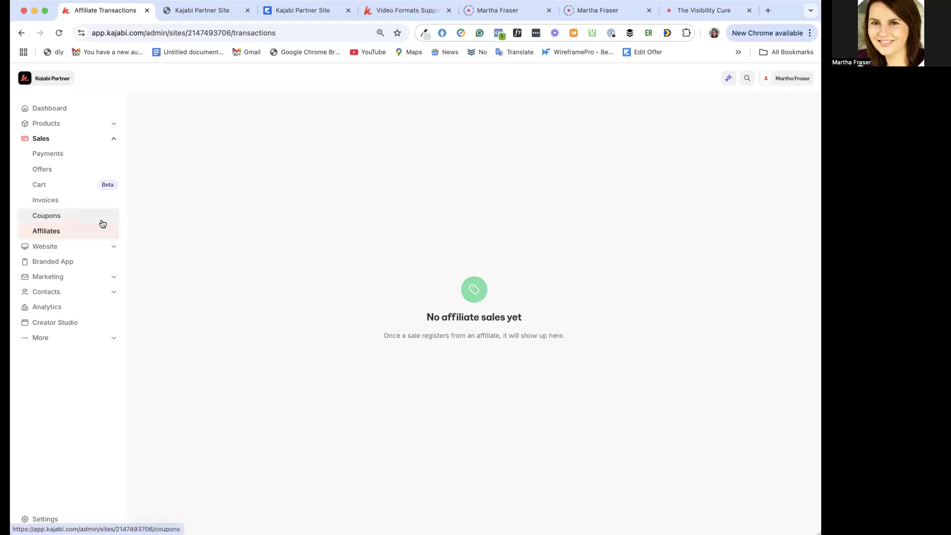
pyautogui.click(55, 230)
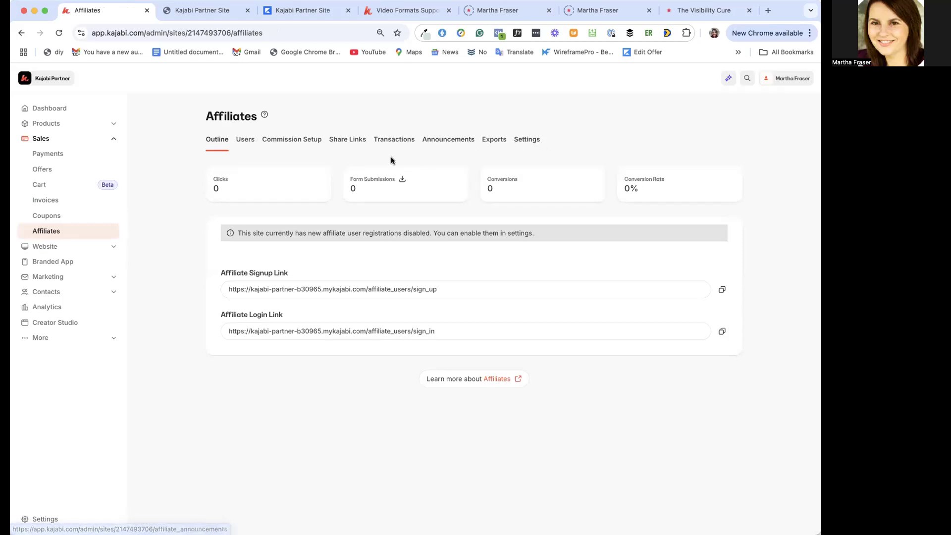
pyautogui.click(74, 228)
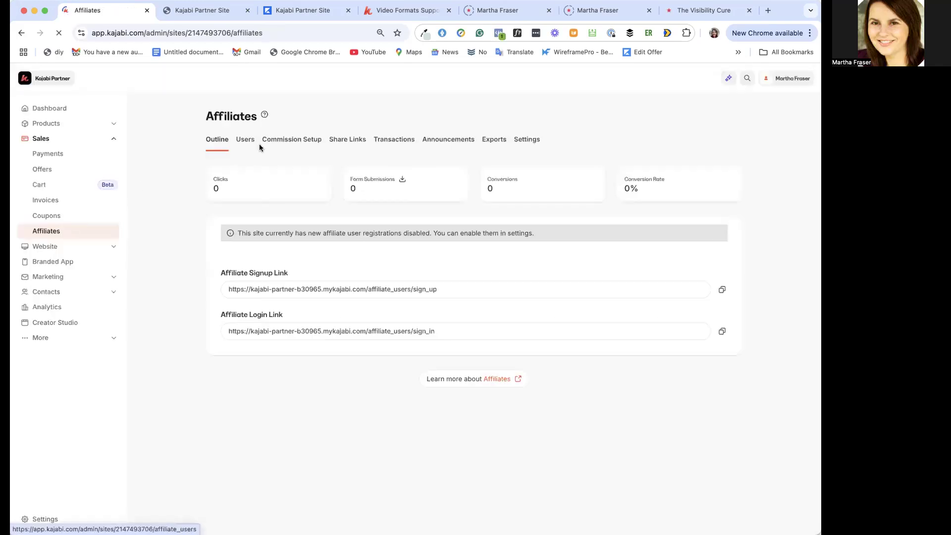